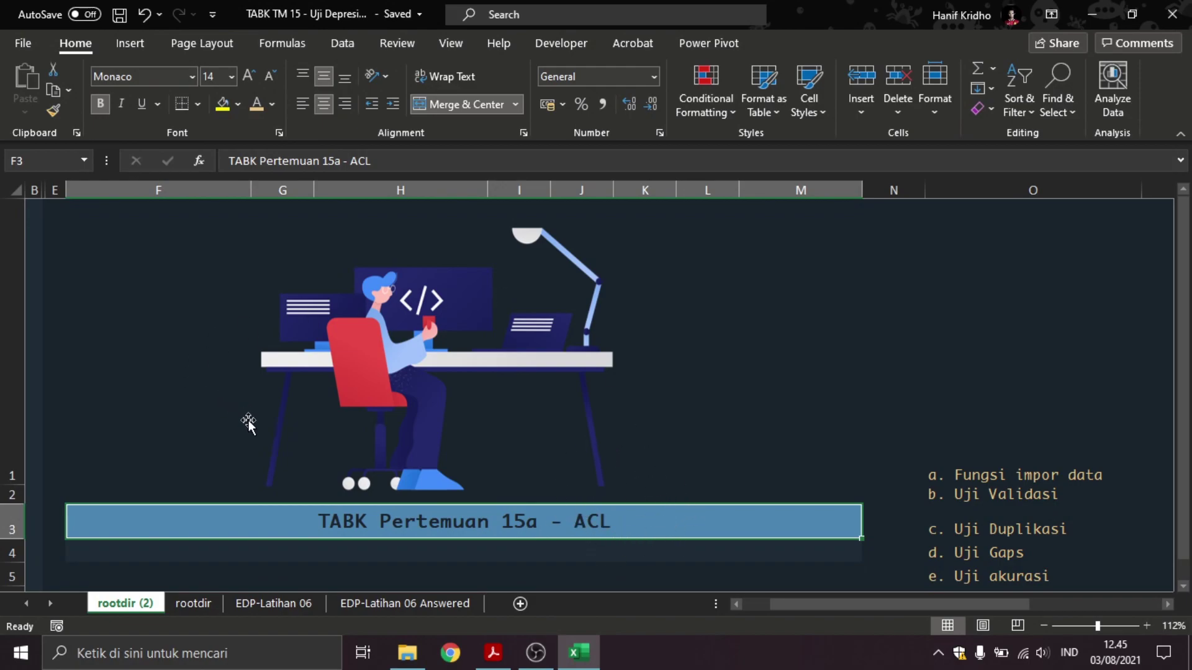
Switch to File Explorer and run the setup application in the ACL-12-edu folder with Inggris (Amerika Serikat) as the language
click(397, 657)
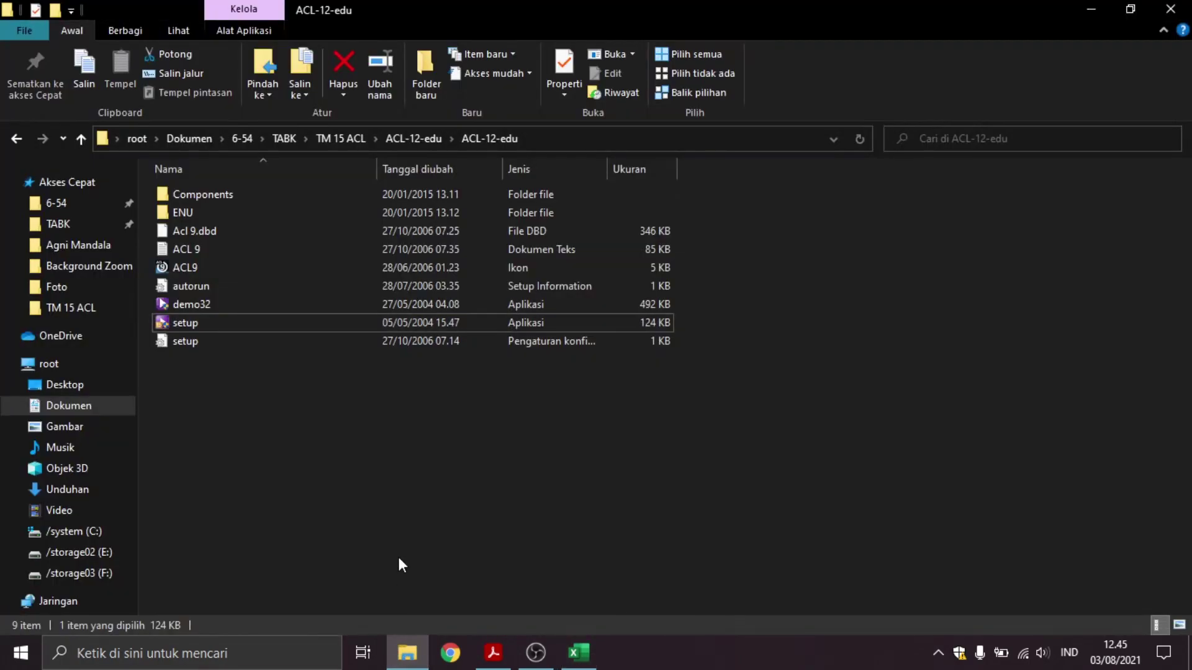
drag(450, 574, 447, 197)
click(374, 496)
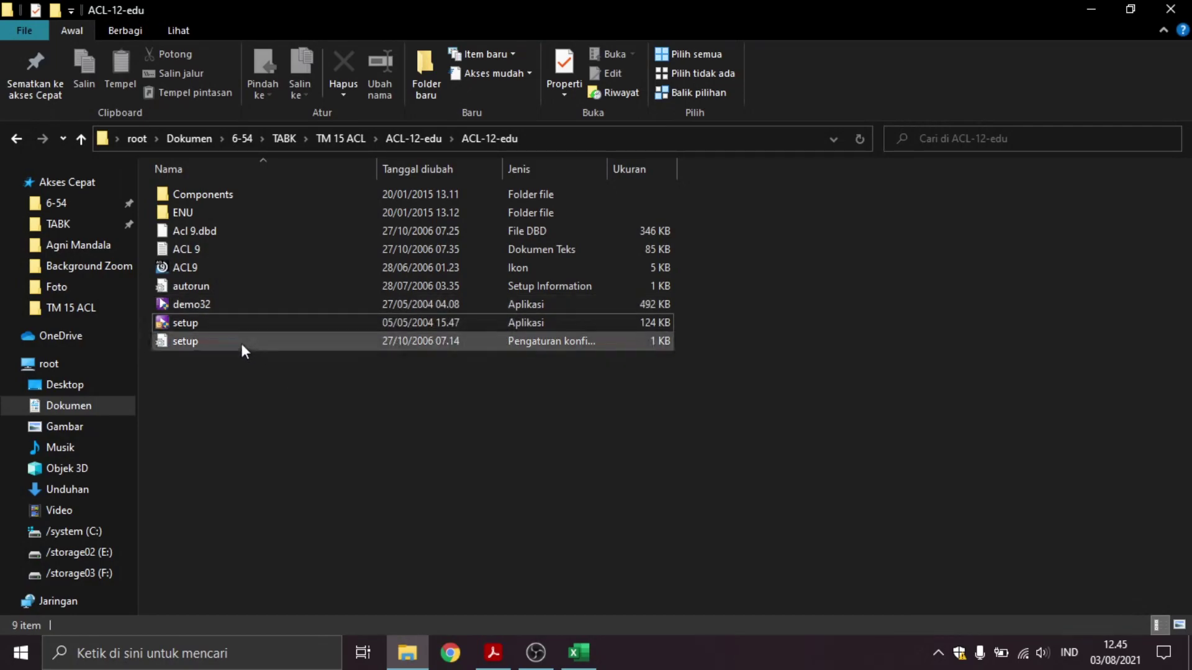
double_click(222, 329)
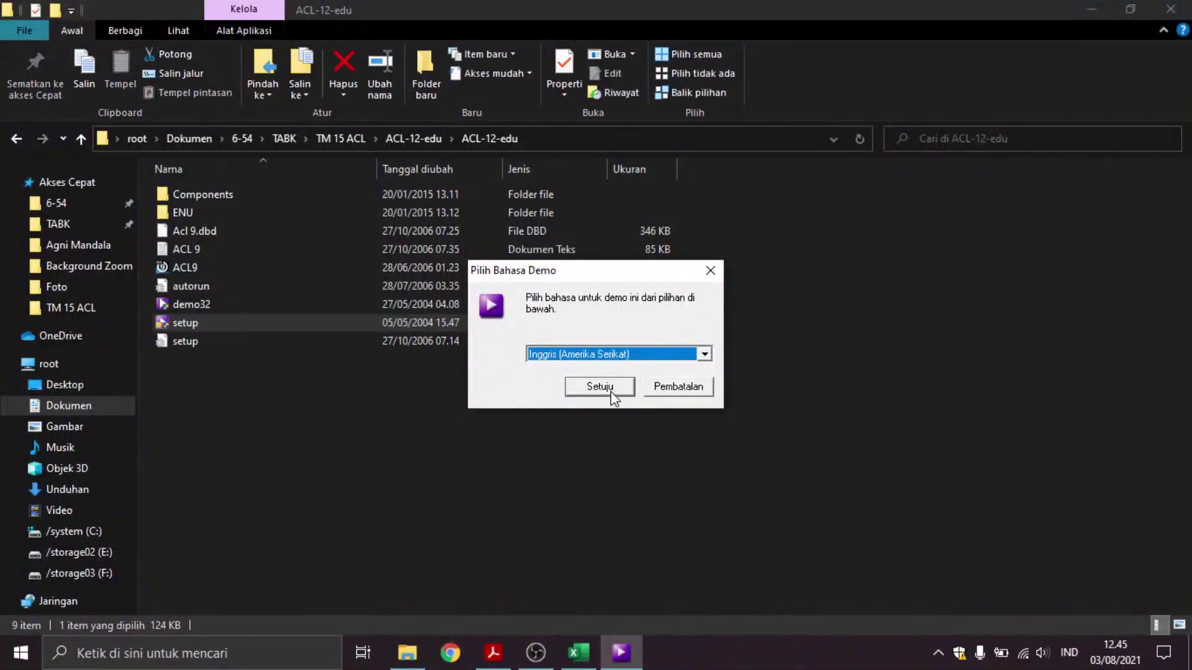
click(611, 393)
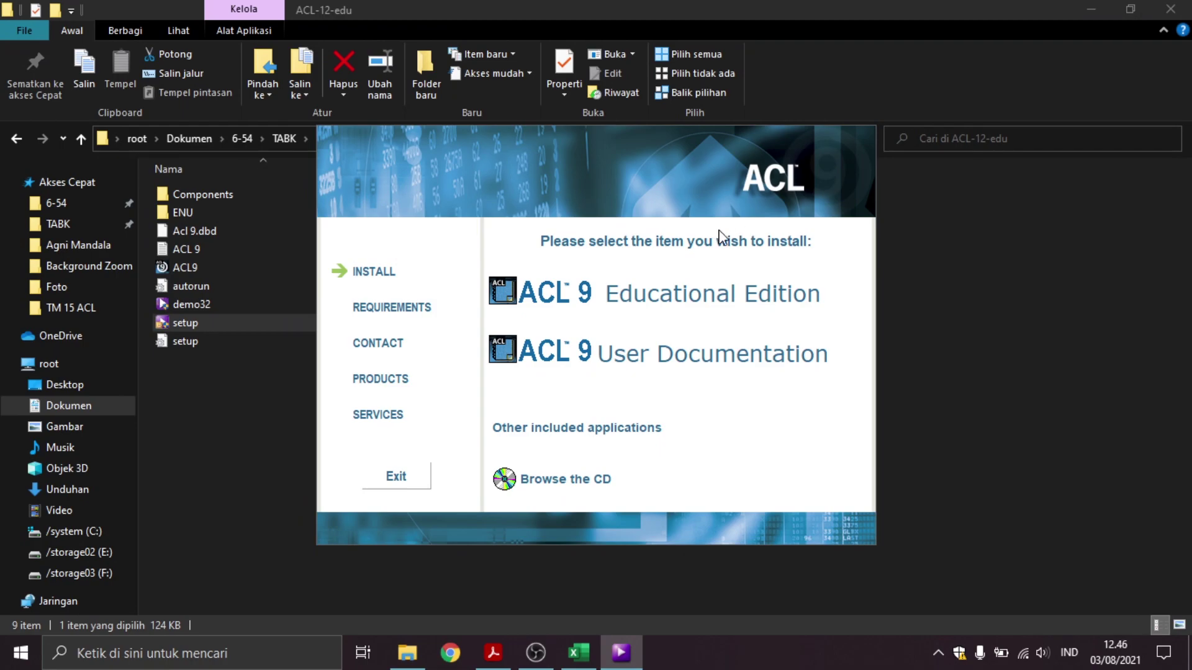
Check the installer's system requirements page and start the ACL 9 Educational Edition setup wizard
click(425, 314)
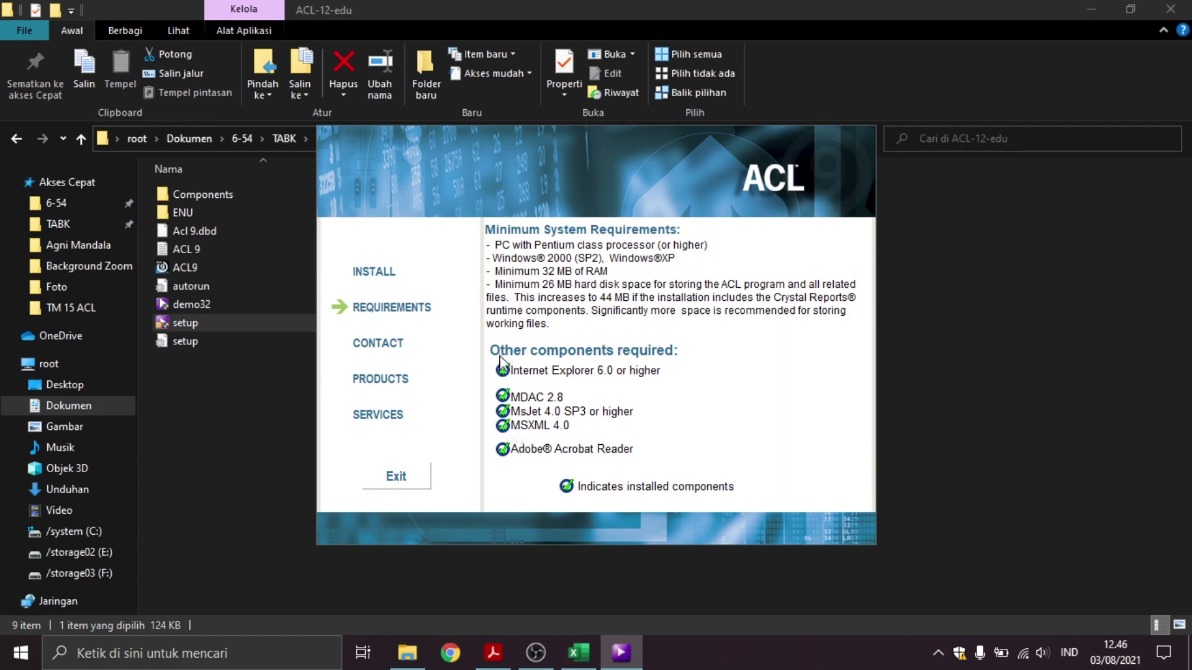
click(387, 274)
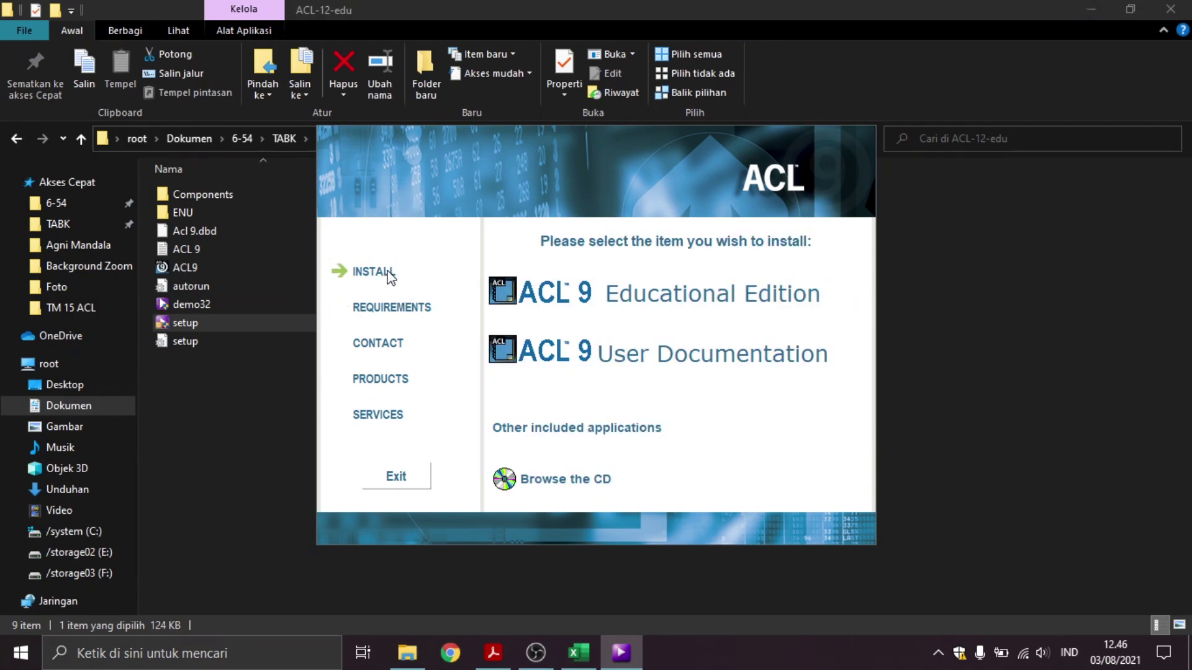
click(592, 304)
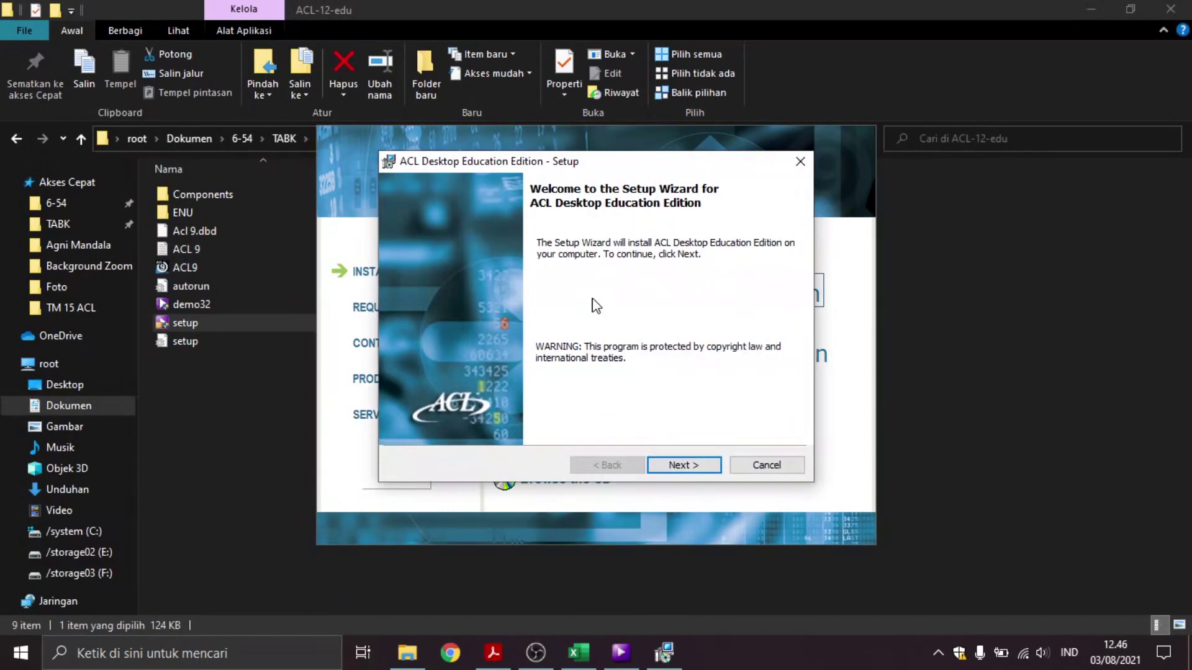
Accept the license agreement and install ACL Desktop Education Edition for all users with the Complete setup type
click(682, 464)
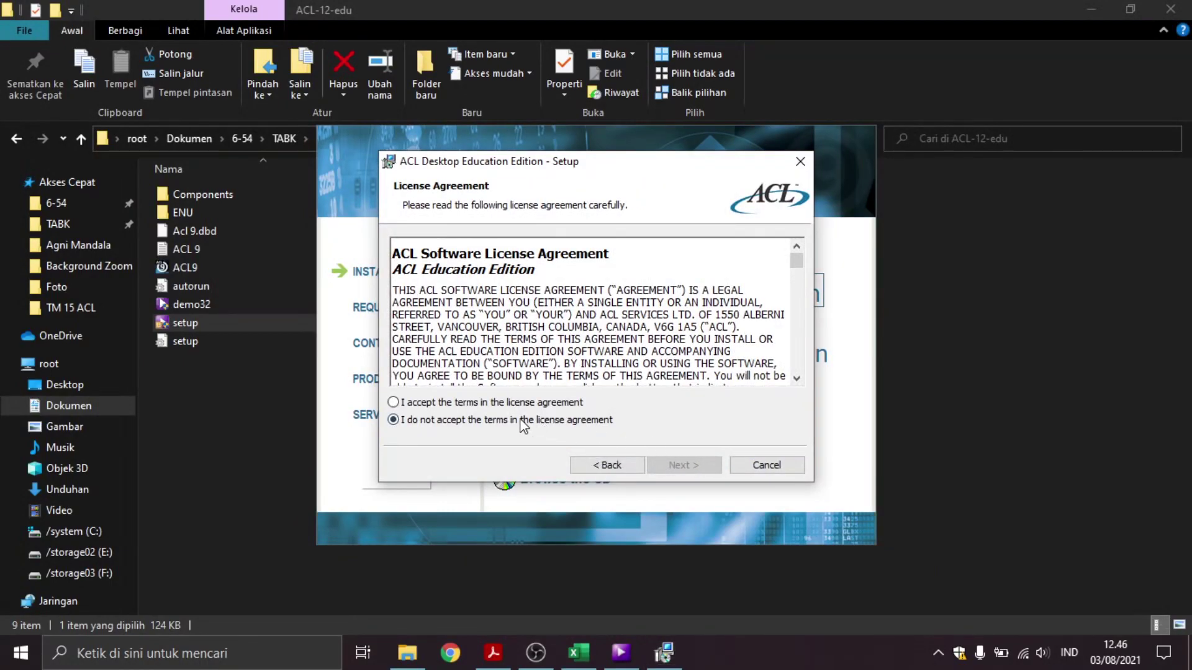
click(509, 404)
click(690, 467)
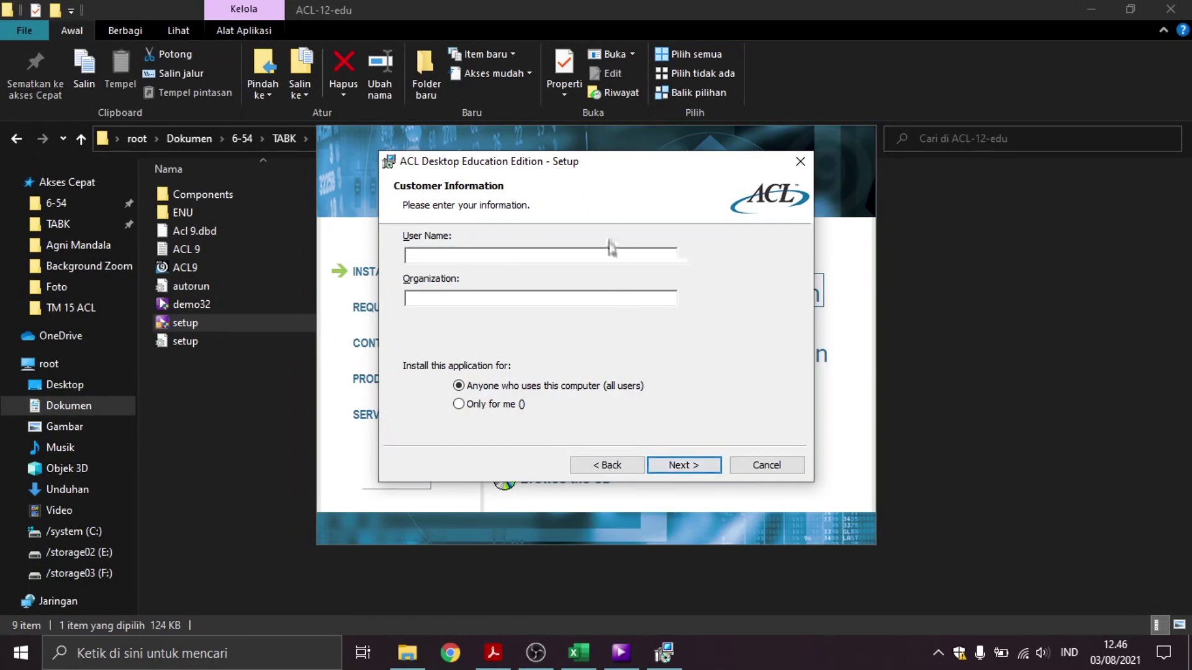
click(701, 470)
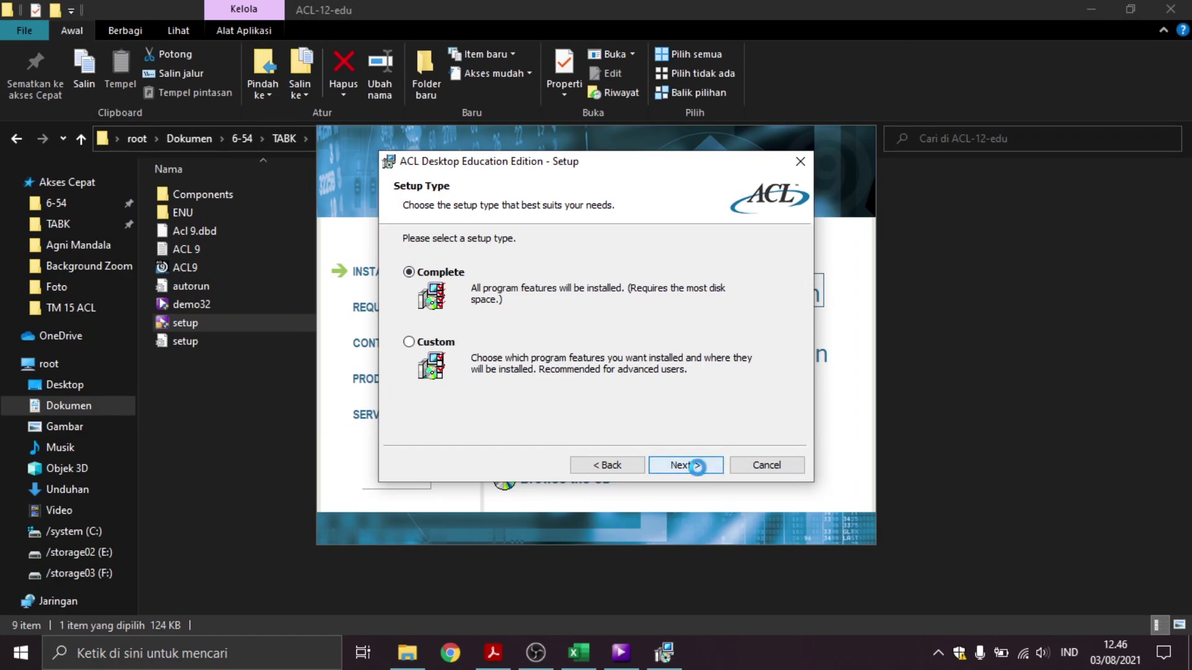
click(698, 467)
click(700, 464)
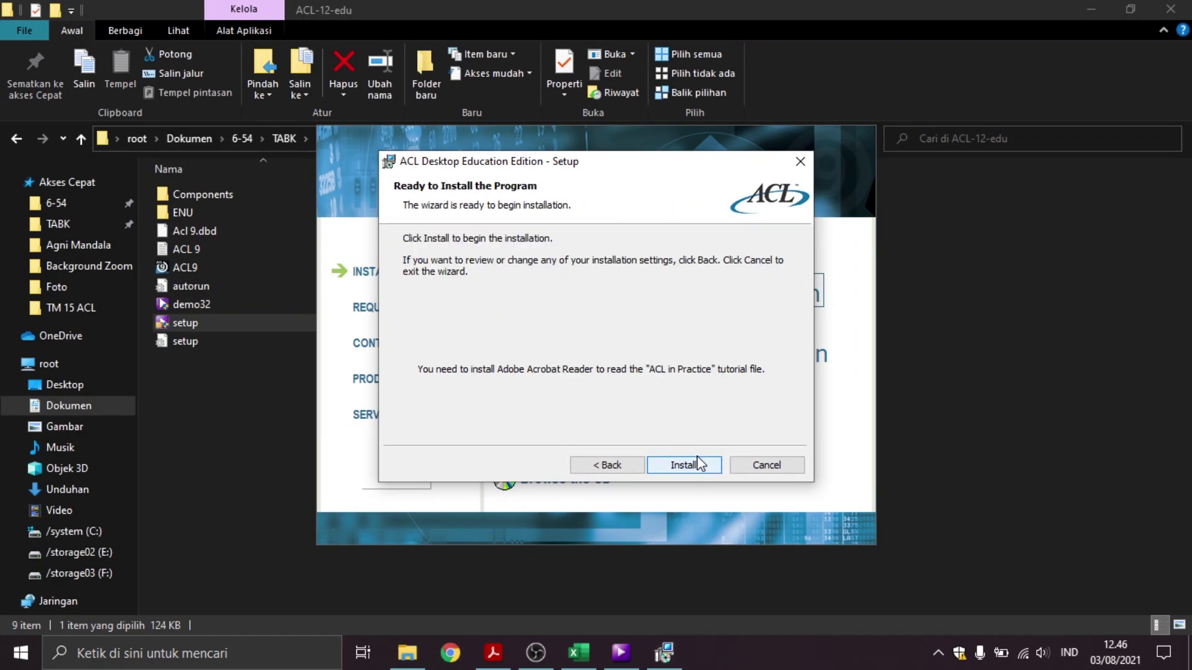
click(705, 466)
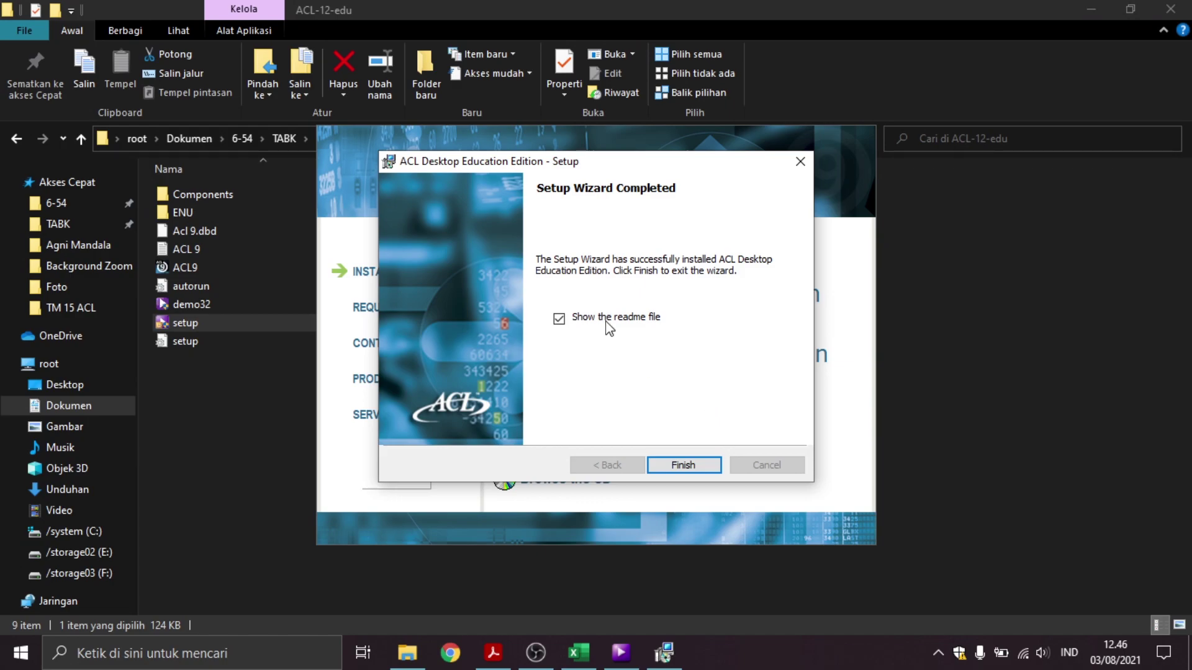
Finish the setup wizard without showing the readme file and exit the ACL installer
click(559, 318)
click(692, 466)
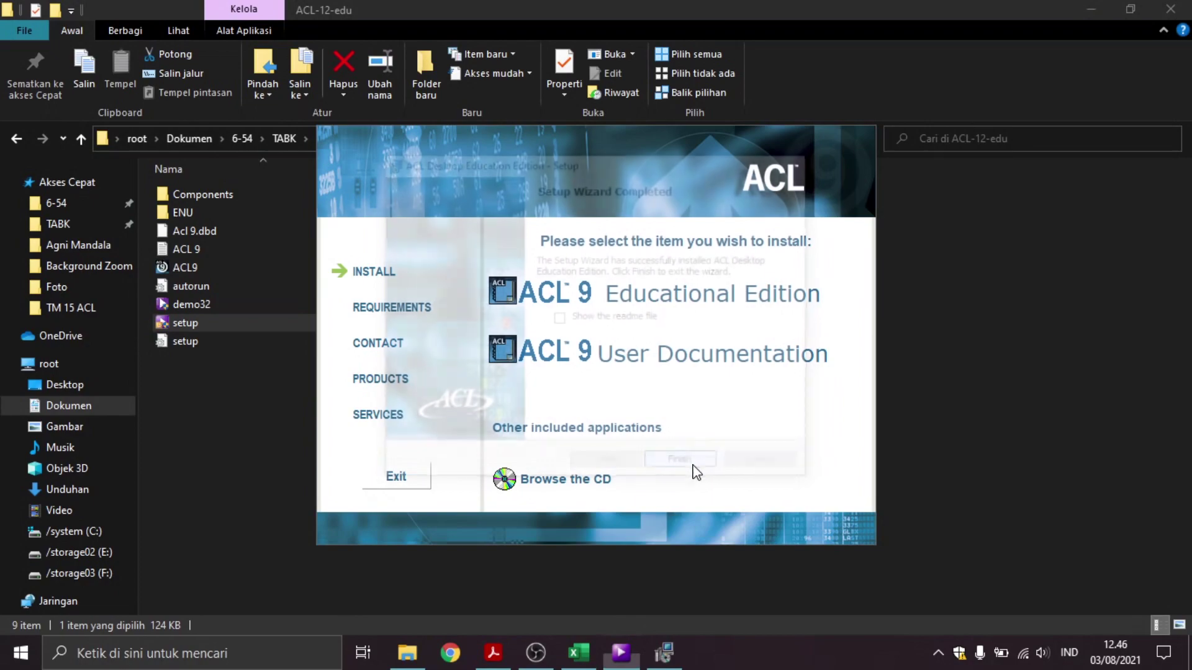
click(424, 488)
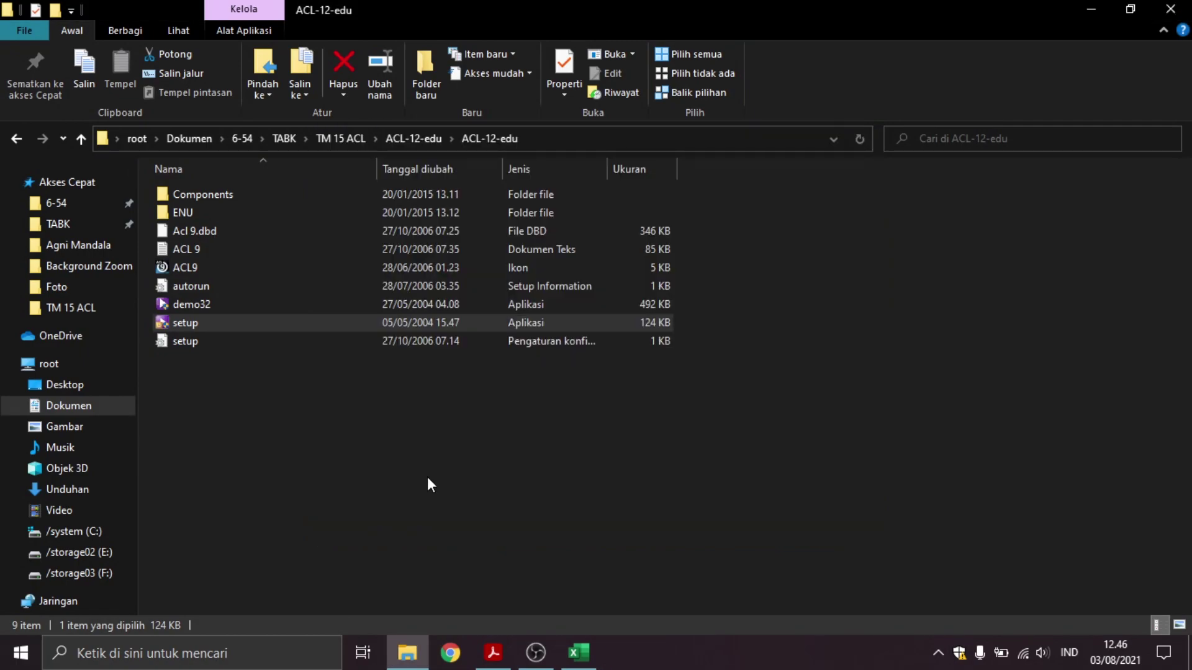
Launch the newly installed ACL Desktop Education Edition
click(579, 651)
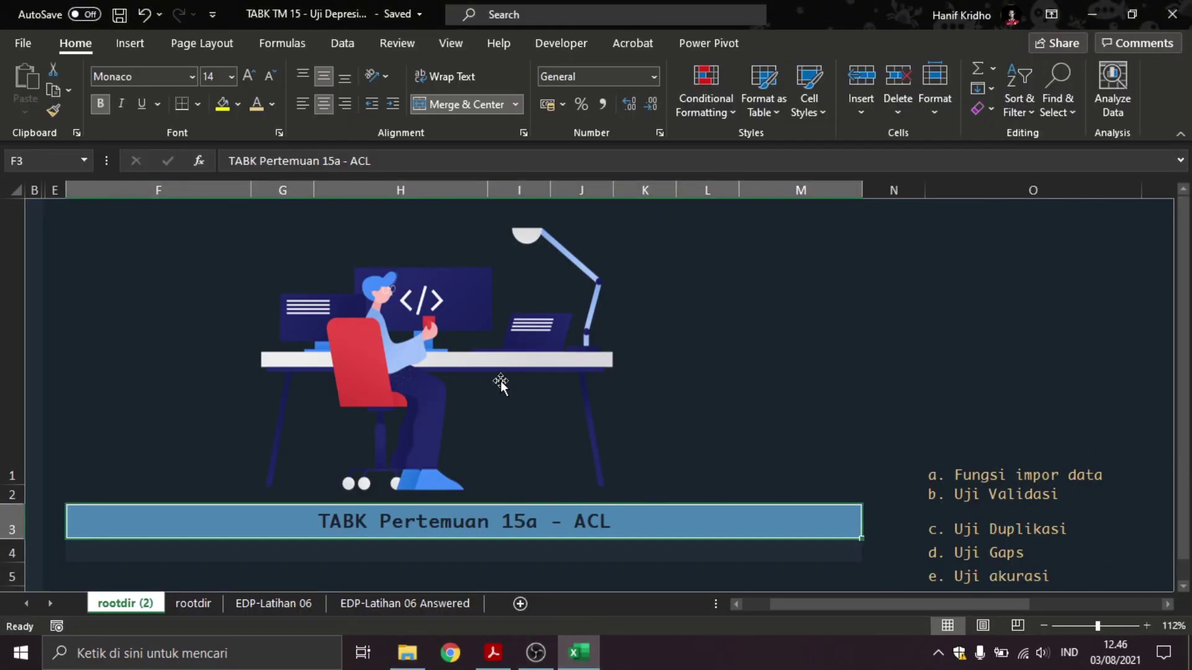
click(18, 653)
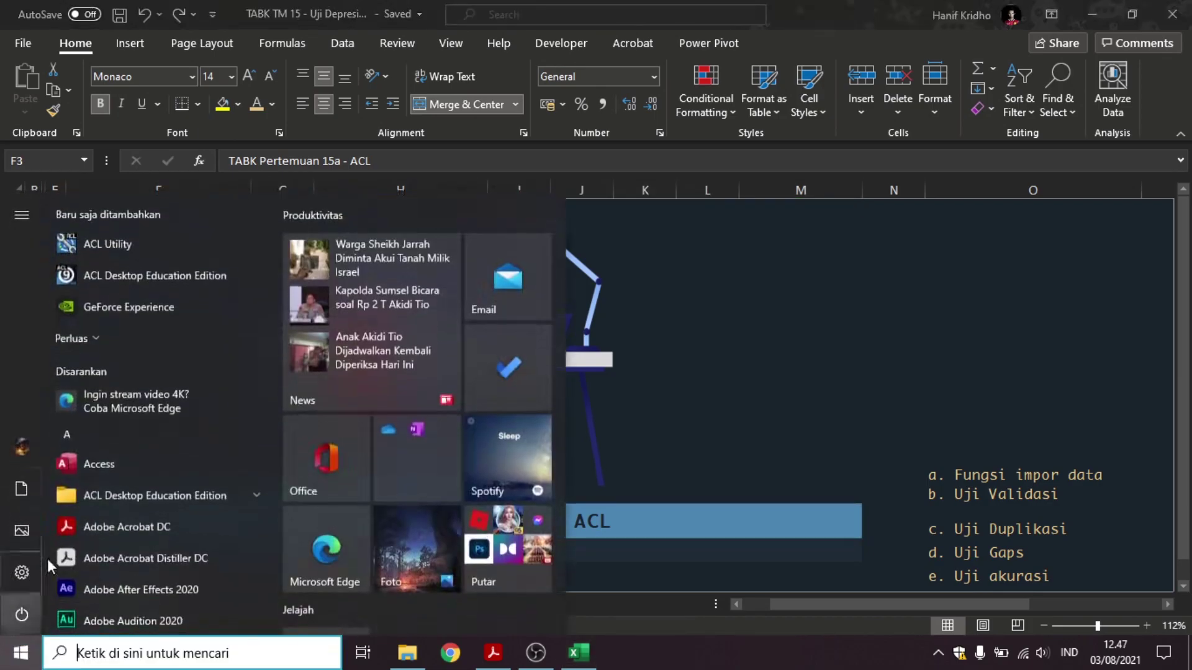
click(130, 275)
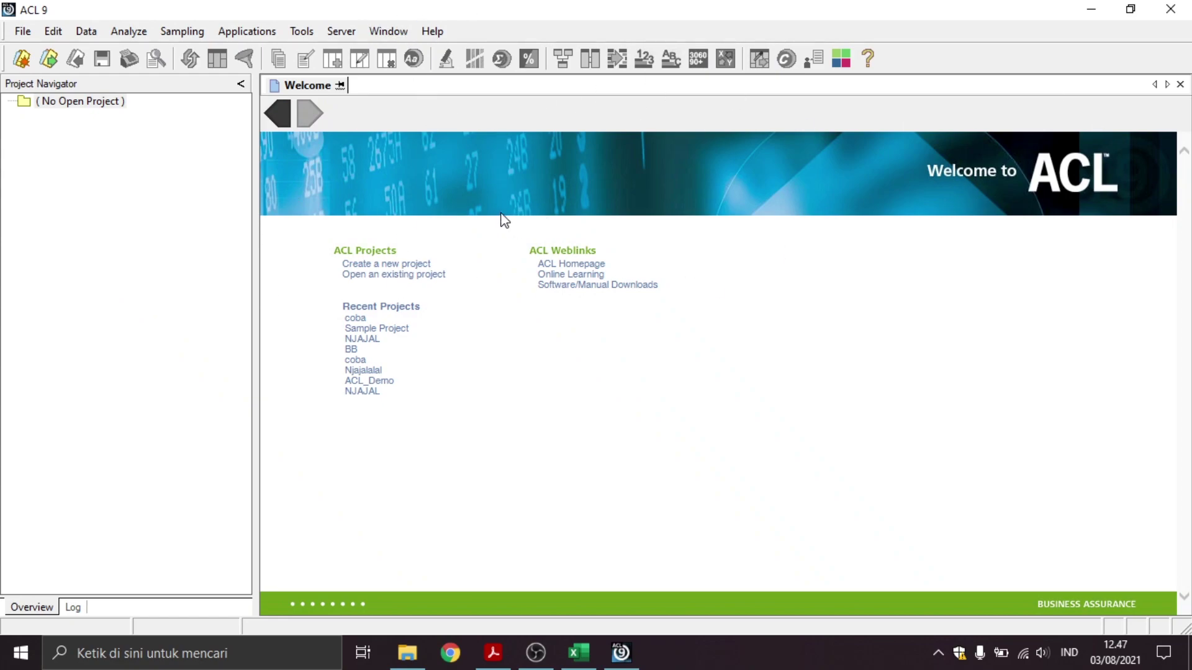
Create a new project named TABKACL in the Sample Data Files folder
click(22, 60)
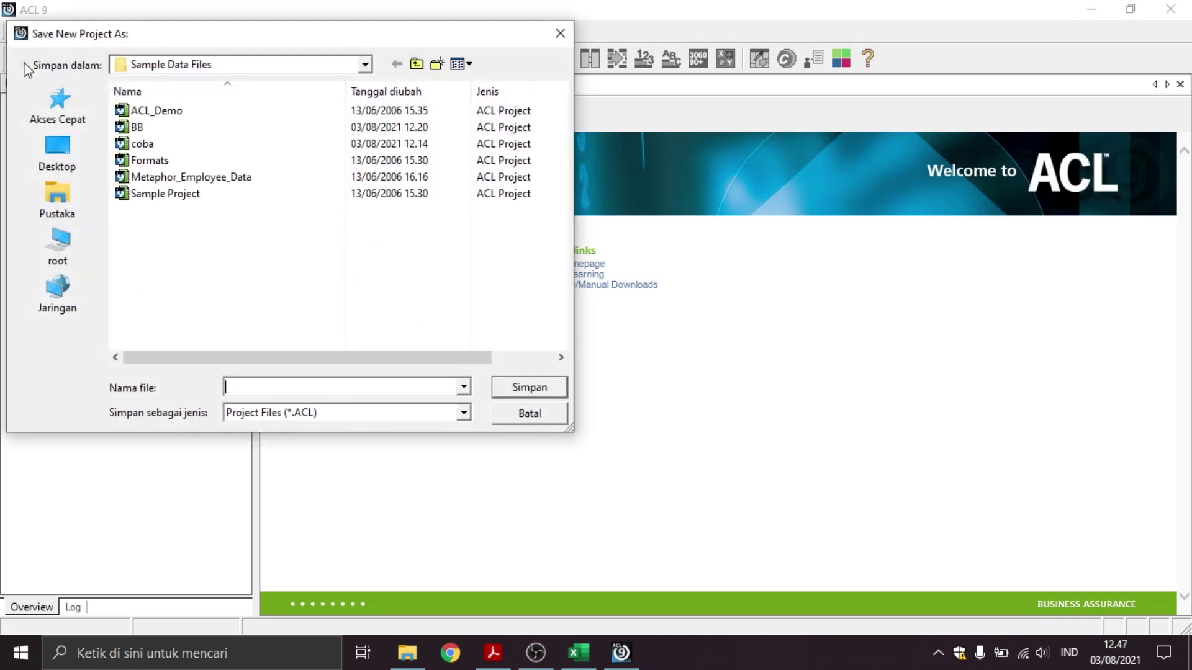
click(317, 385)
text(TABKACL)
click(550, 390)
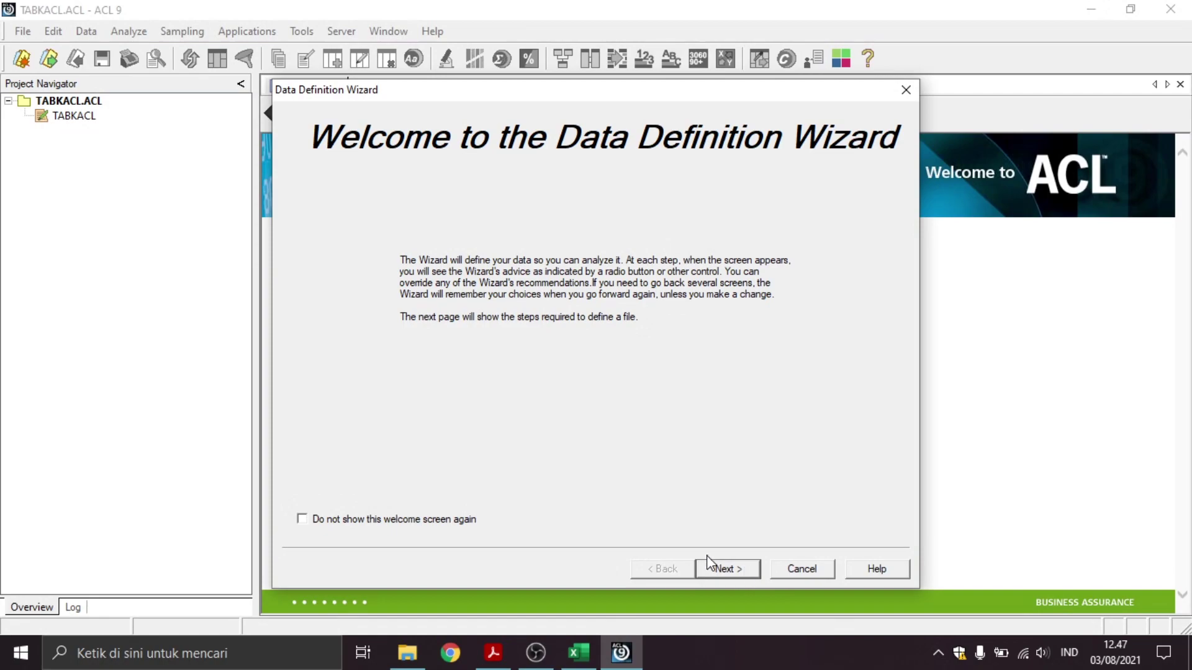
Choose Disk as the data source and open the invoices CSV file from the TM 15 ACL folder inside TABK
click(721, 570)
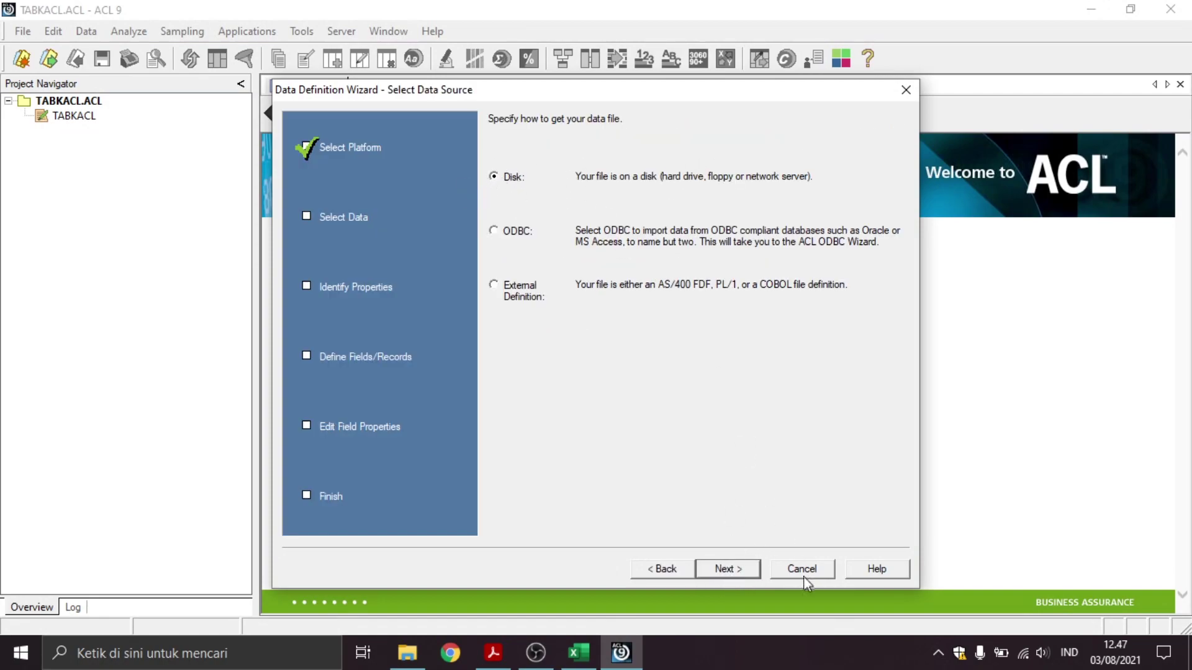
click(739, 571)
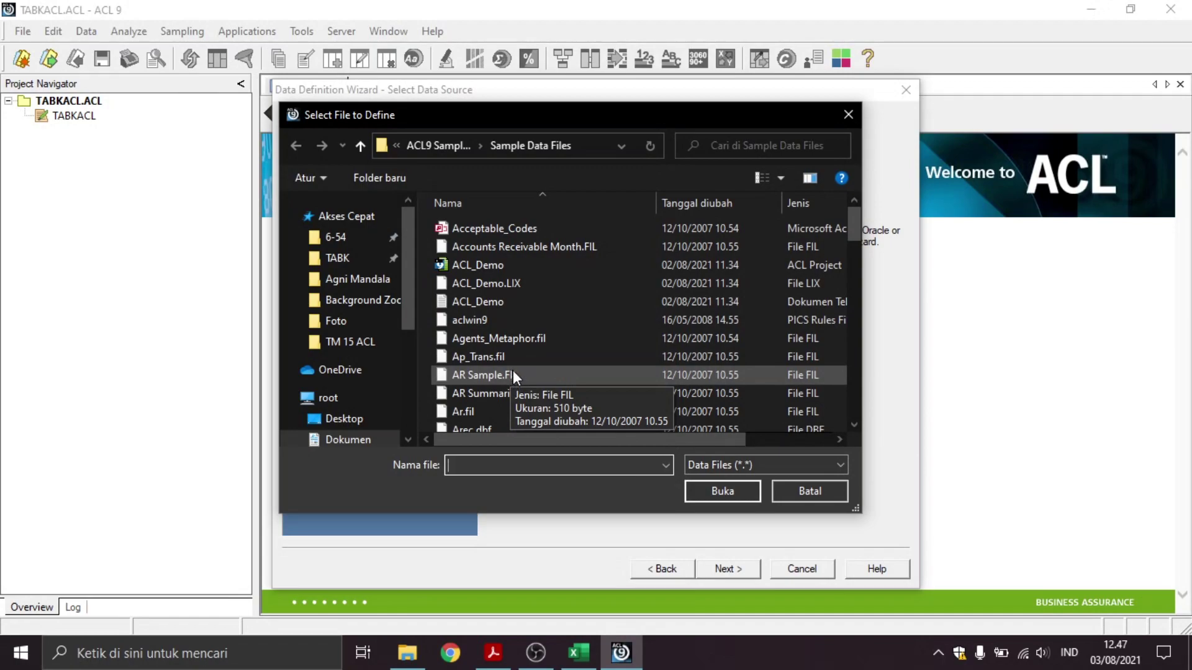
click(338, 258)
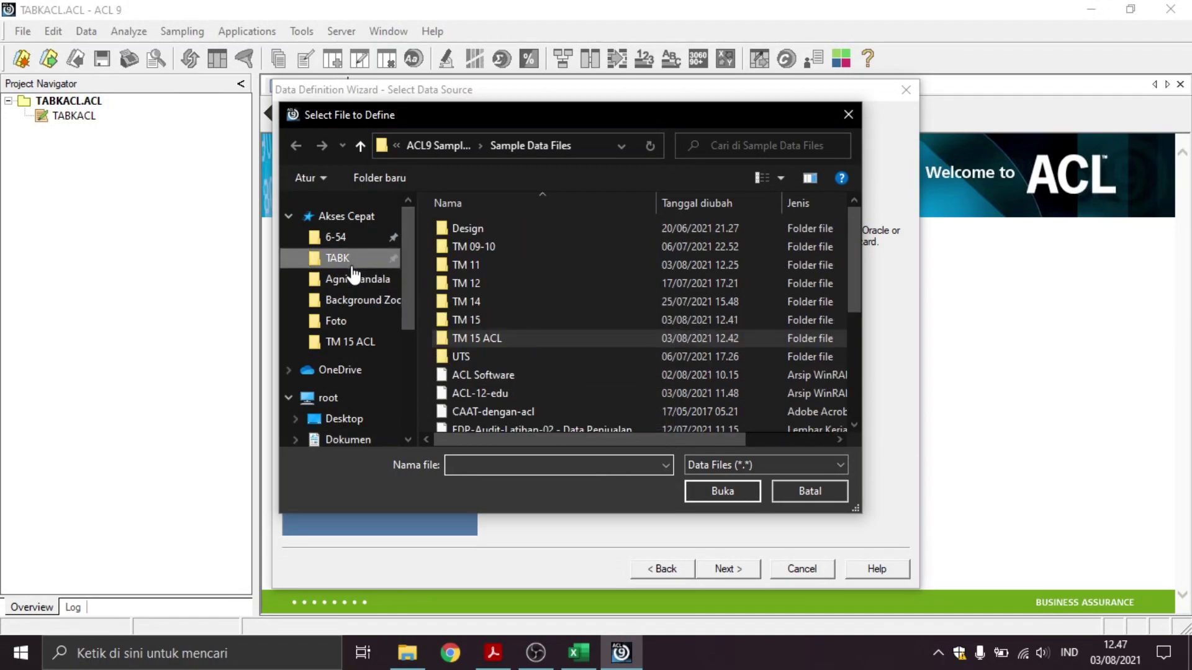
double_click(496, 335)
click(482, 308)
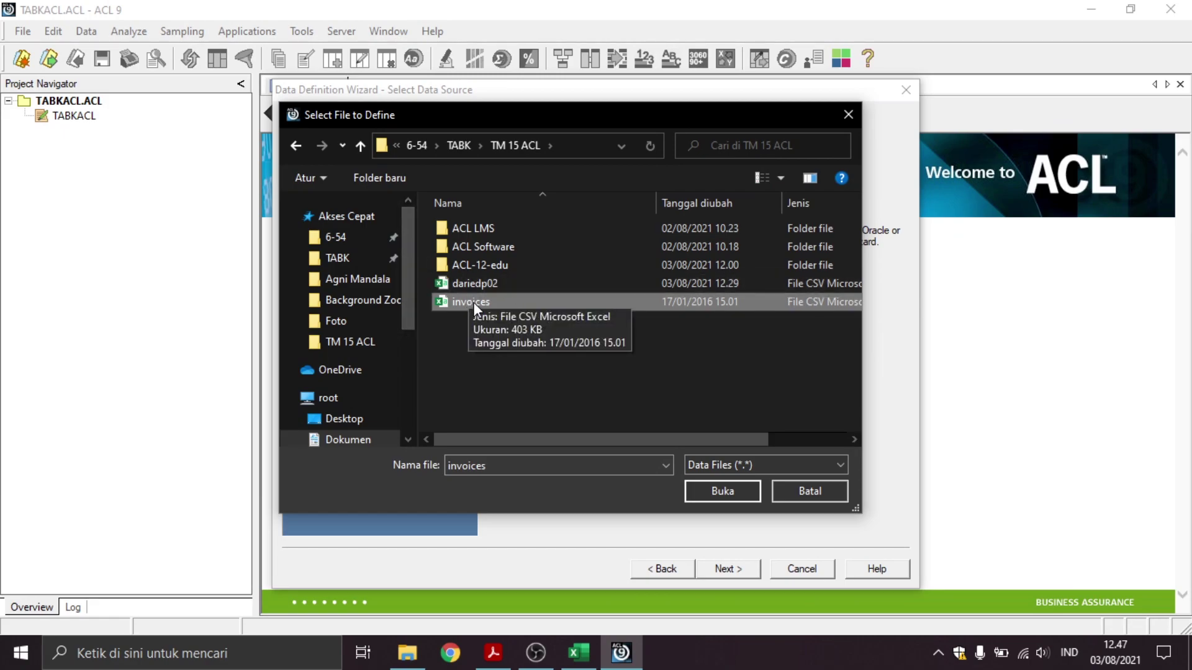
click(744, 495)
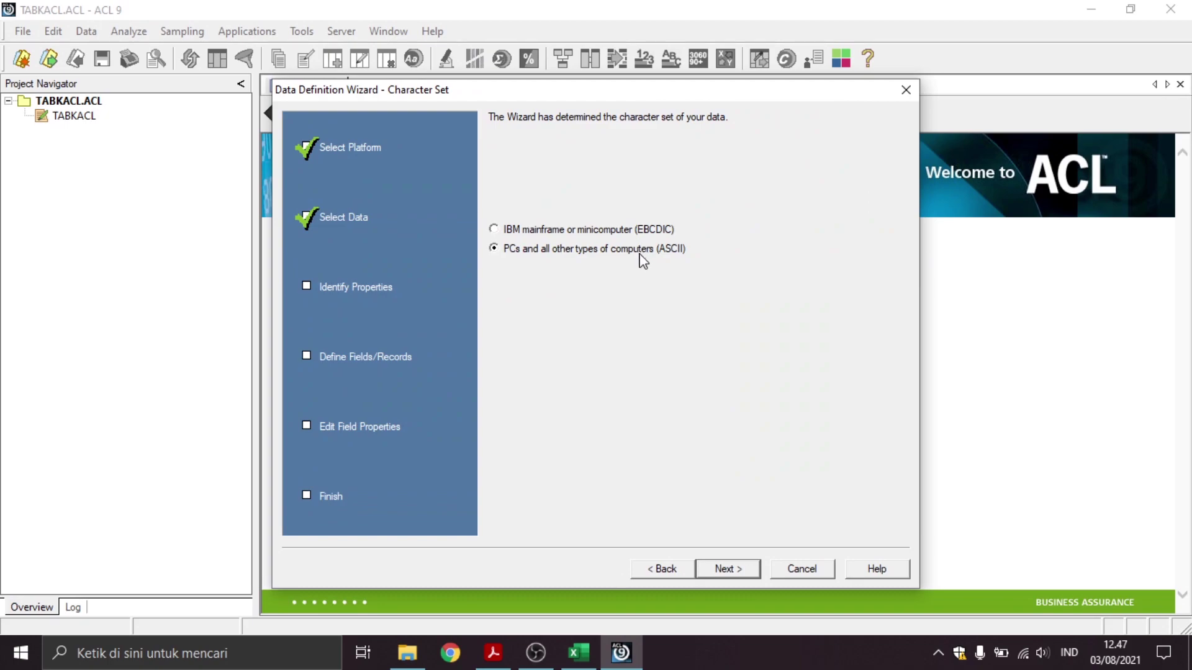
Define the file as ASCII delimited text, comma-separated, with the first row used as field names
click(744, 572)
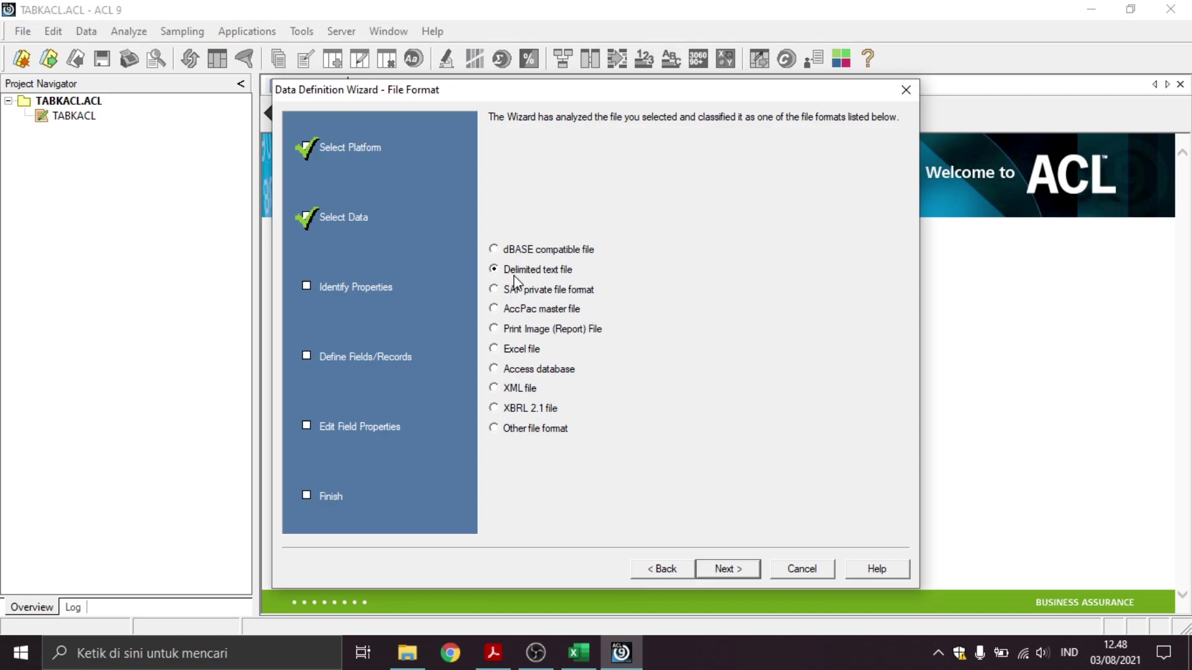
click(753, 572)
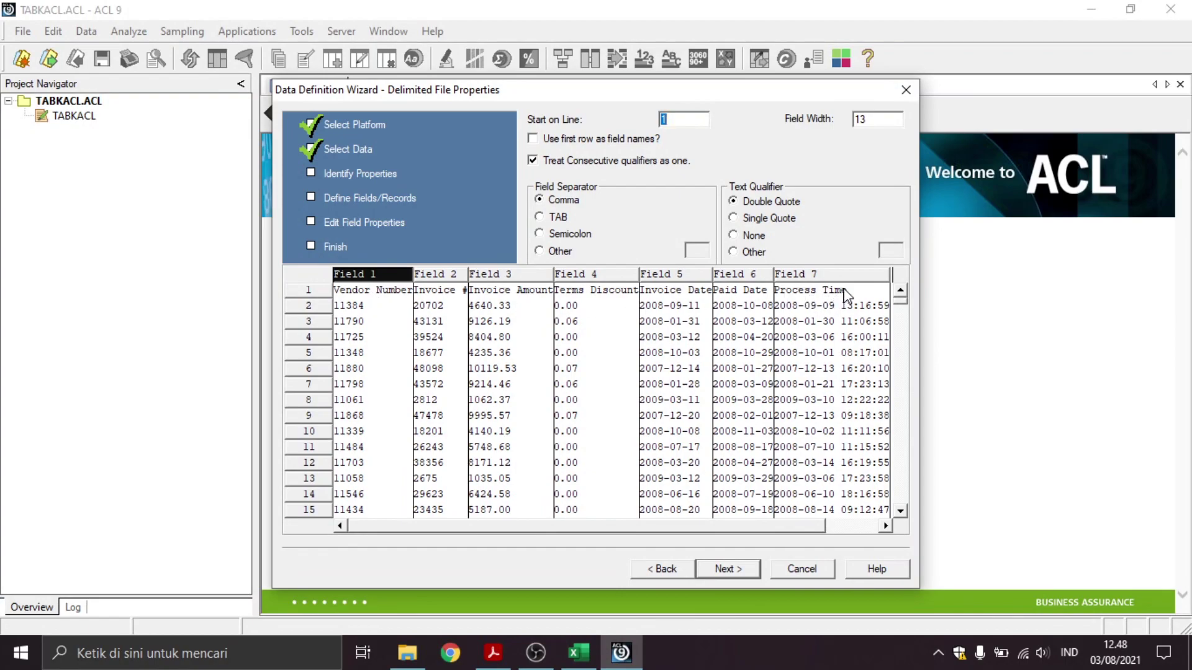
click(564, 140)
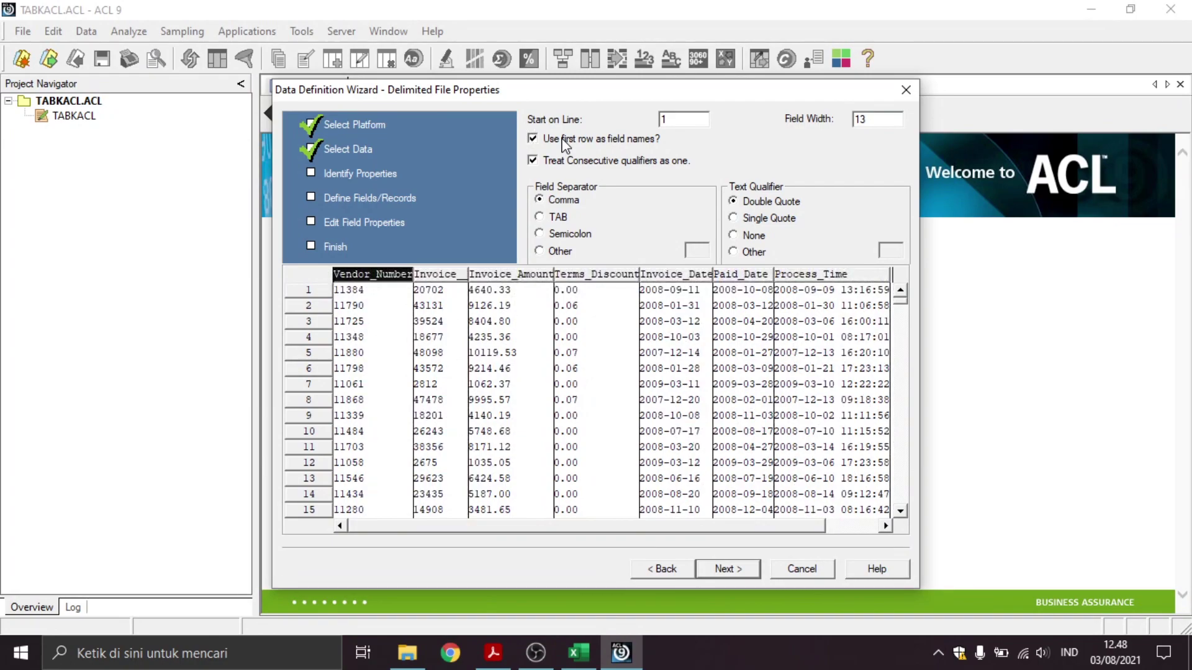
drag(532, 530, 489, 529)
Accept the delimited file properties and save the imported data as a FIL file in the Sample Data Files folder
click(740, 574)
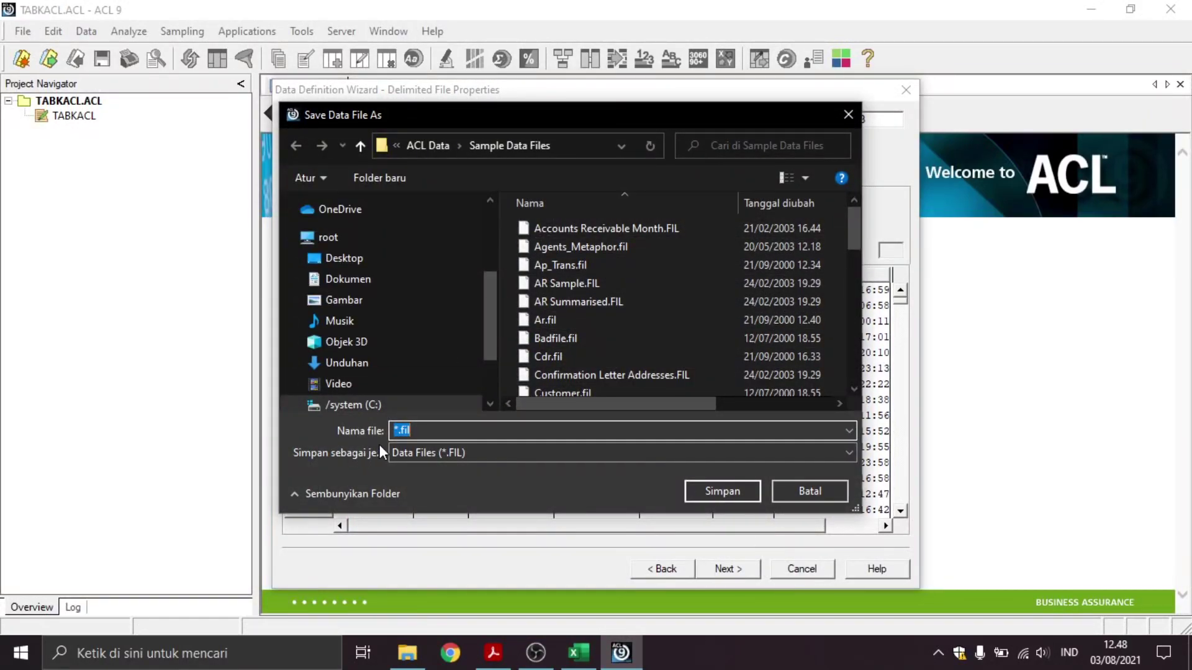
drag(582, 113, 653, 133)
click(464, 452)
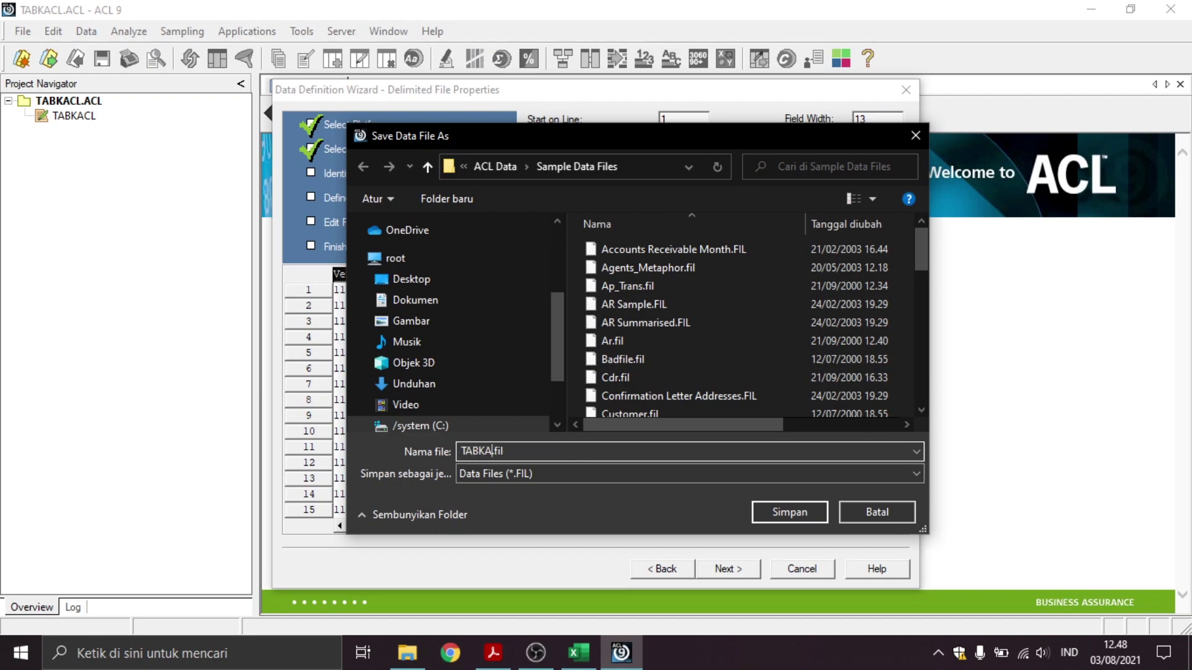
click(816, 513)
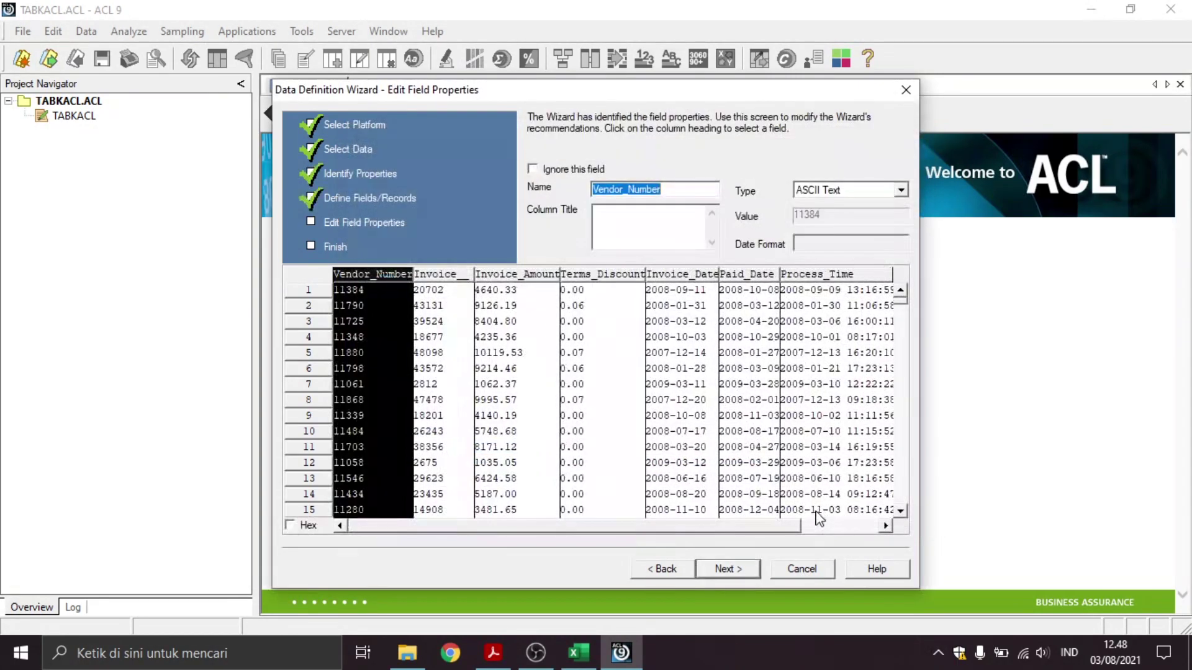
Define the Invoice_Amount field as Numeric (Formatted) with 2 decimals, leaving Vendor_Number and the invoice number as ASCII text
mouse_move(622, 531)
mouse_down()
mouse_move(708, 531)
mouse_move(604, 524)
mouse_up()
click(459, 274)
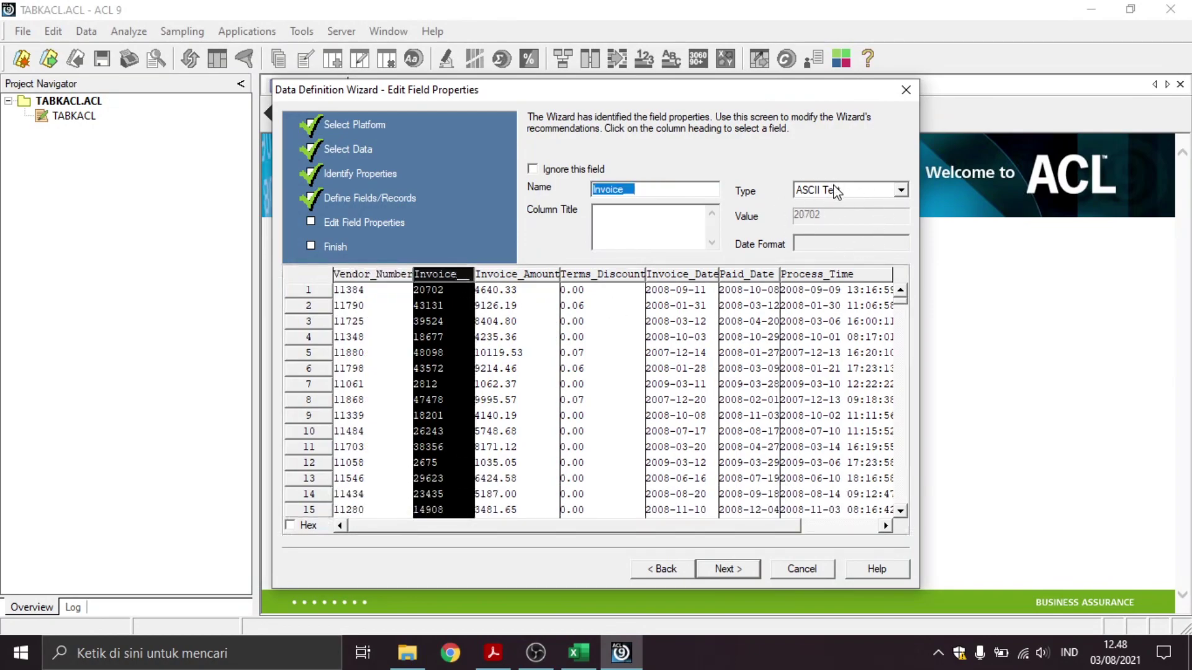
click(537, 277)
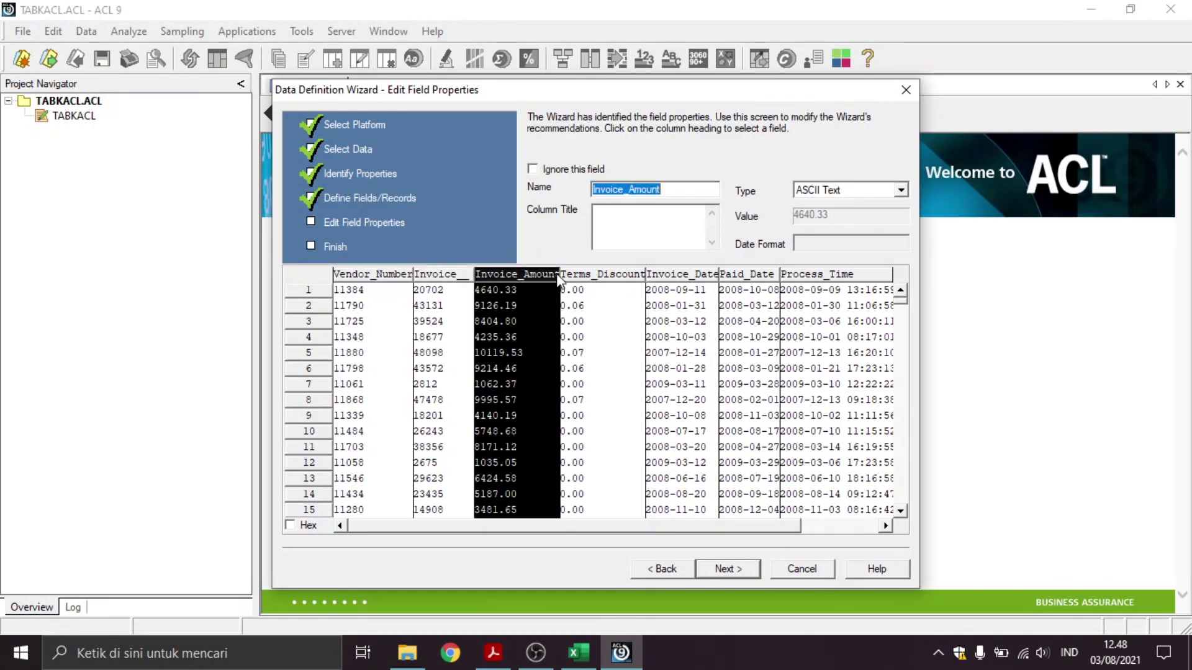
click(877, 192)
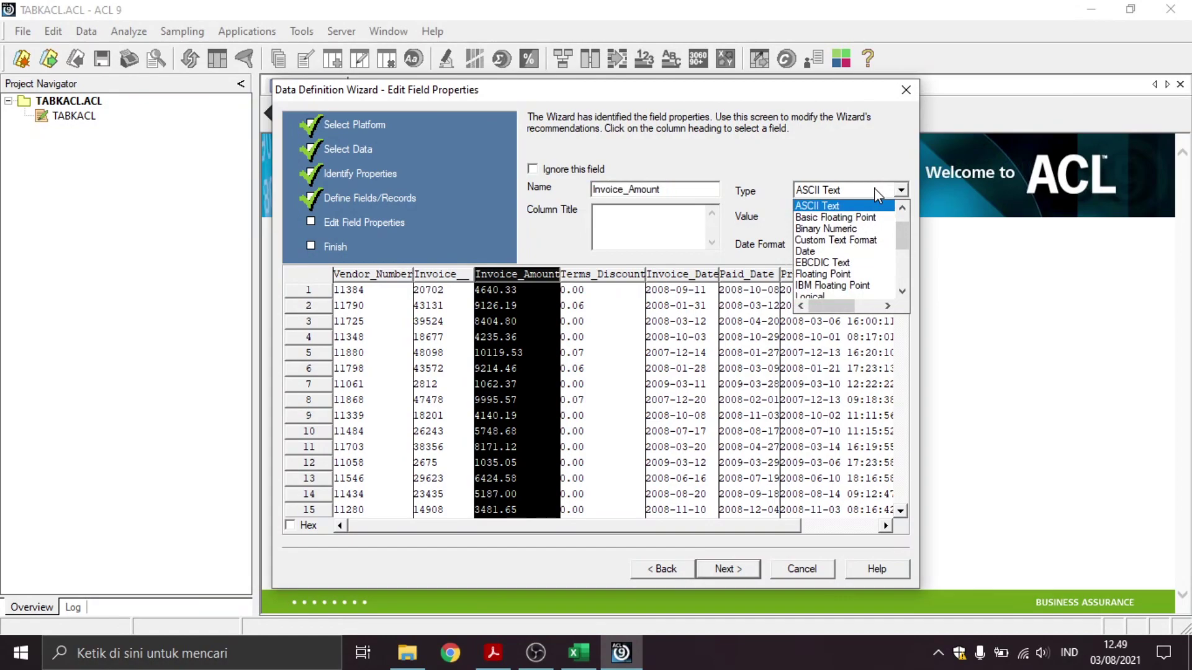
scroll(894, 242, down, 2)
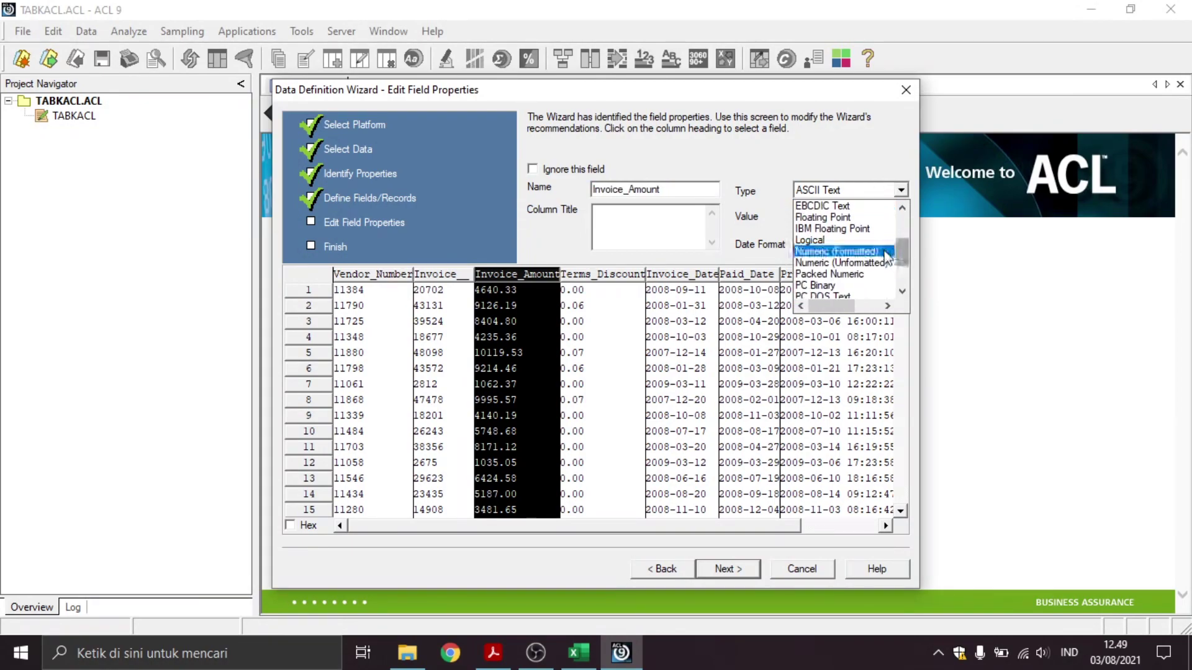
click(884, 252)
click(876, 249)
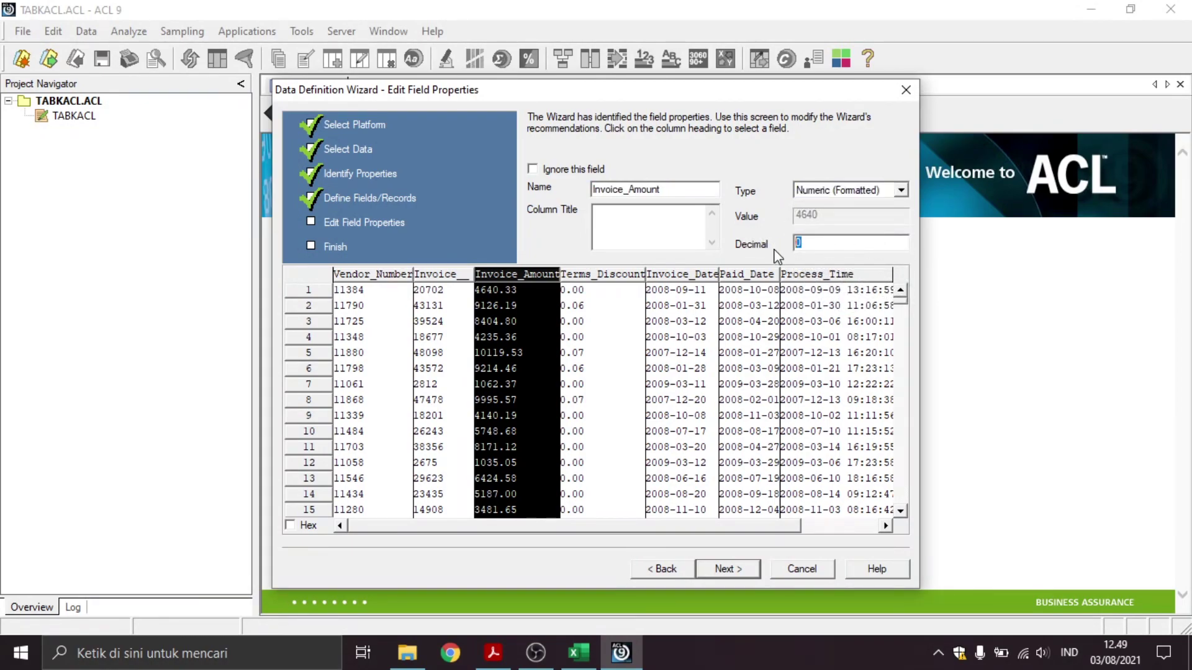
text(2)
Define the Terms_Discount field as Numeric (Formatted) with 2 decimals
click(618, 279)
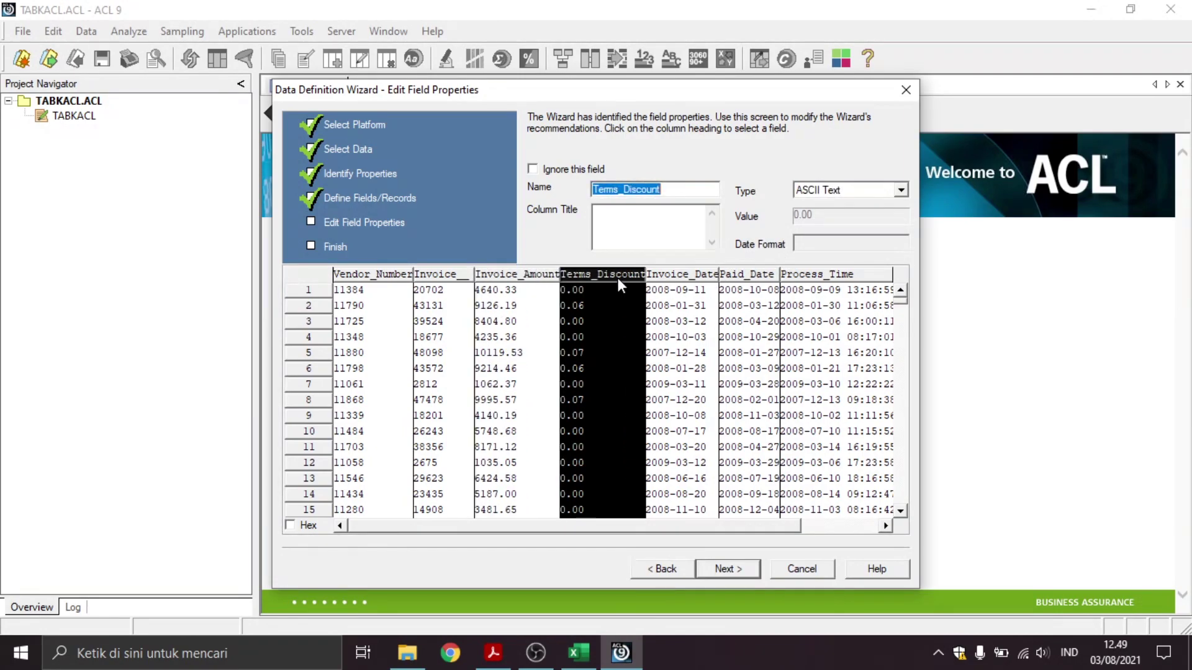
click(899, 190)
drag(904, 230, 775, 249)
click(885, 262)
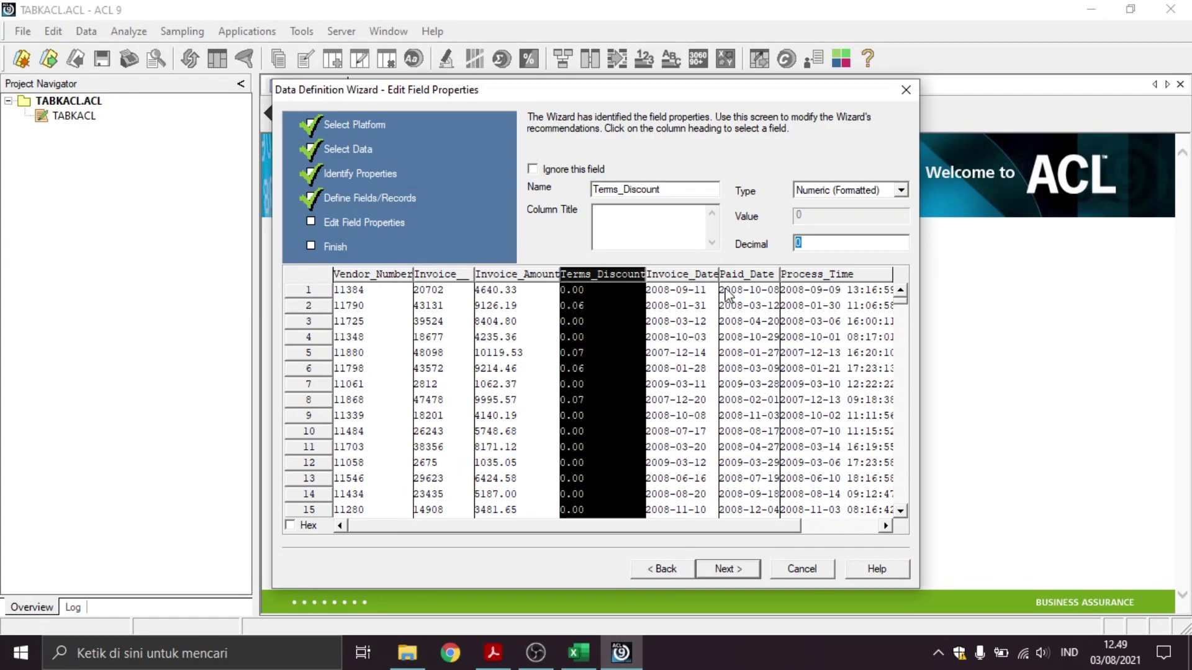
text(2)
Define the Invoice_Date field as Date with the format YYYY-MM-DD and copy that format text
click(701, 279)
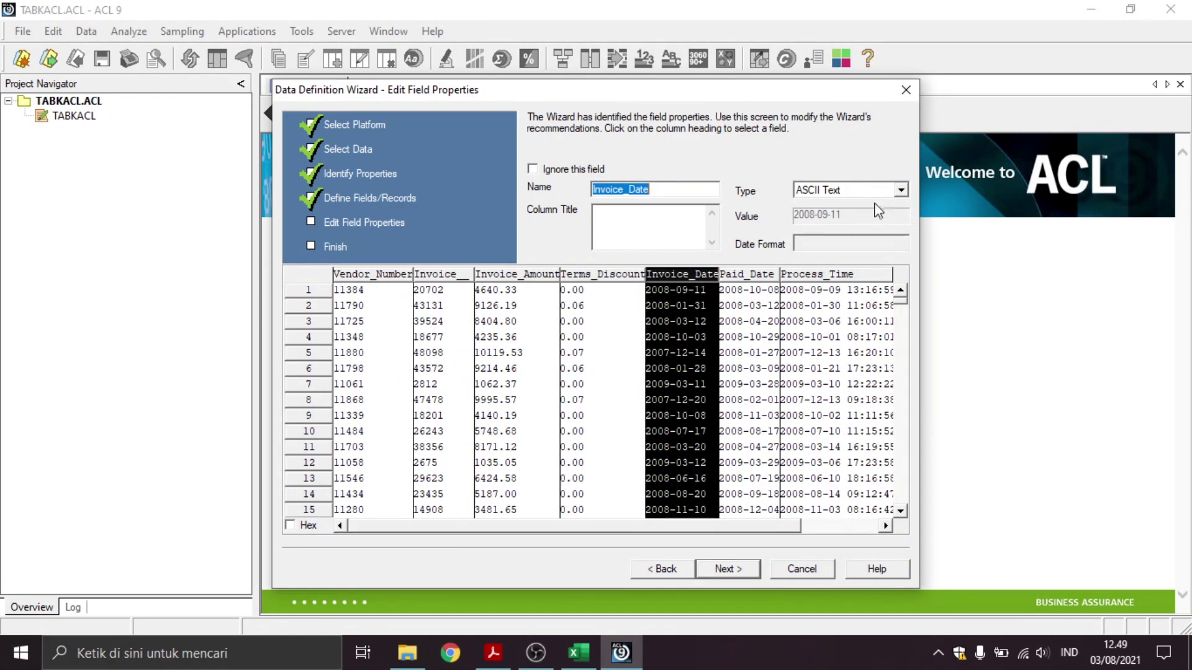
click(877, 190)
click(818, 251)
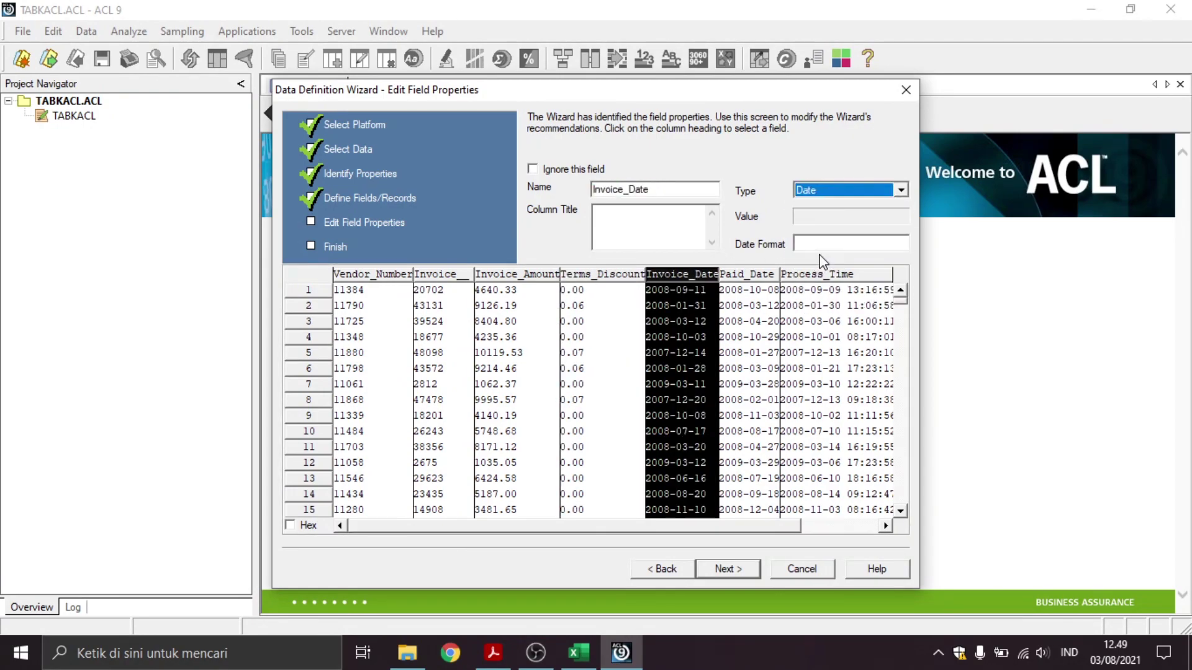
click(821, 245)
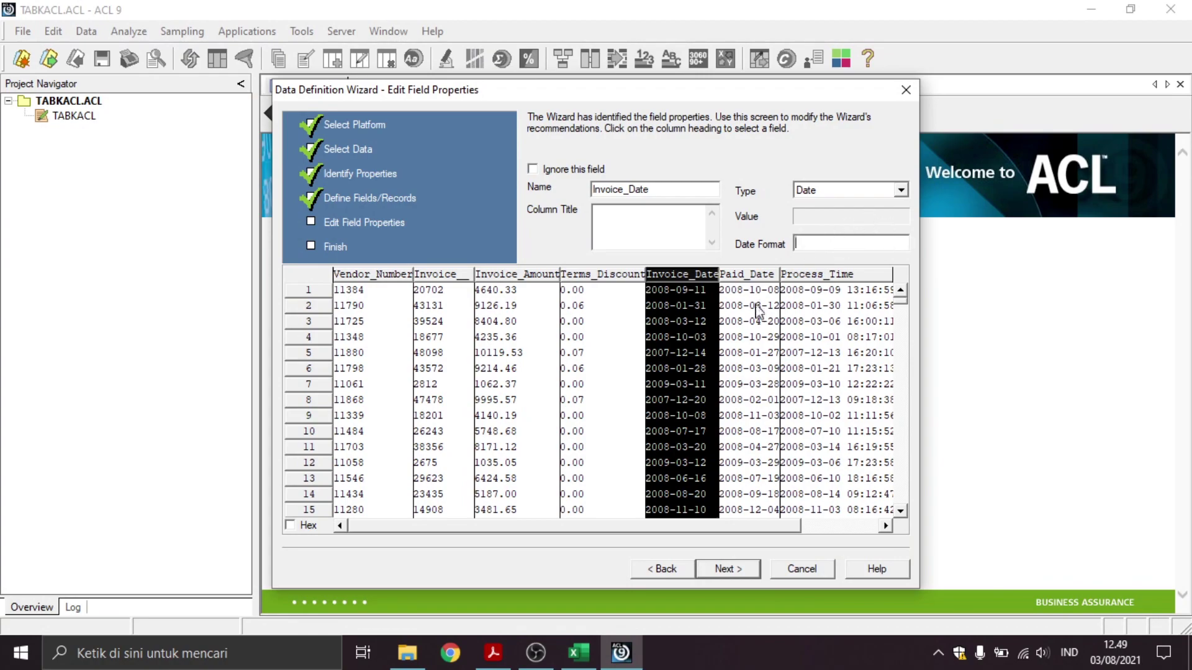
text(y)
text(MM-D)
drag(905, 242, 789, 243)
right_click(823, 241)
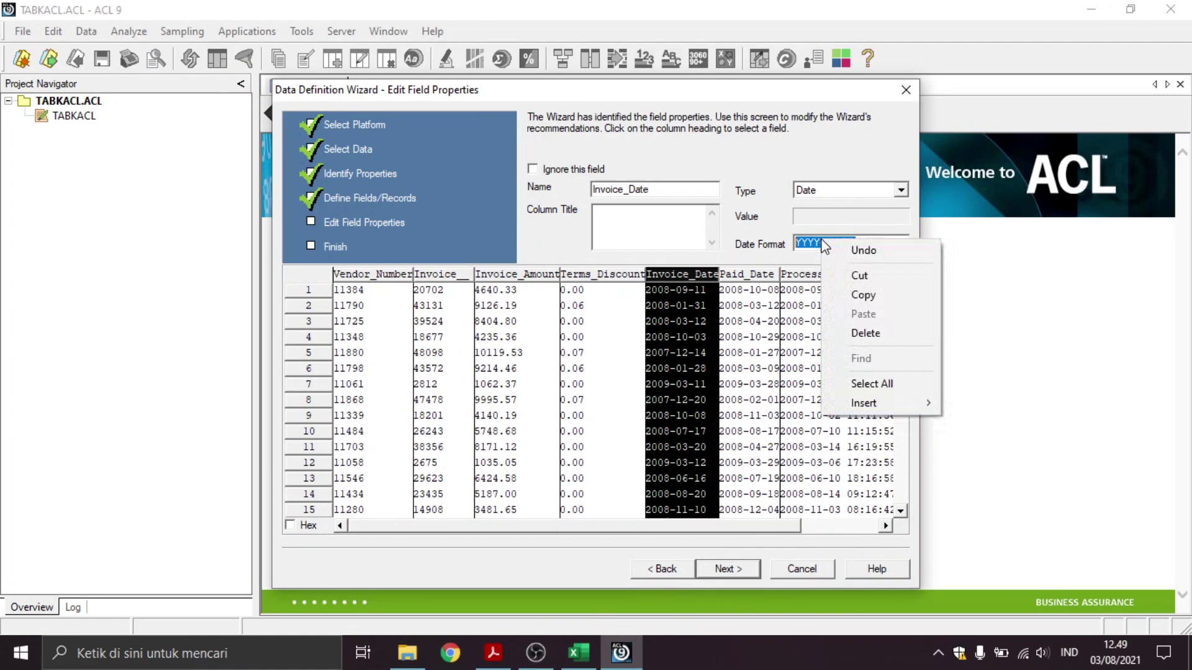
click(863, 295)
click(867, 246)
Define the Paid_Date field as Date and paste the copied format YYYY-MM-DD
click(764, 279)
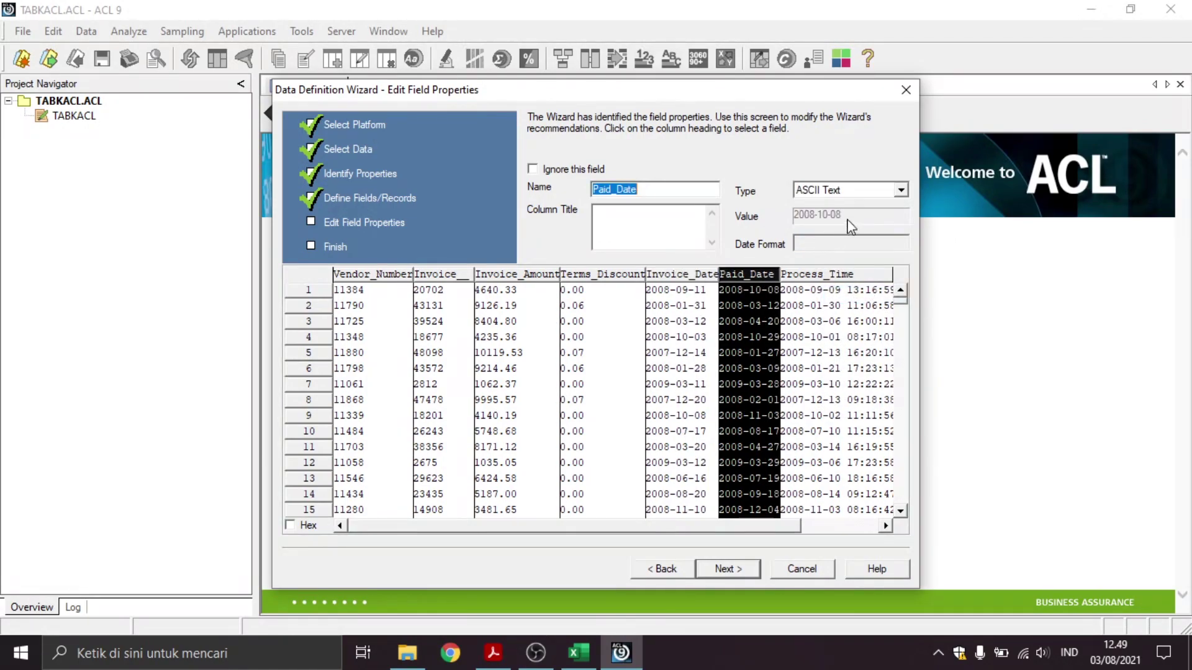
click(876, 191)
click(849, 267)
click(847, 191)
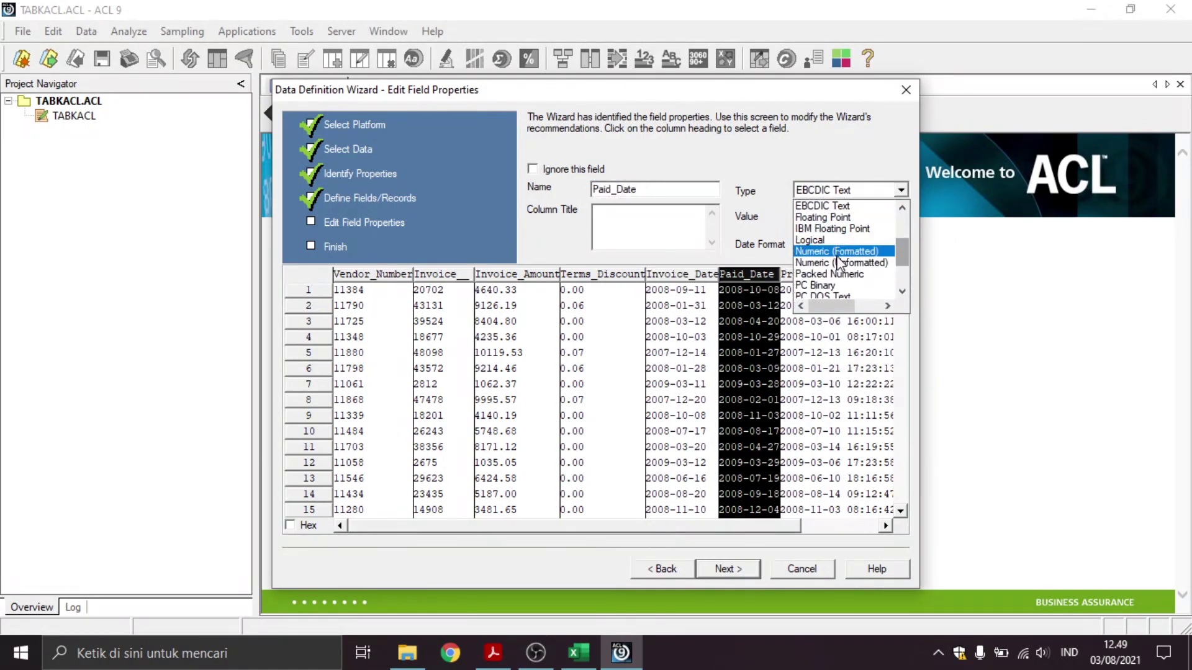
scroll(832, 239, up, 1)
click(829, 229)
right_click(826, 243)
click(869, 316)
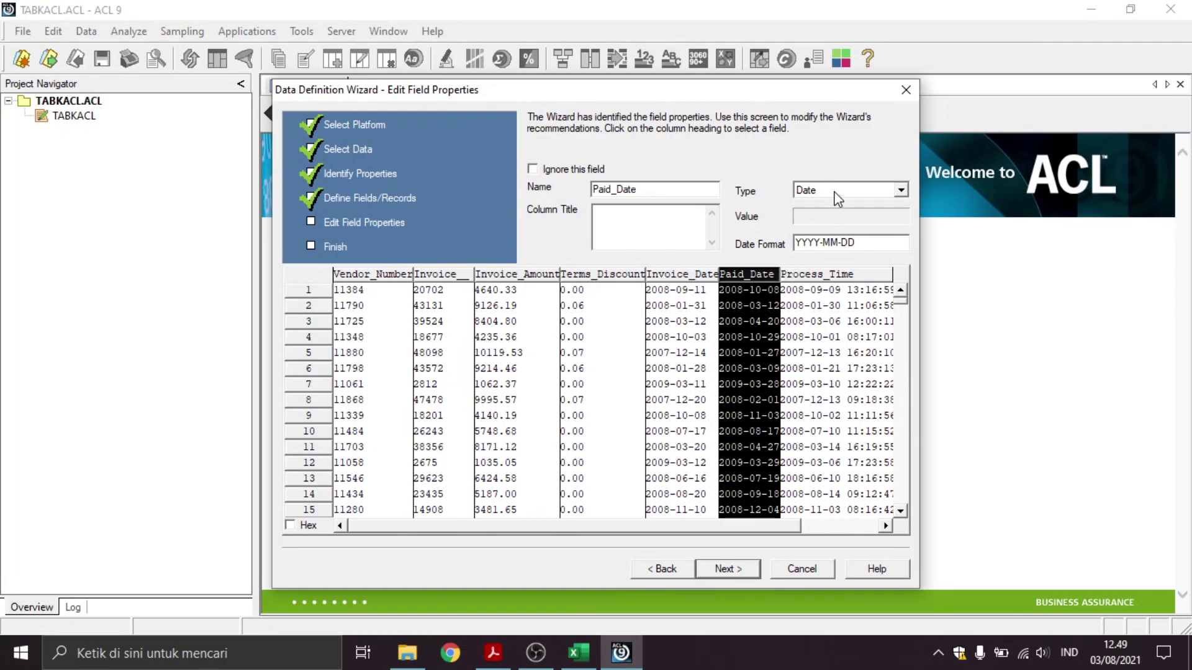
Define the Process_Time field as Date with the format YYYY-MM-DD
click(814, 274)
click(847, 190)
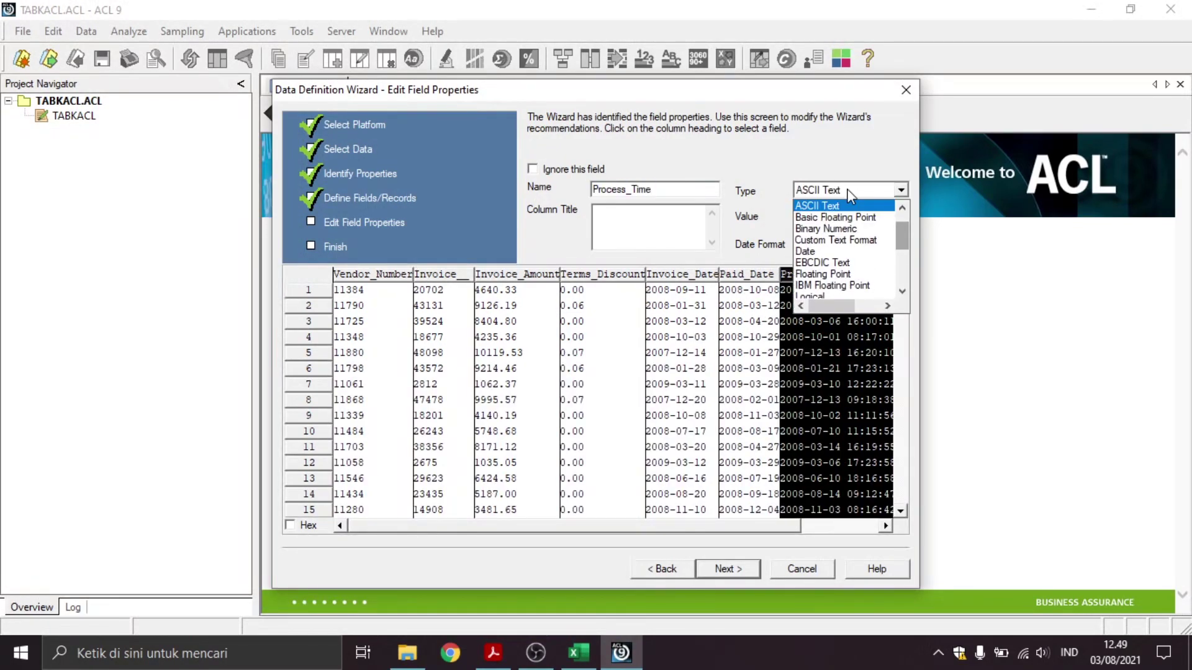
click(885, 251)
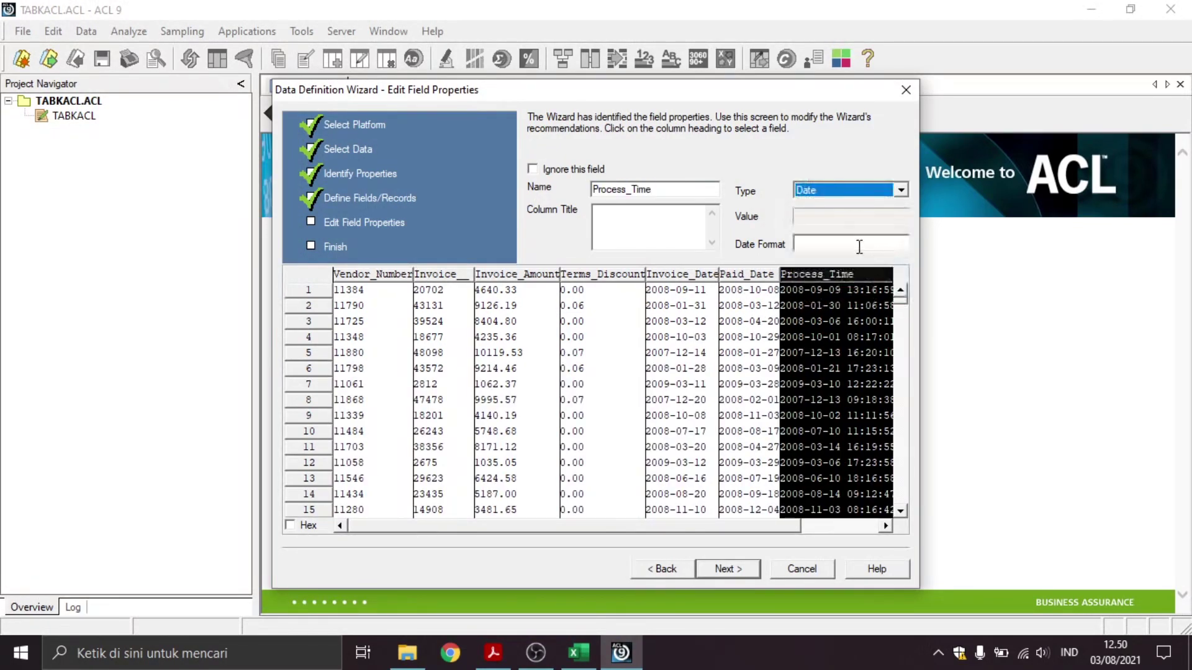
click(860, 246)
text(YYYY-MM-DD)
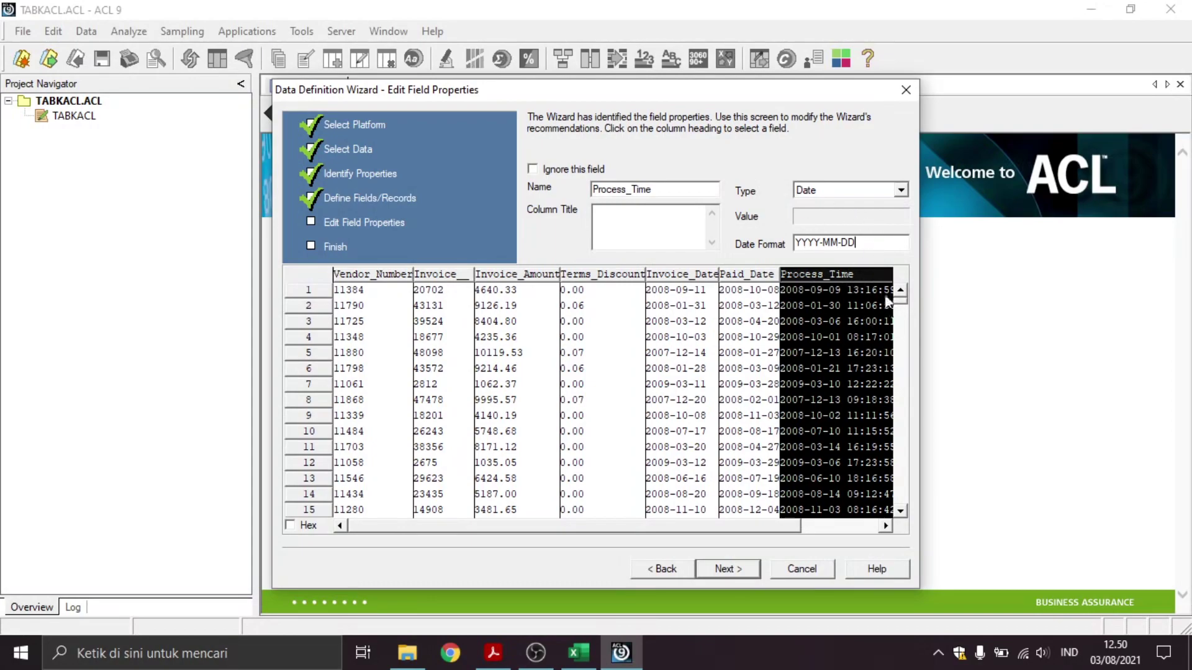
drag(753, 525, 646, 527)
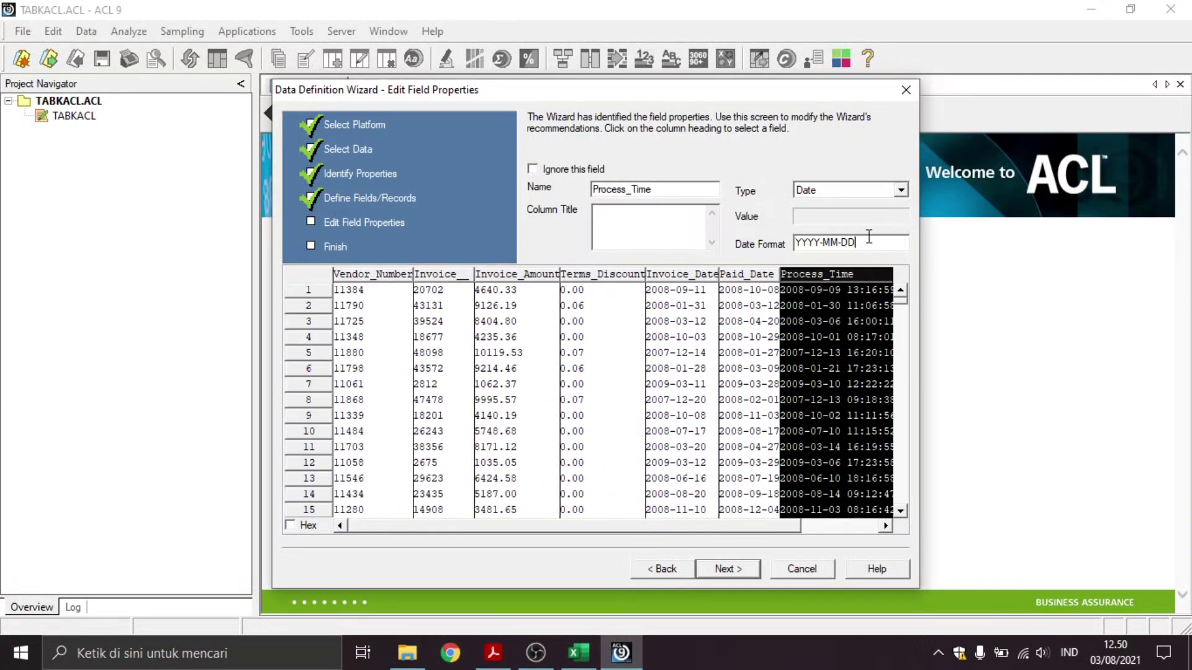
Finish the data definition, save the new table as TABKACL, and look over its records
click(737, 574)
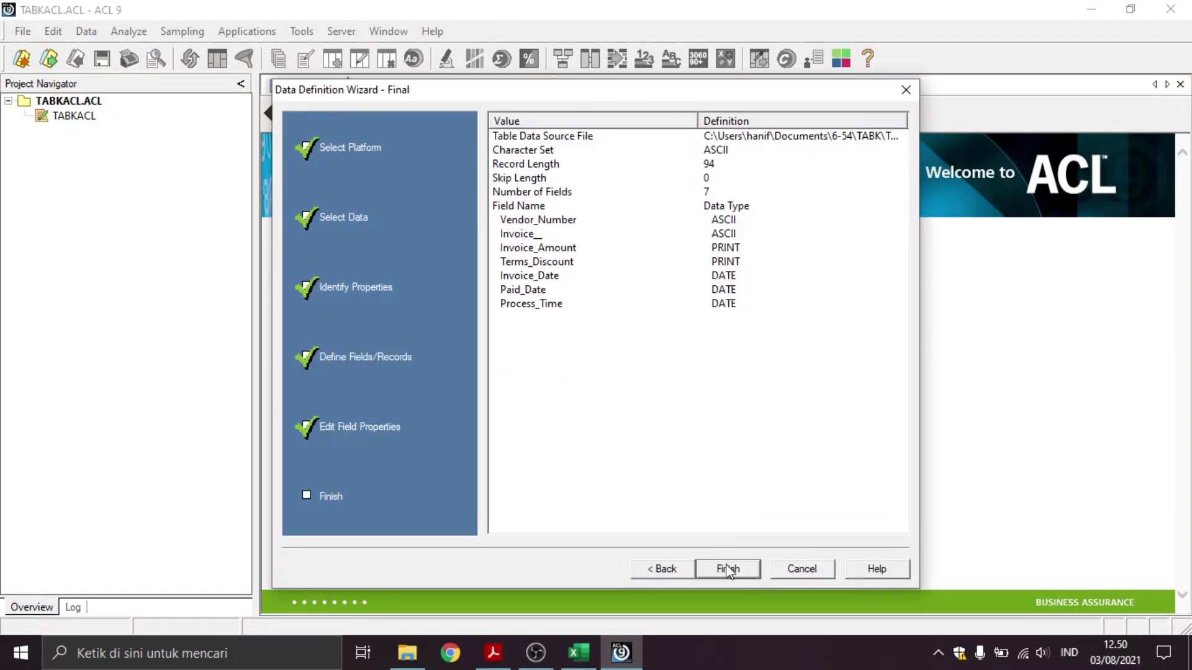
click(729, 572)
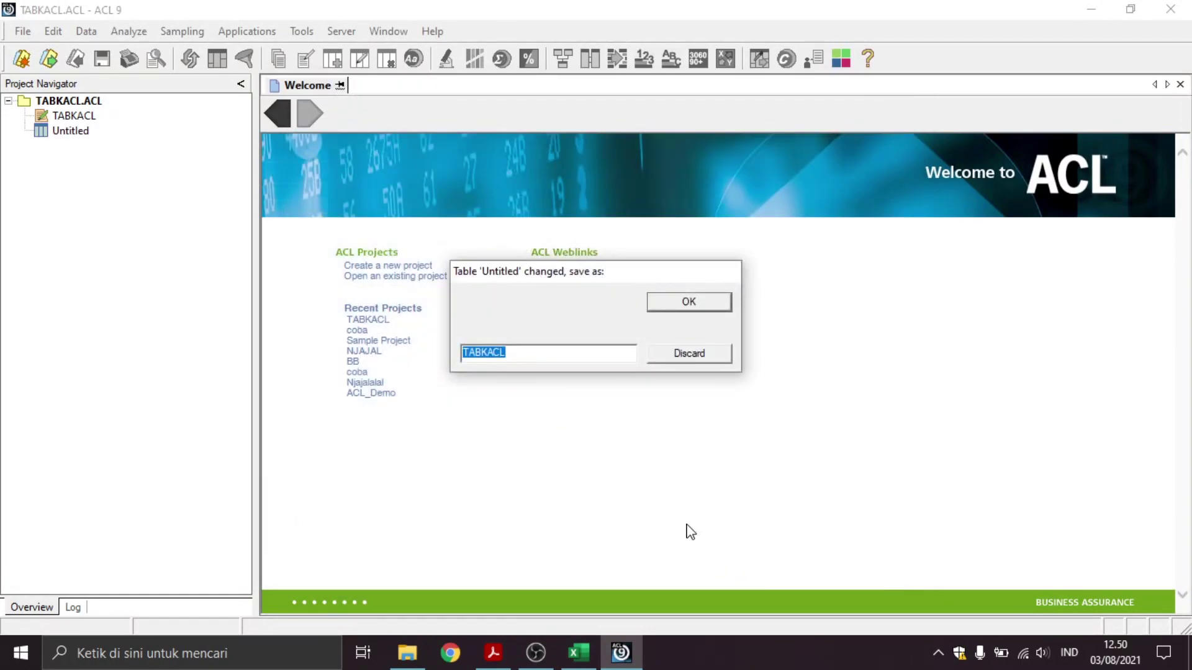
click(578, 357)
click(690, 306)
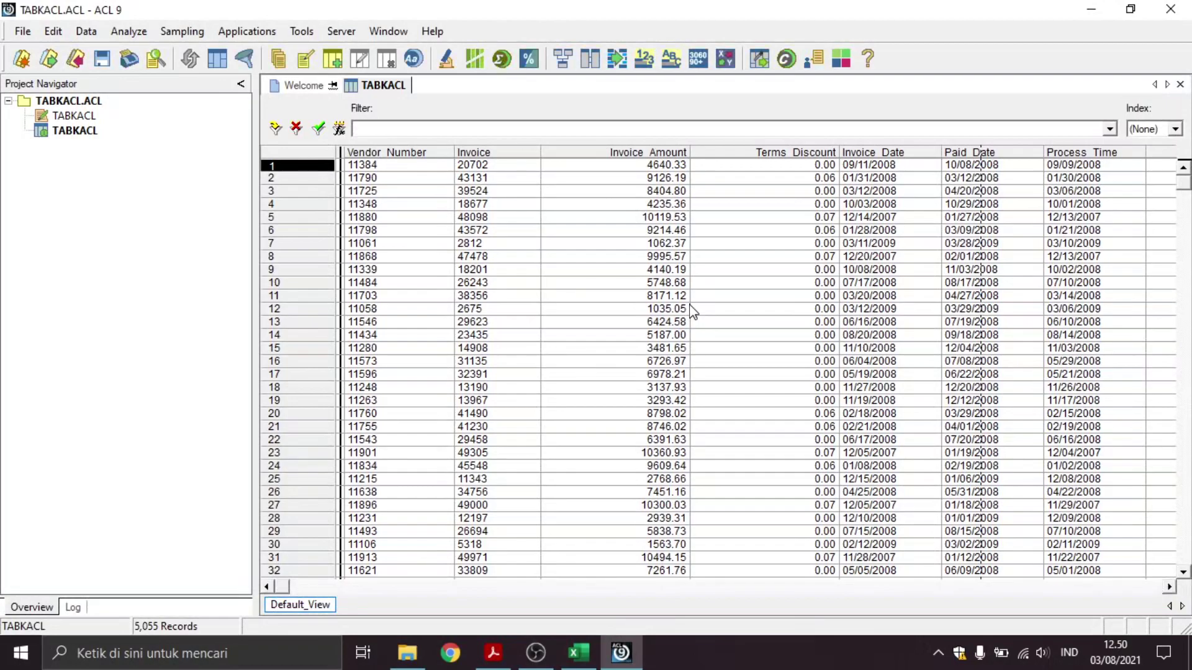
drag(280, 586, 248, 546)
mouse_move(1179, 188)
mouse_down()
mouse_move(1182, 539)
mouse_move(1182, 170)
mouse_up()
Check the test list in the Excel workbook, then return to ACL and run Verify on all fields of the TABKACL table
click(579, 653)
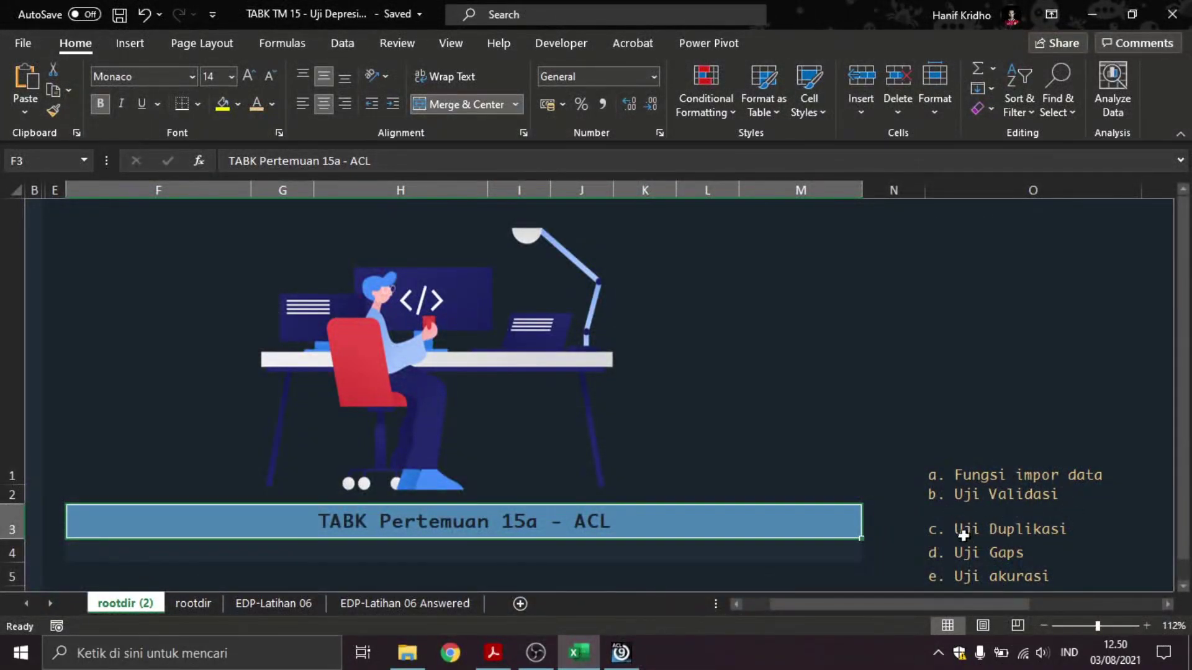
click(613, 666)
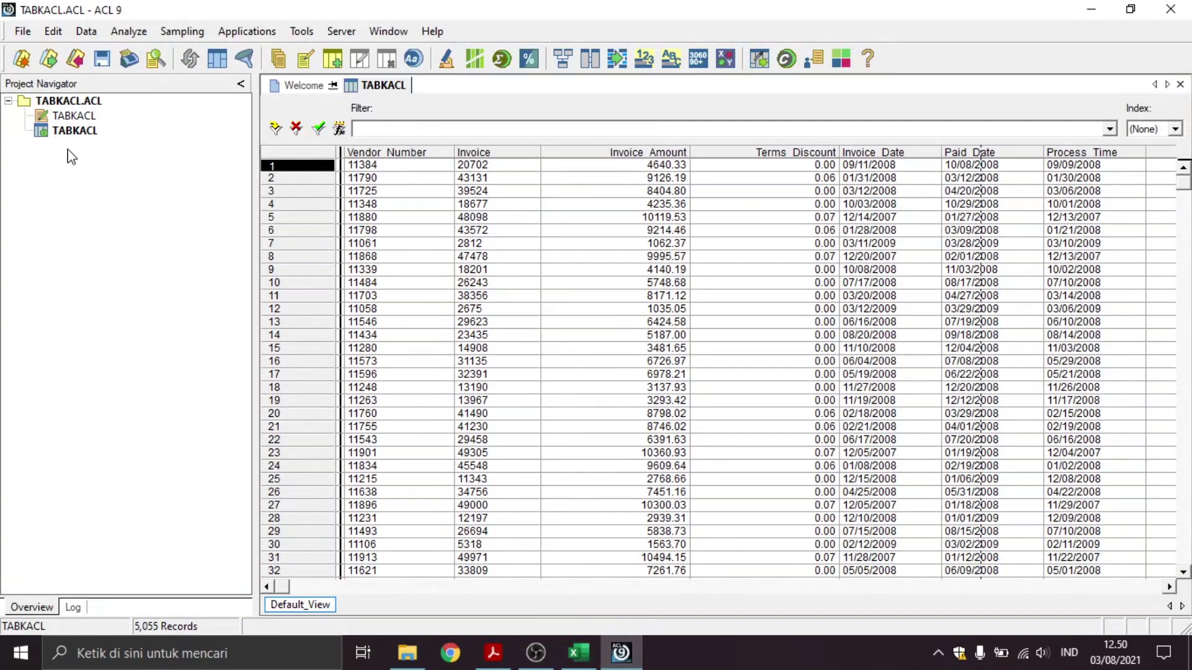
click(74, 132)
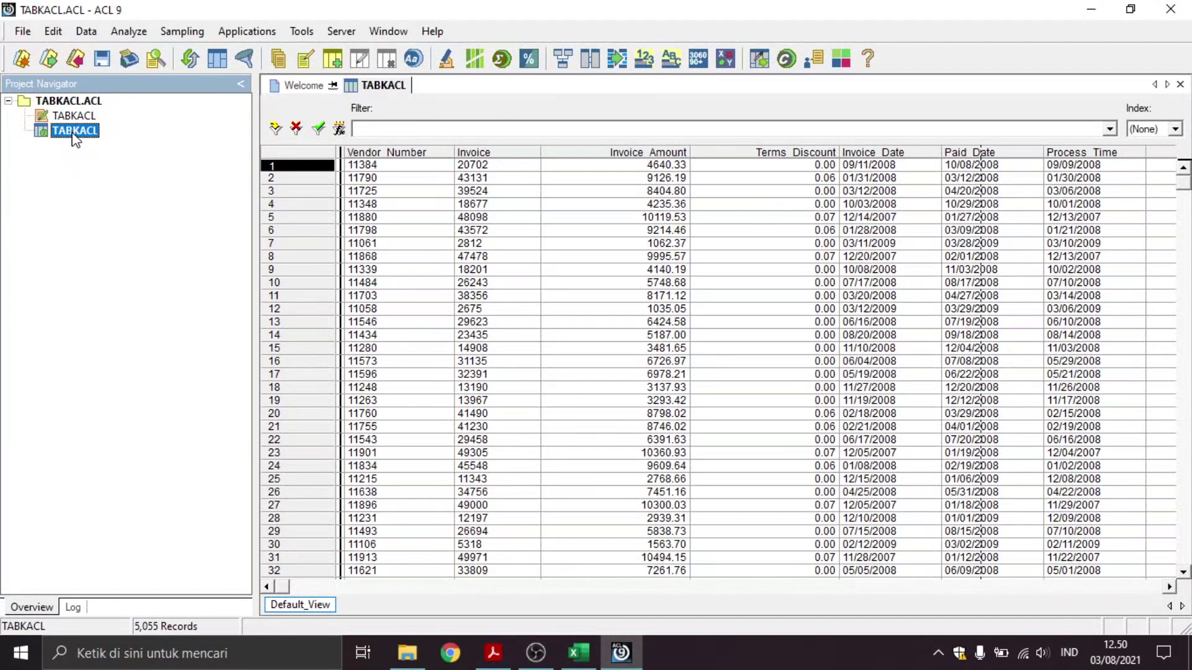
click(85, 32)
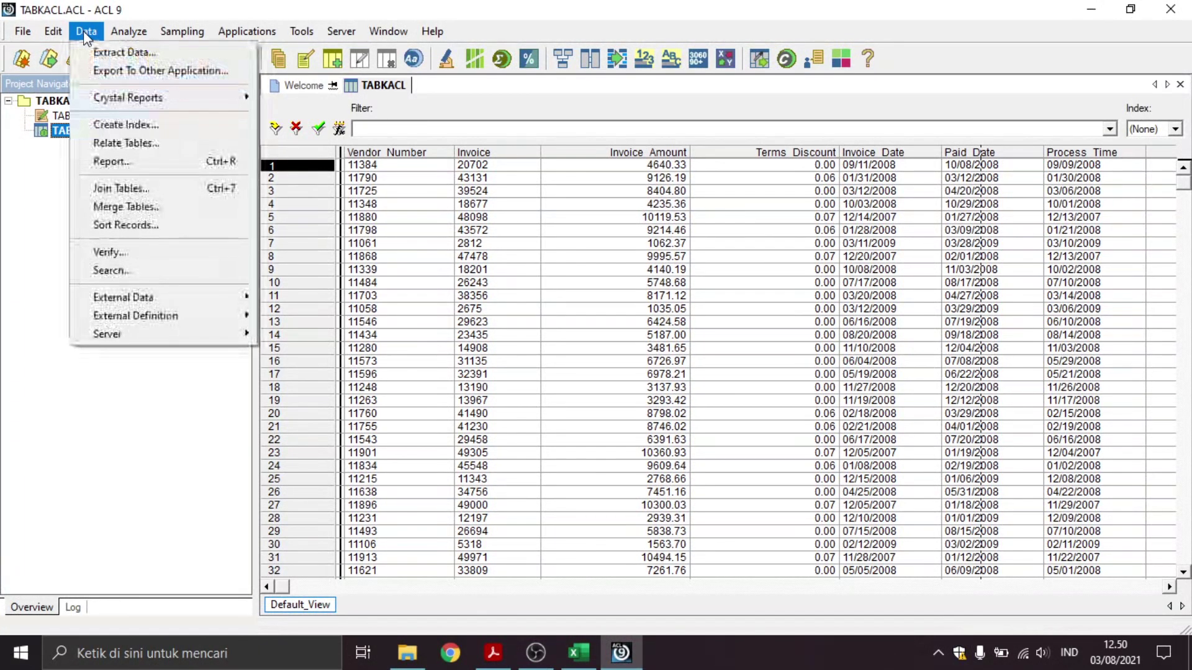
click(107, 252)
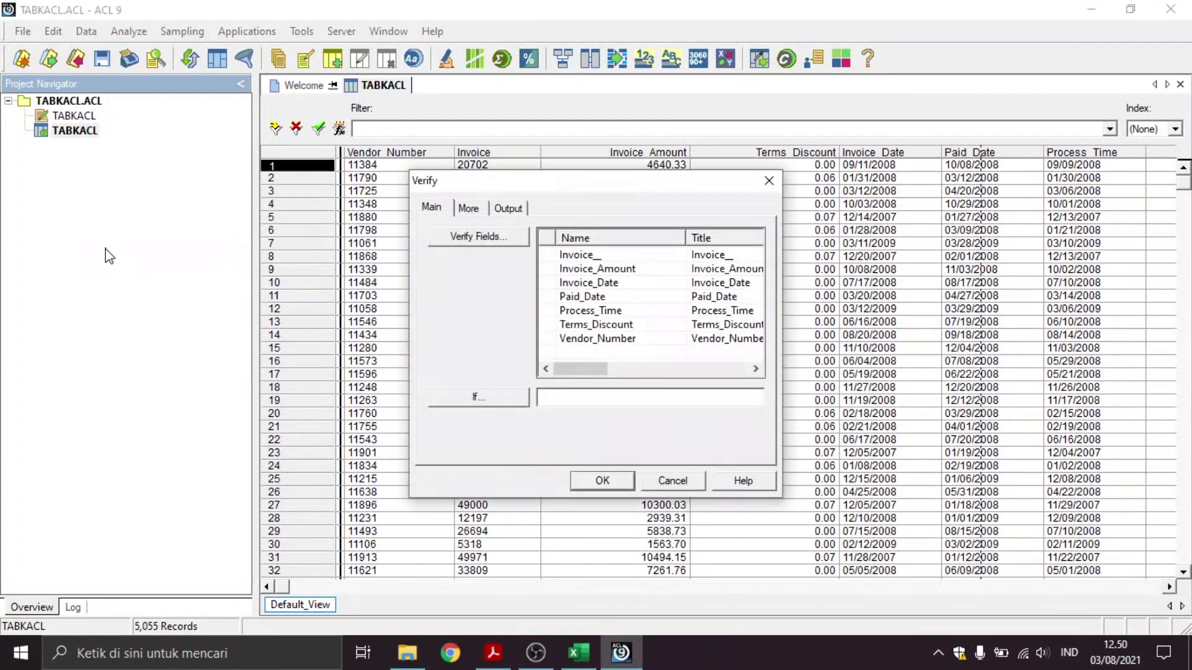
click(487, 238)
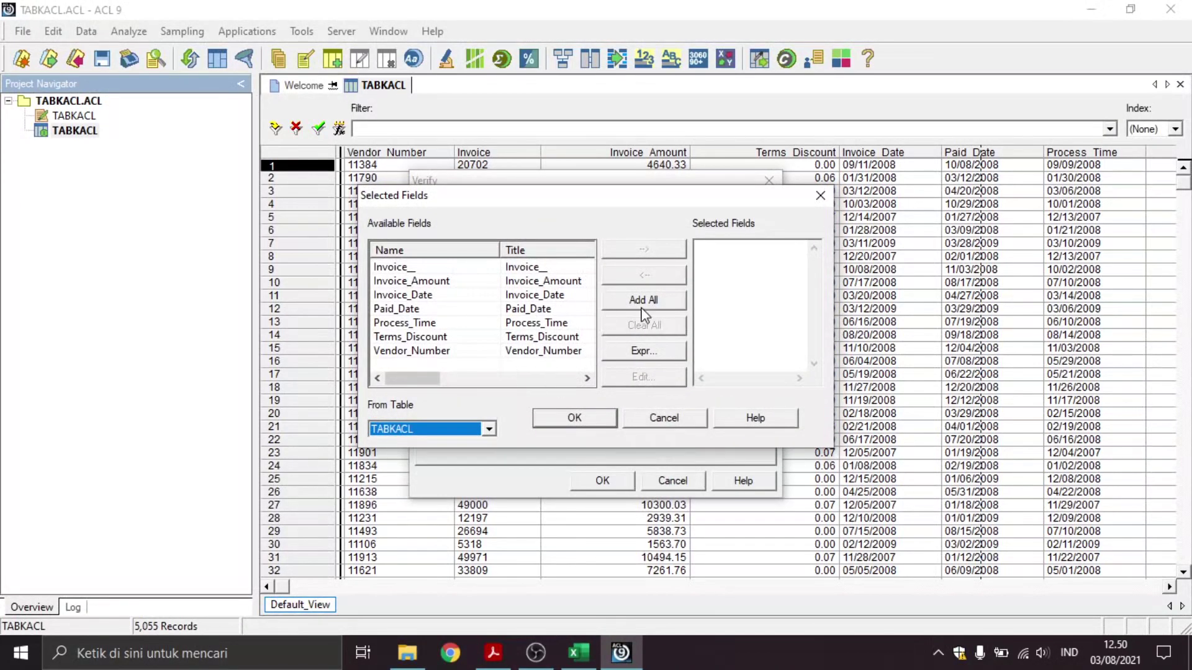
click(656, 303)
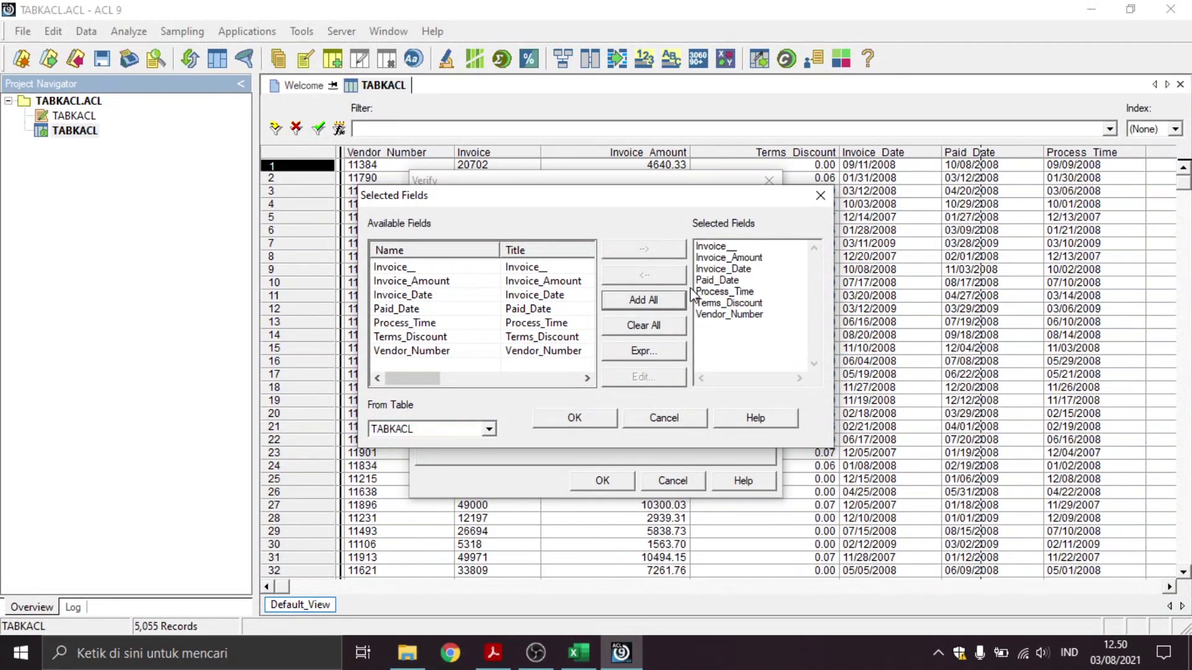
click(581, 424)
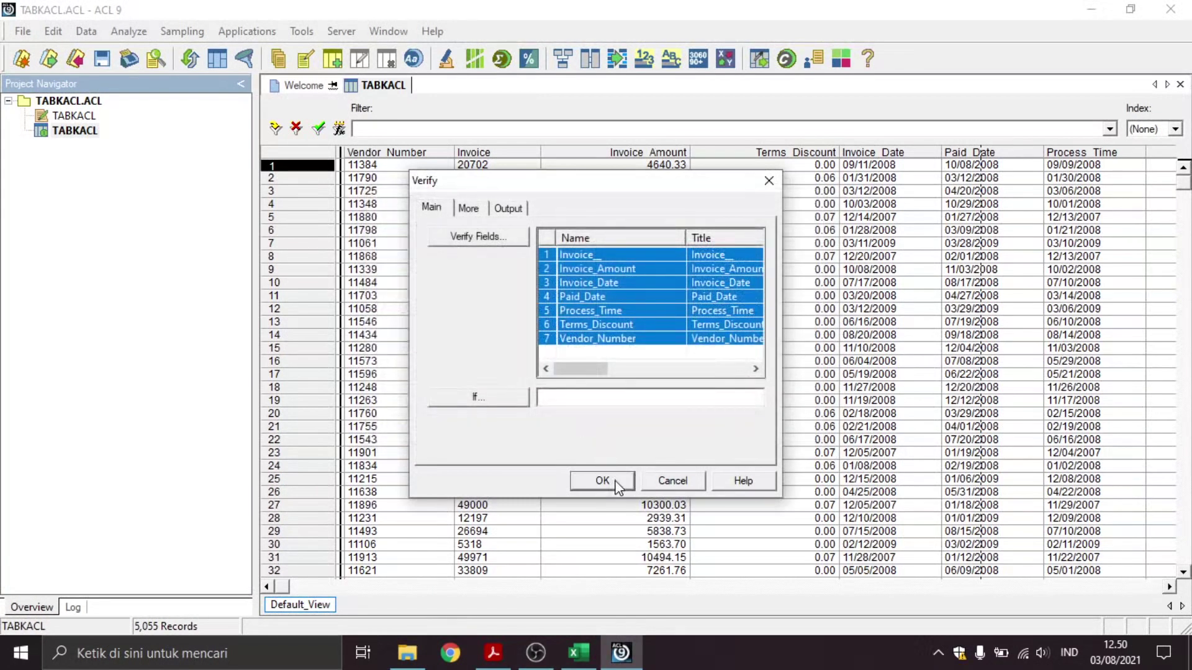
click(602, 481)
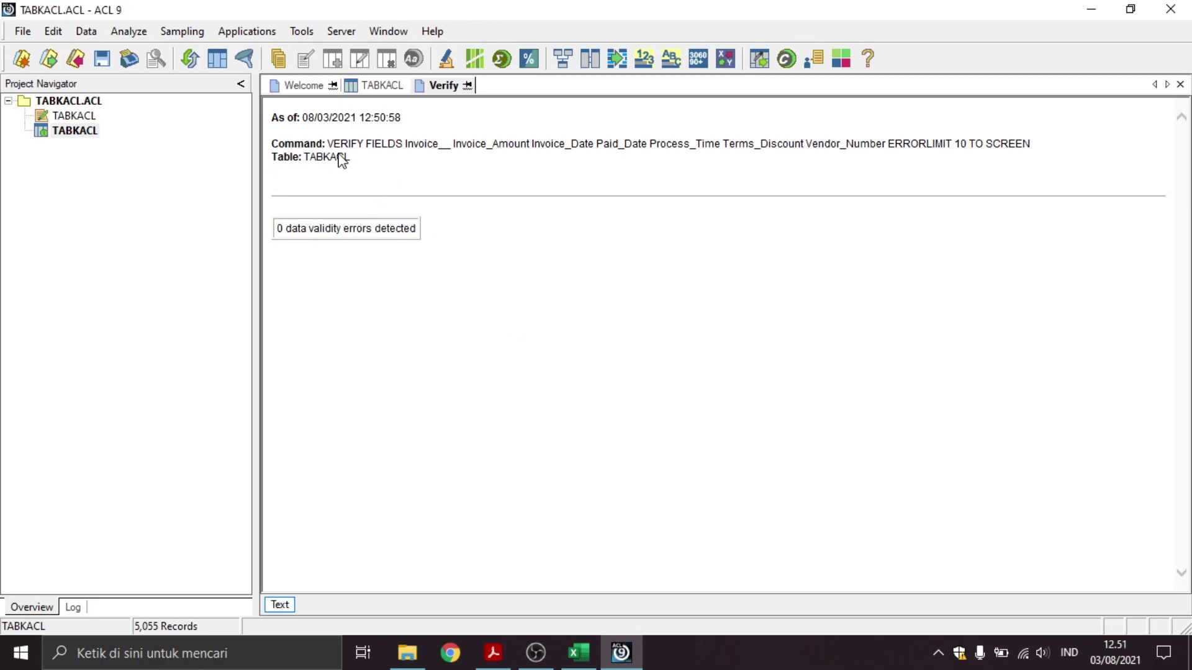
drag(353, 164, 258, 146)
click(402, 176)
Check the list of audit tests in the Excel workbook, then return to the ACL project
click(579, 653)
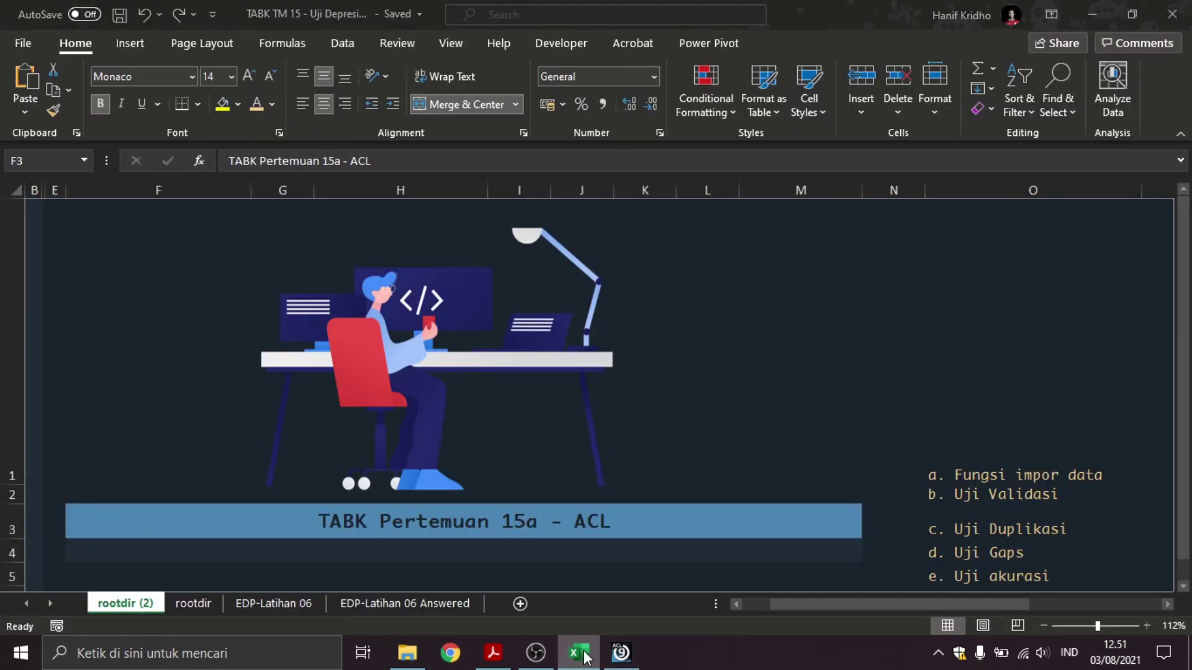
click(583, 655)
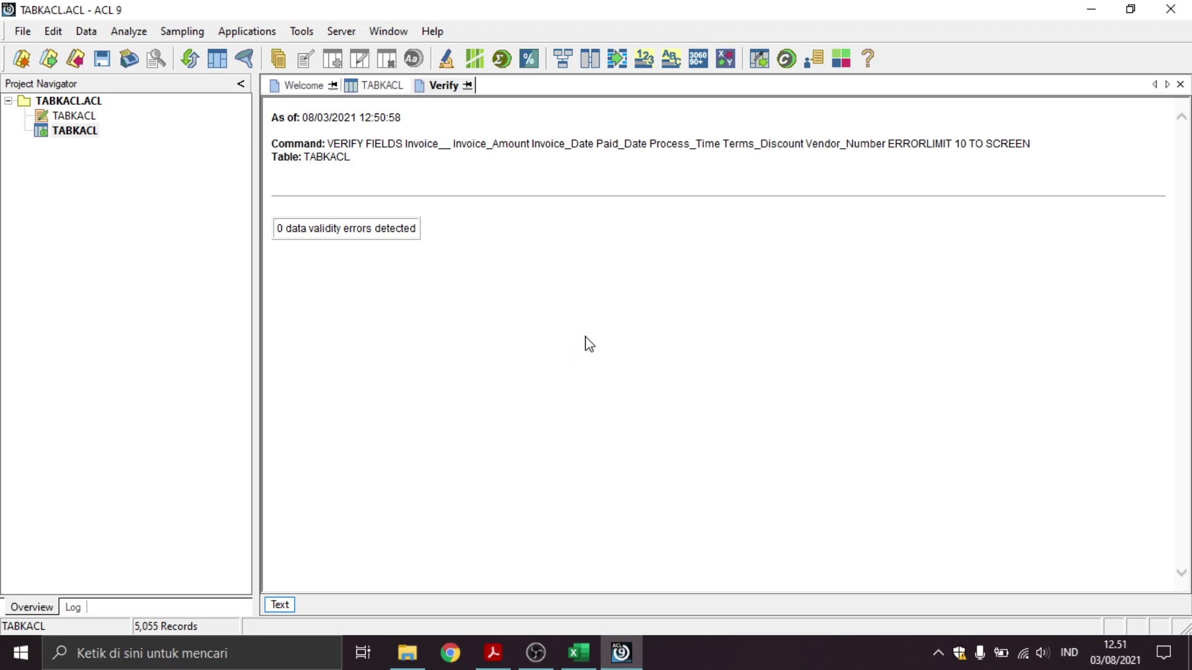
click(82, 130)
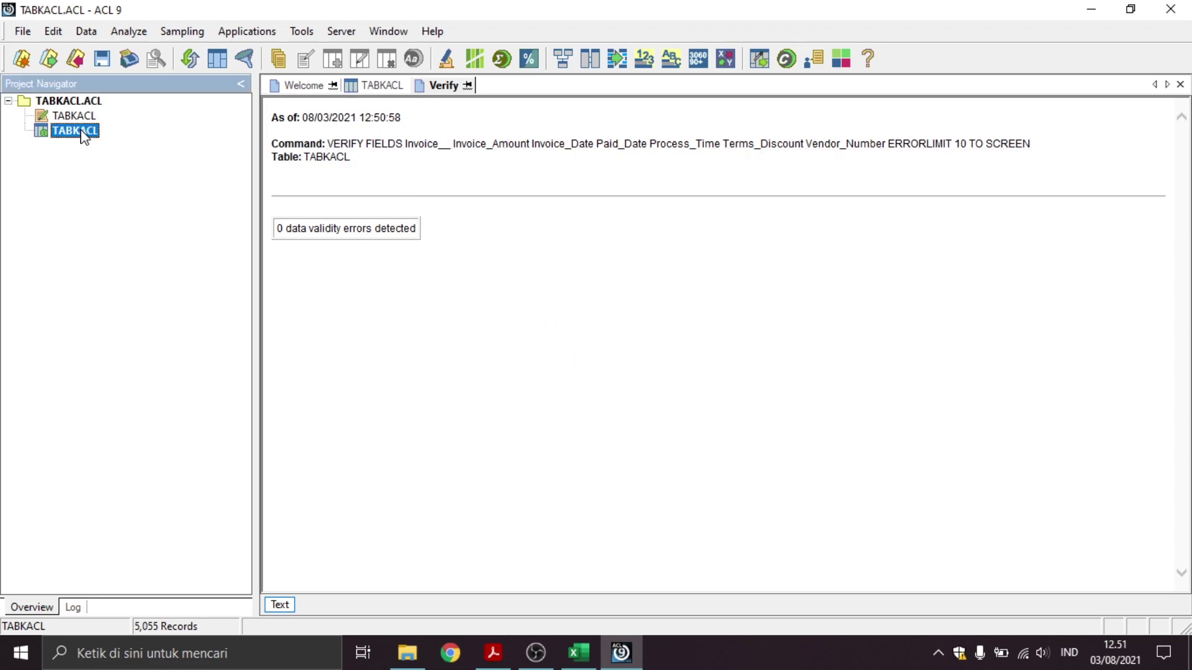
click(111, 159)
Start defining a table from external disk data and open the dariedp02 CSV file from the TM 15 ACL folder
click(87, 31)
mouse_move(124, 301)
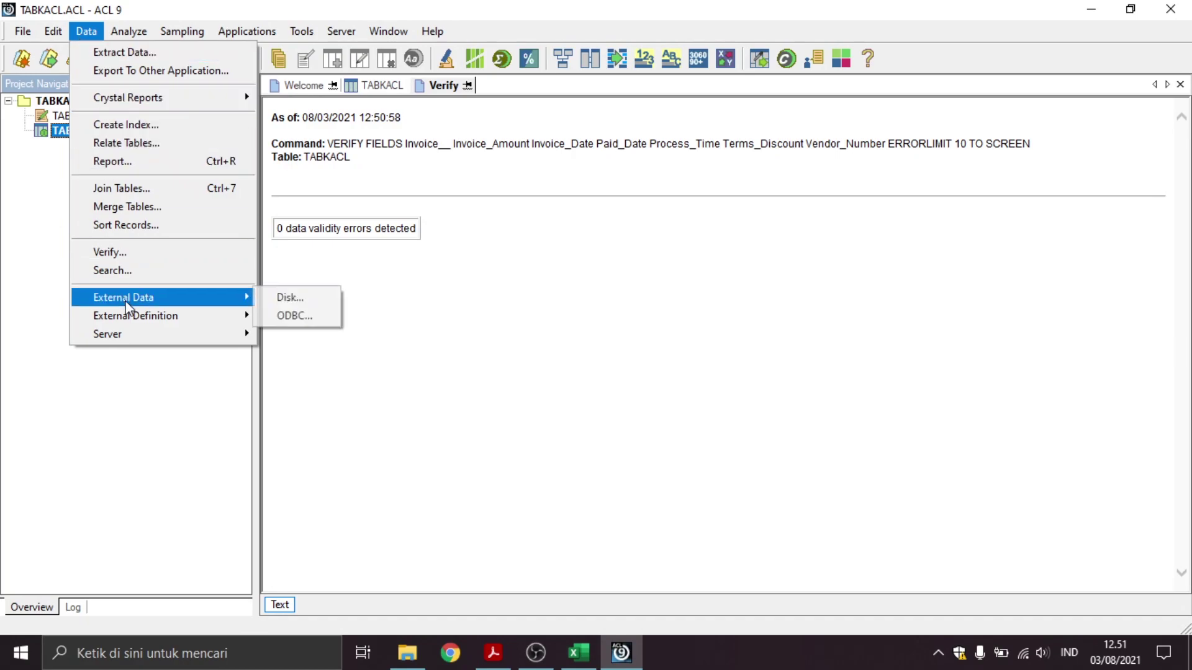
click(294, 299)
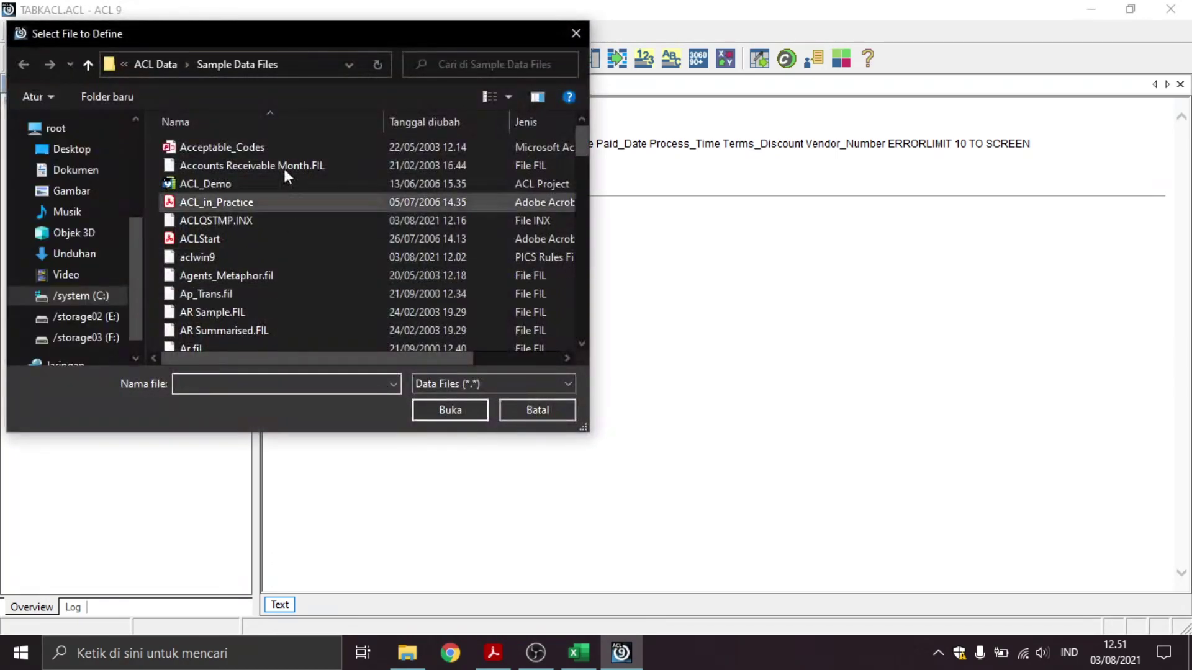
scroll(74, 162, up, 3)
scroll(78, 183, up, 1)
click(81, 261)
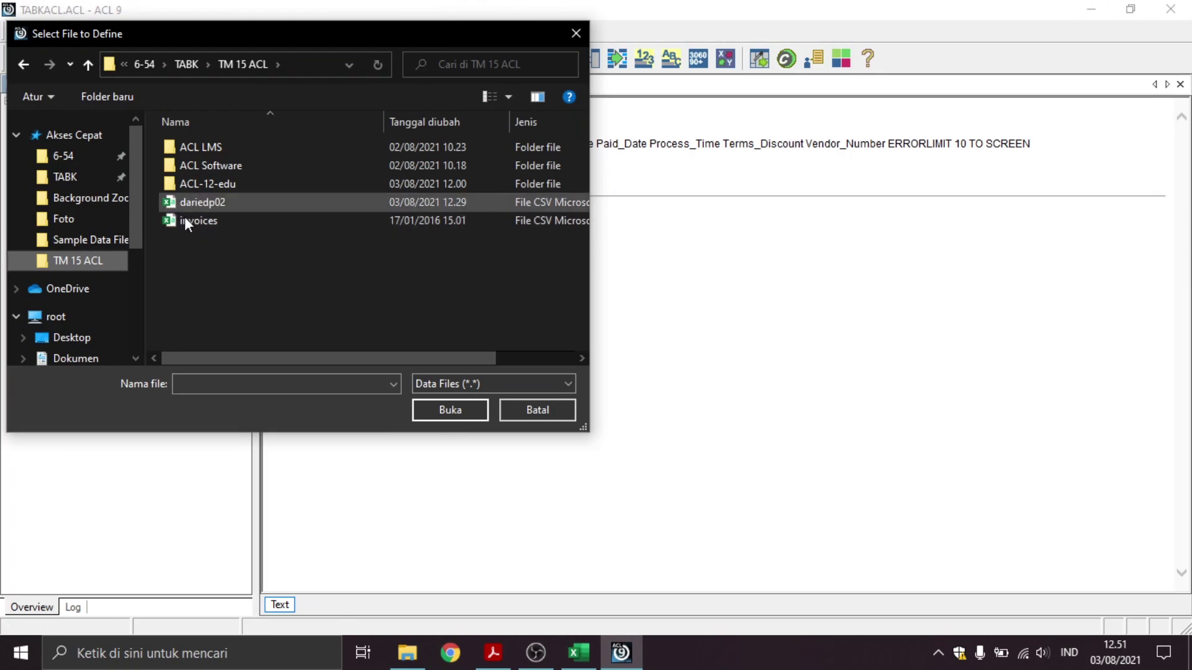
click(201, 202)
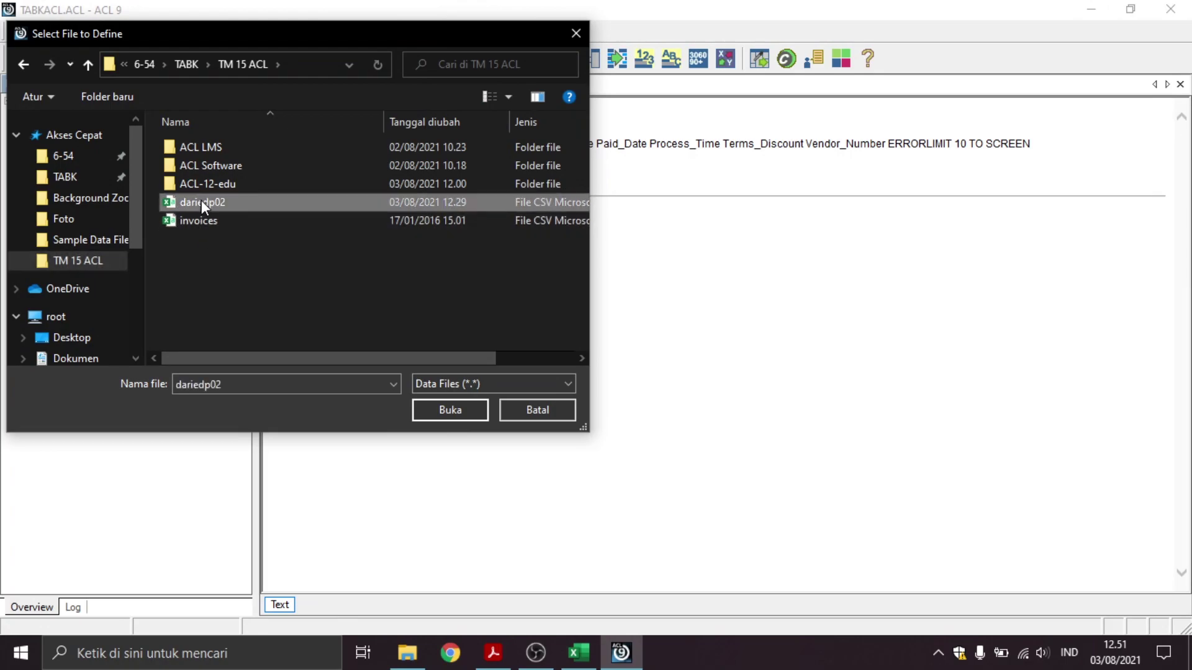
click(477, 411)
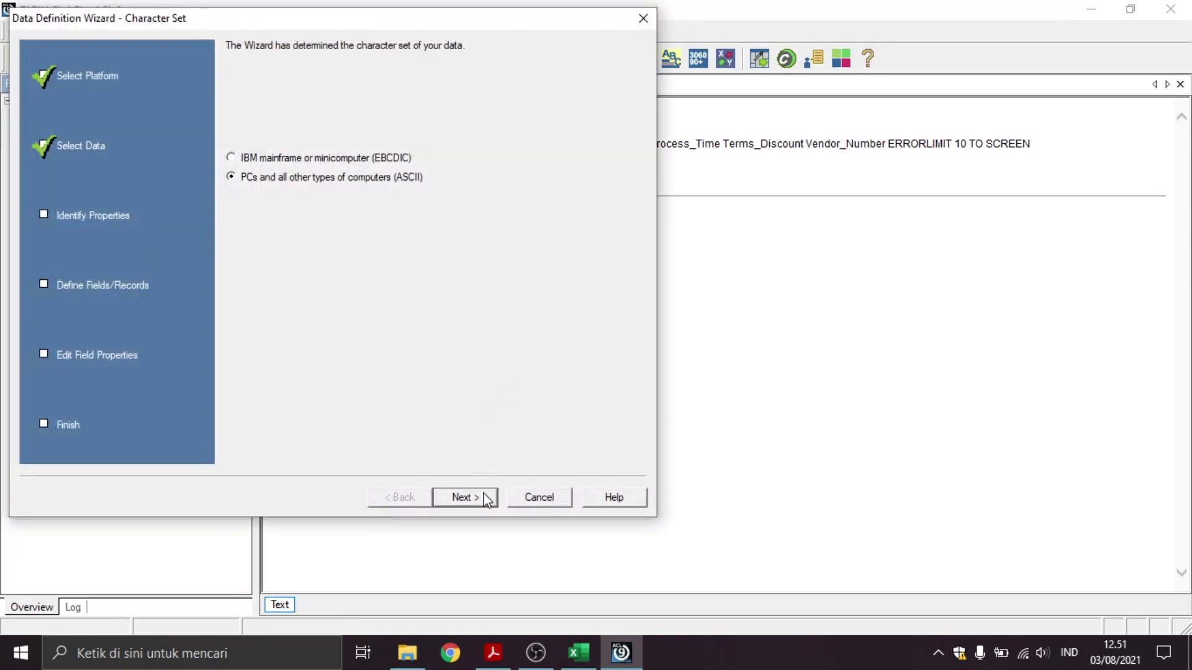
Accept the ASCII, semicolon-delimited text settings with first-row field names and save the data file as EDP02.fil
click(484, 496)
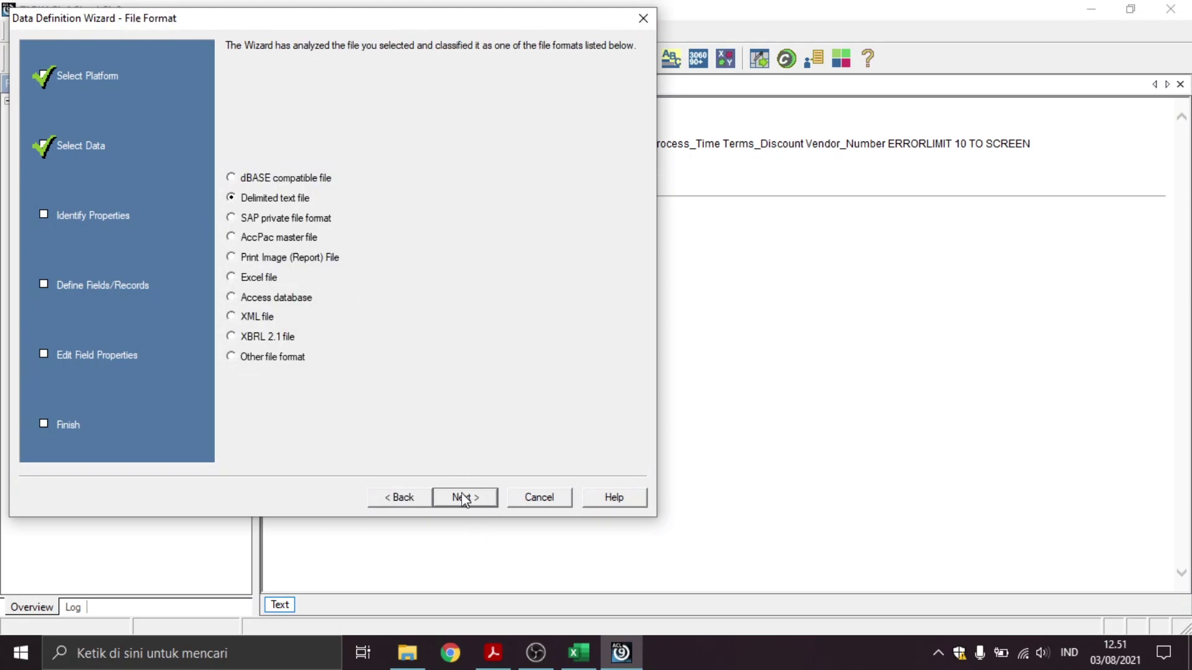
click(463, 498)
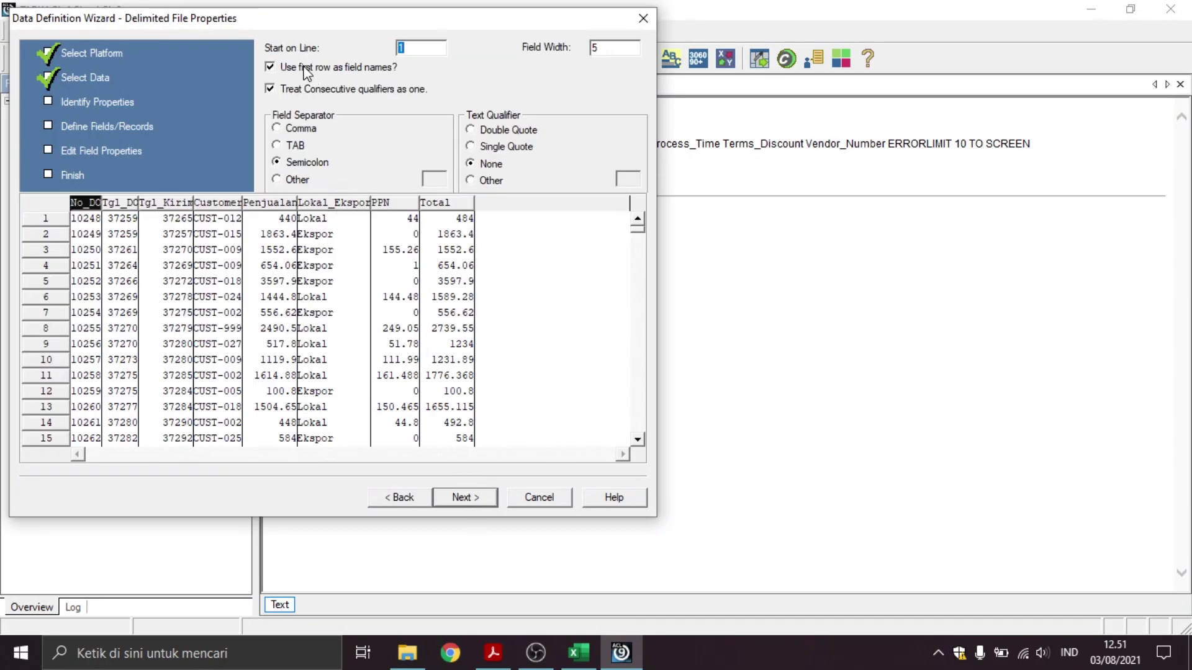
click(480, 502)
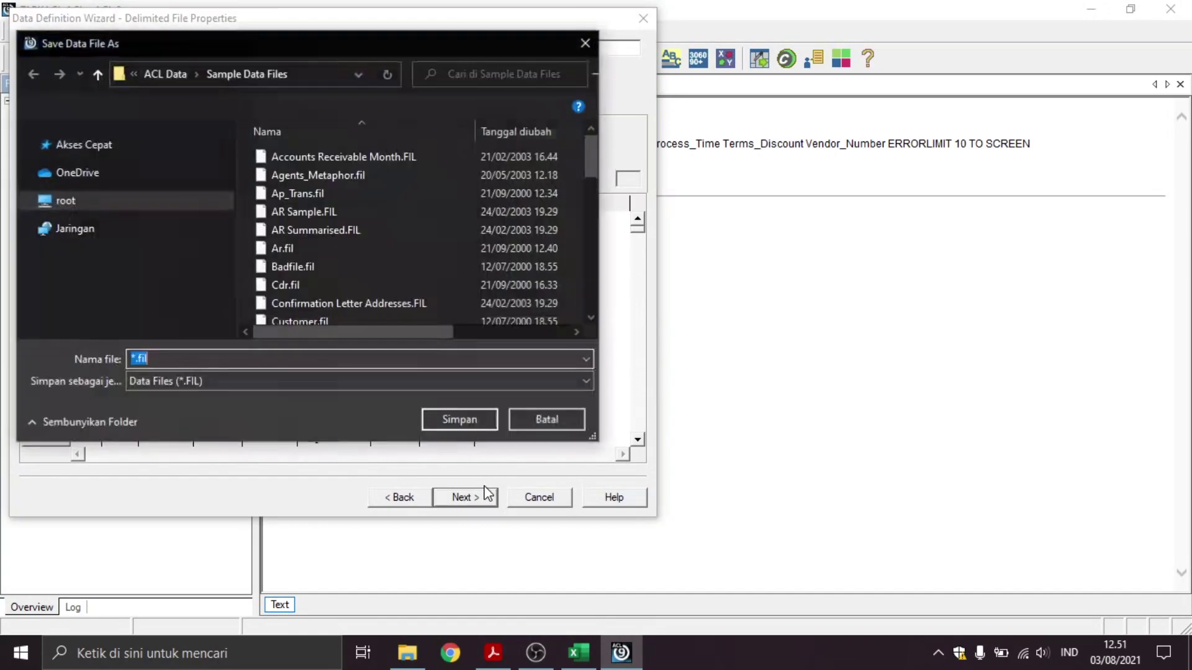
click(133, 354)
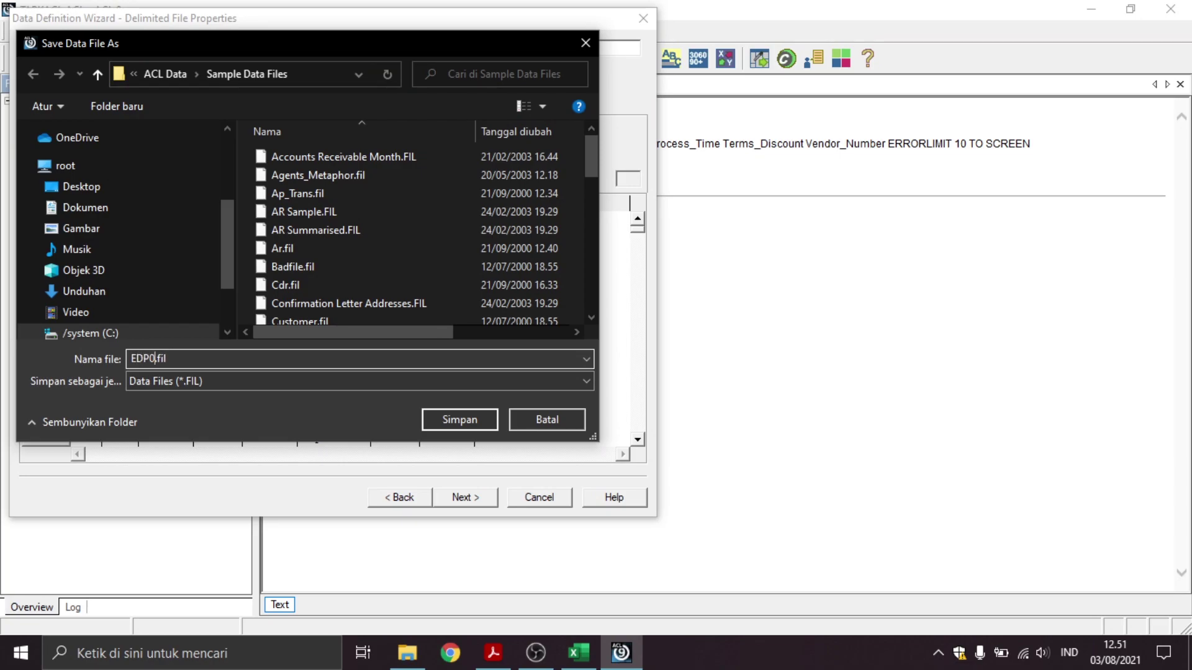
click(459, 420)
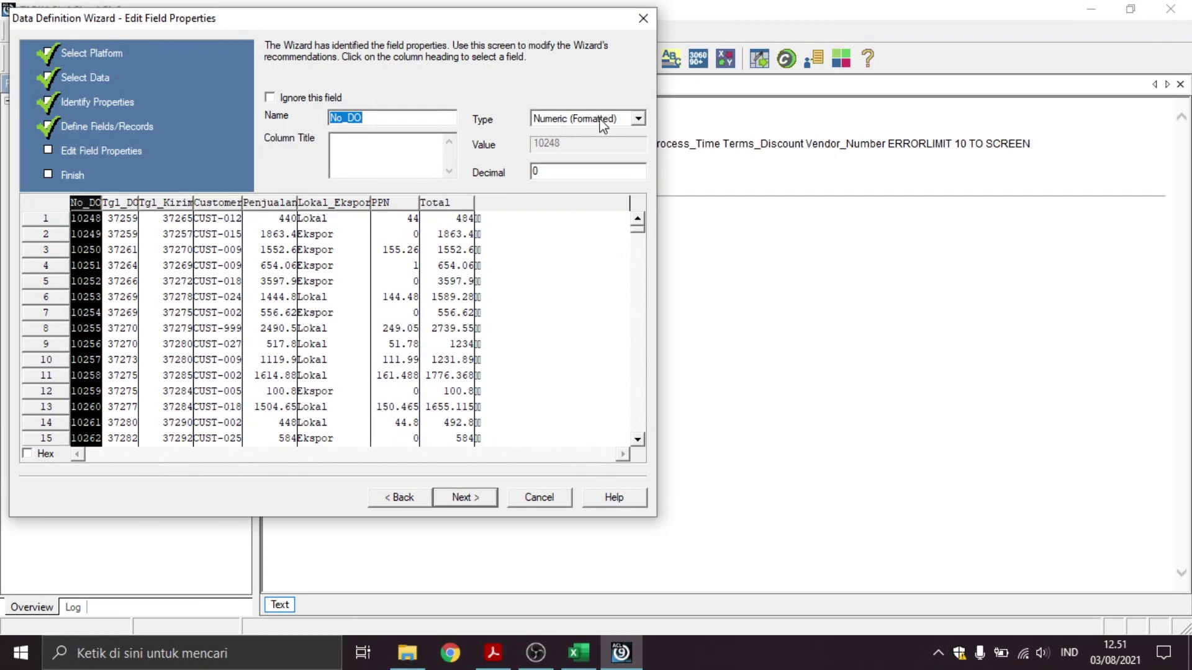
Set the type of the No_DO and Tgl_DO fields to ASCII Text
click(641, 119)
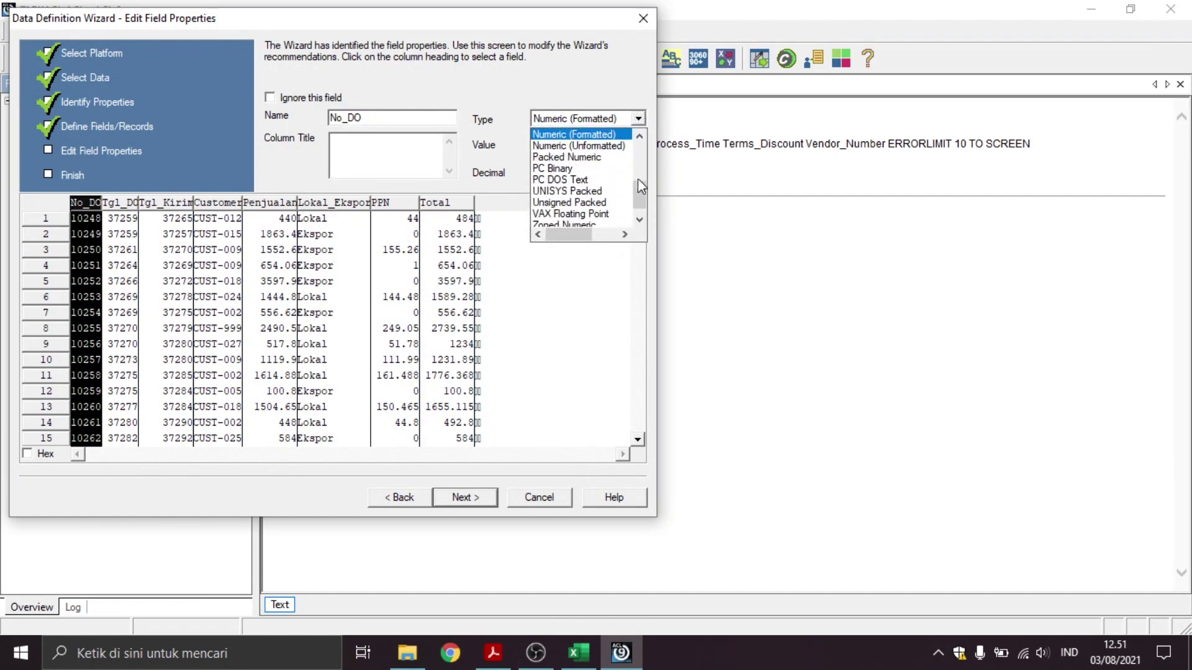
drag(645, 214, 644, 155)
click(580, 157)
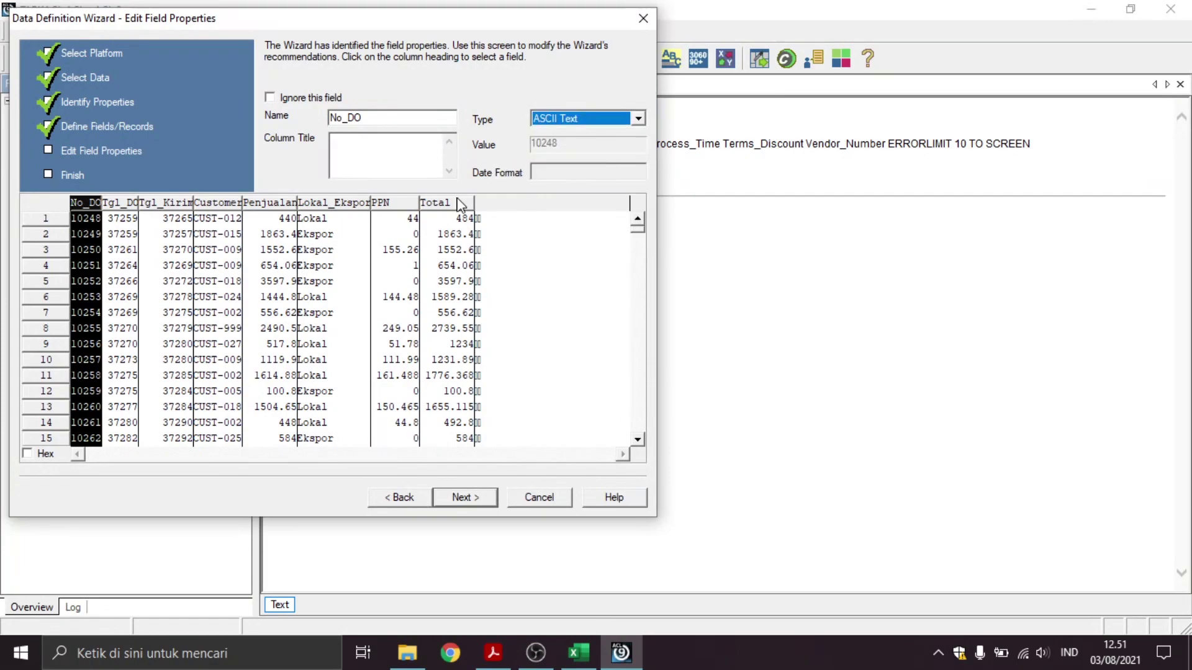
click(129, 210)
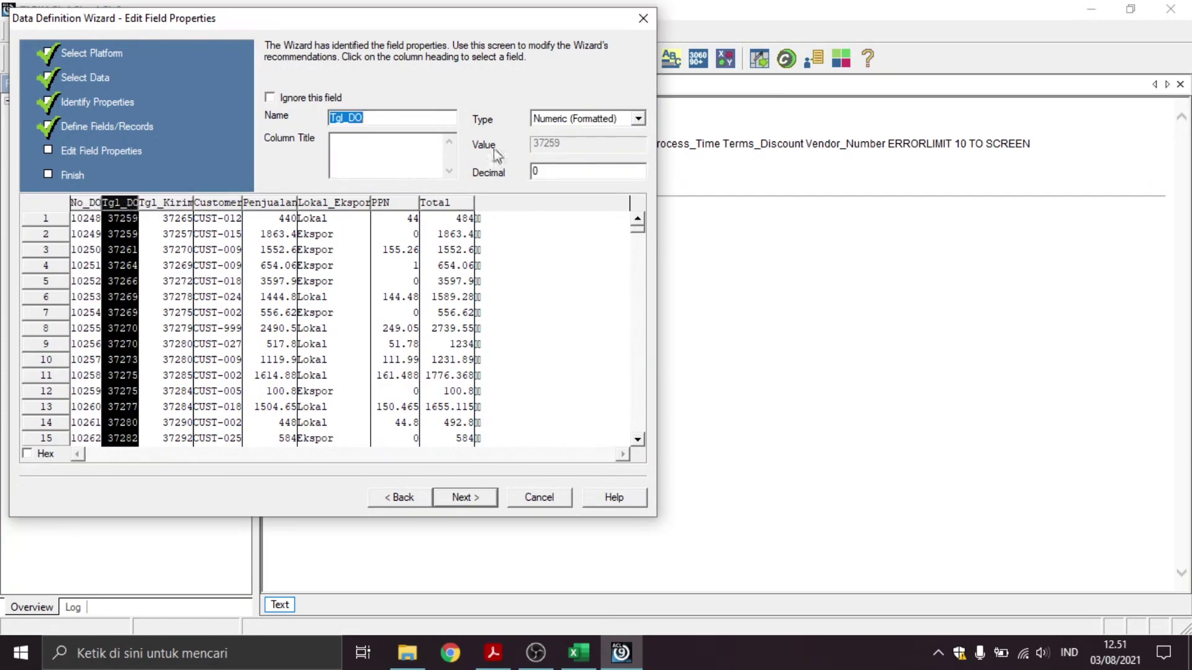
click(638, 119)
scroll(583, 180, up, 5)
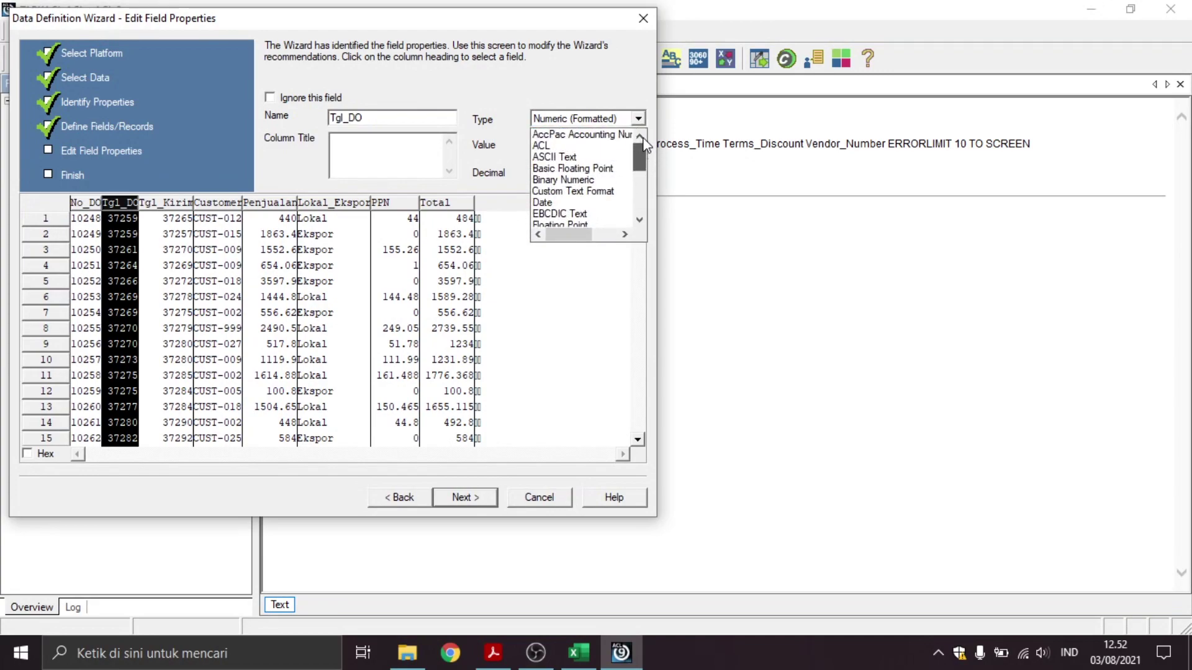
click(593, 158)
Set the type of the Tgl_Kirim field to ASCII Text
click(175, 211)
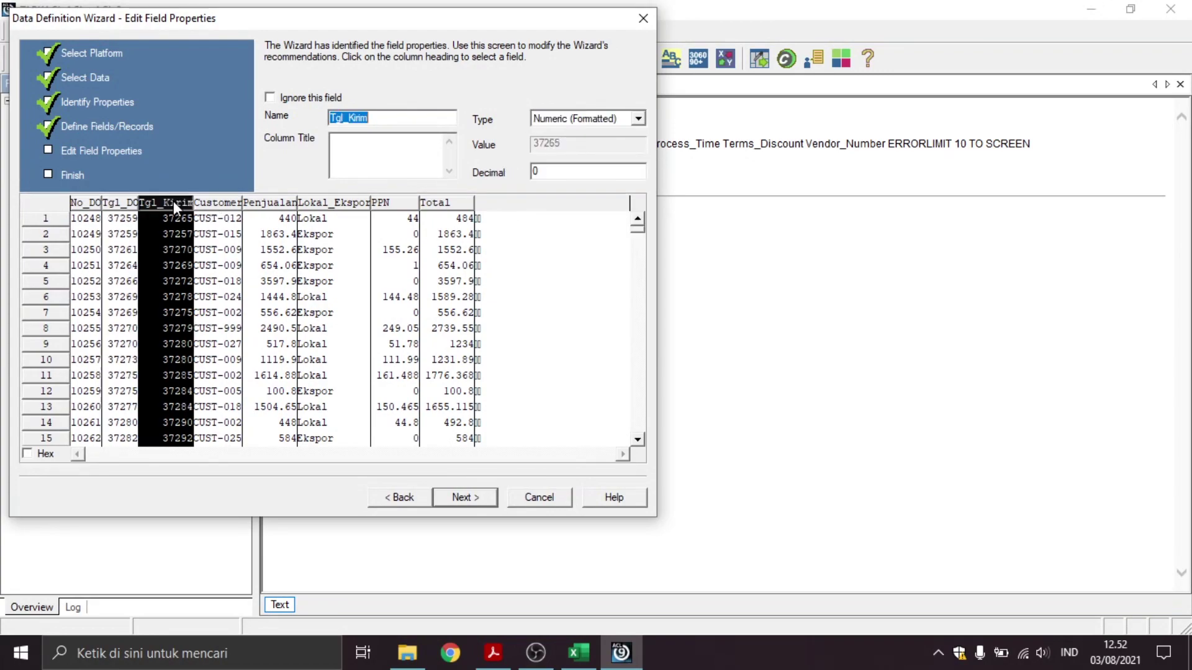
click(638, 119)
scroll(583, 186, up, 5)
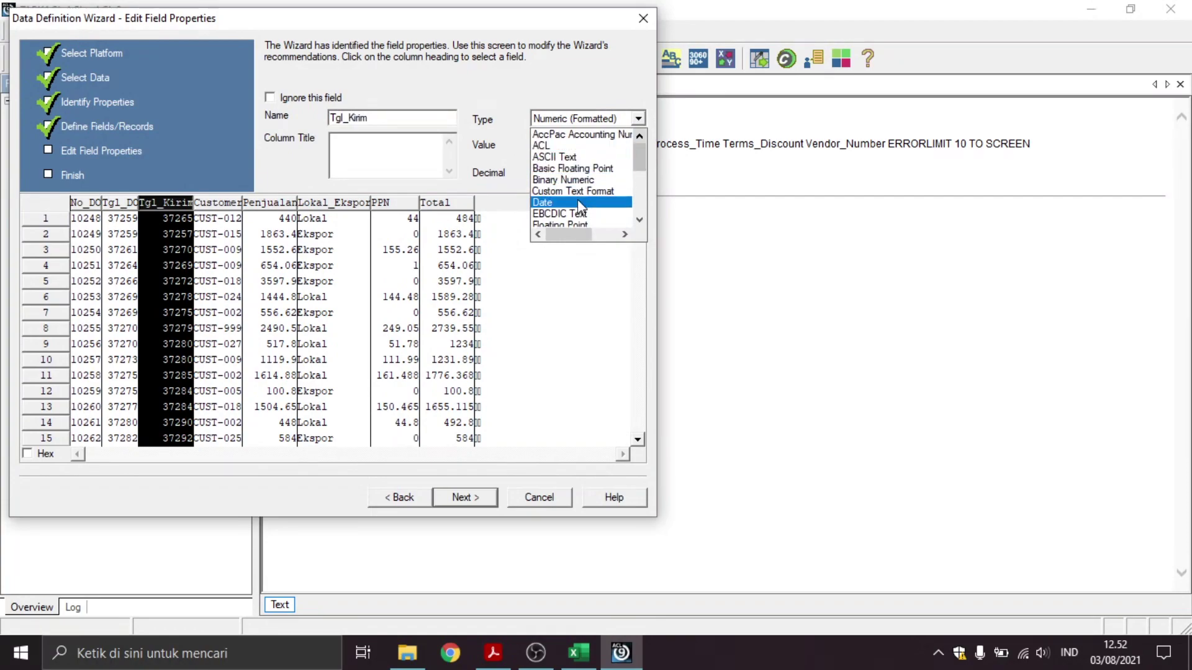
mouse_move(640, 152)
mouse_down()
mouse_move(640, 171)
mouse_move(640, 149)
mouse_up()
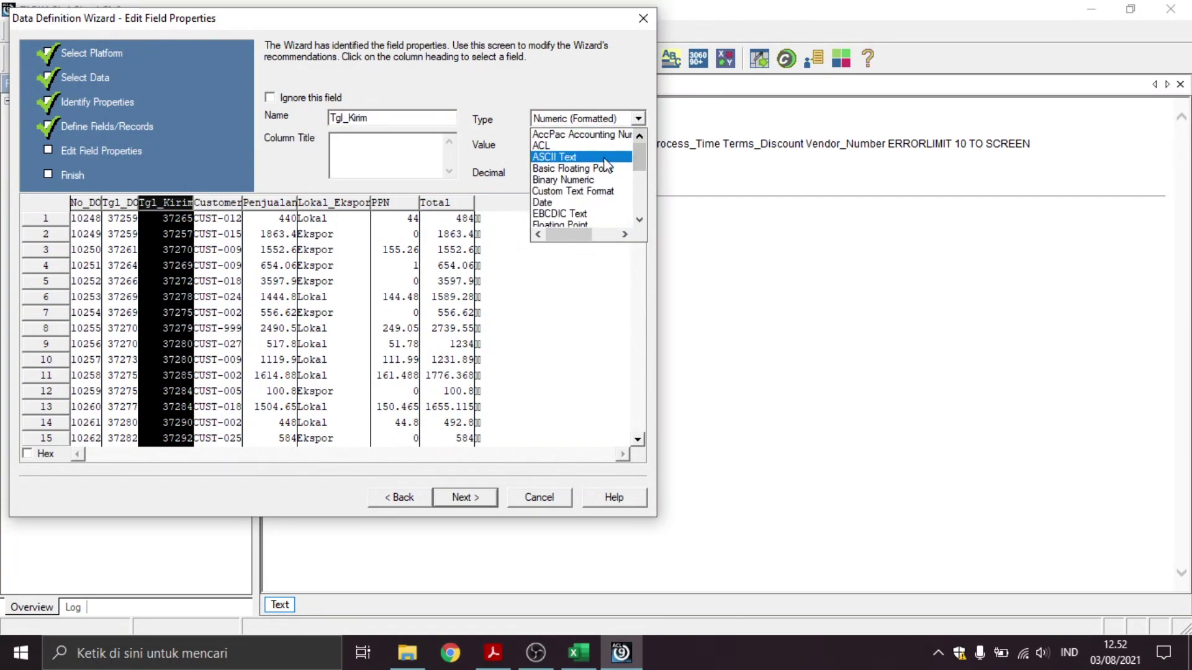
click(604, 159)
Review the types and decimal settings of the Customer, Penjualan, Lokal_Ekspor, PPN and Total fields
click(220, 204)
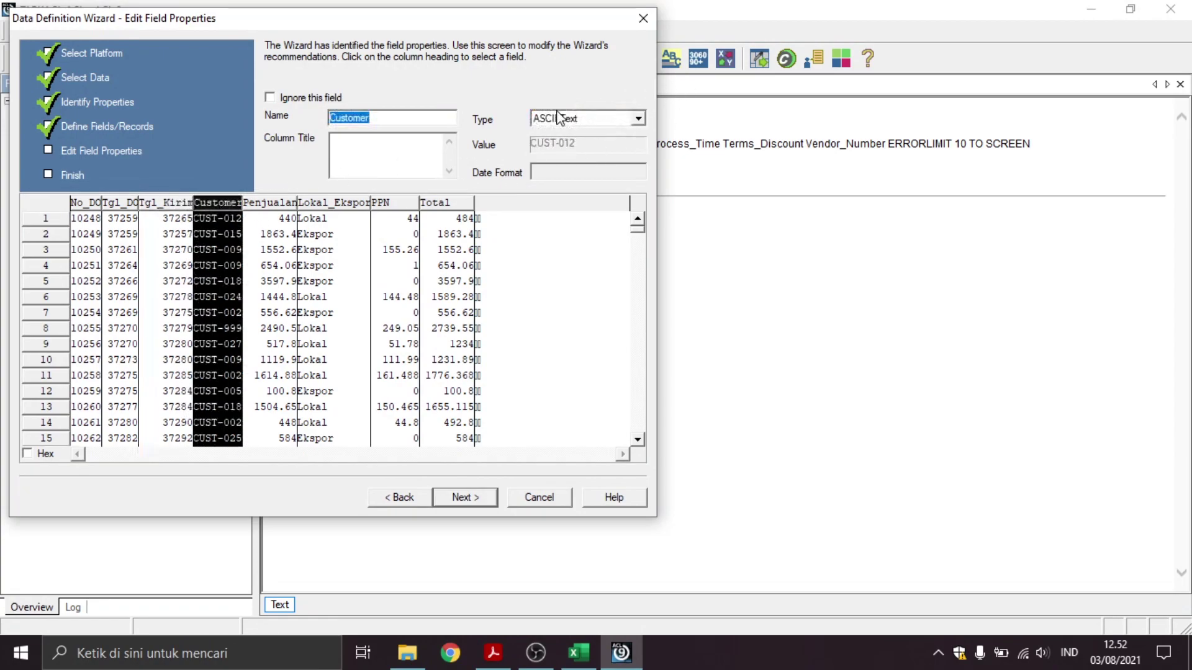
click(283, 213)
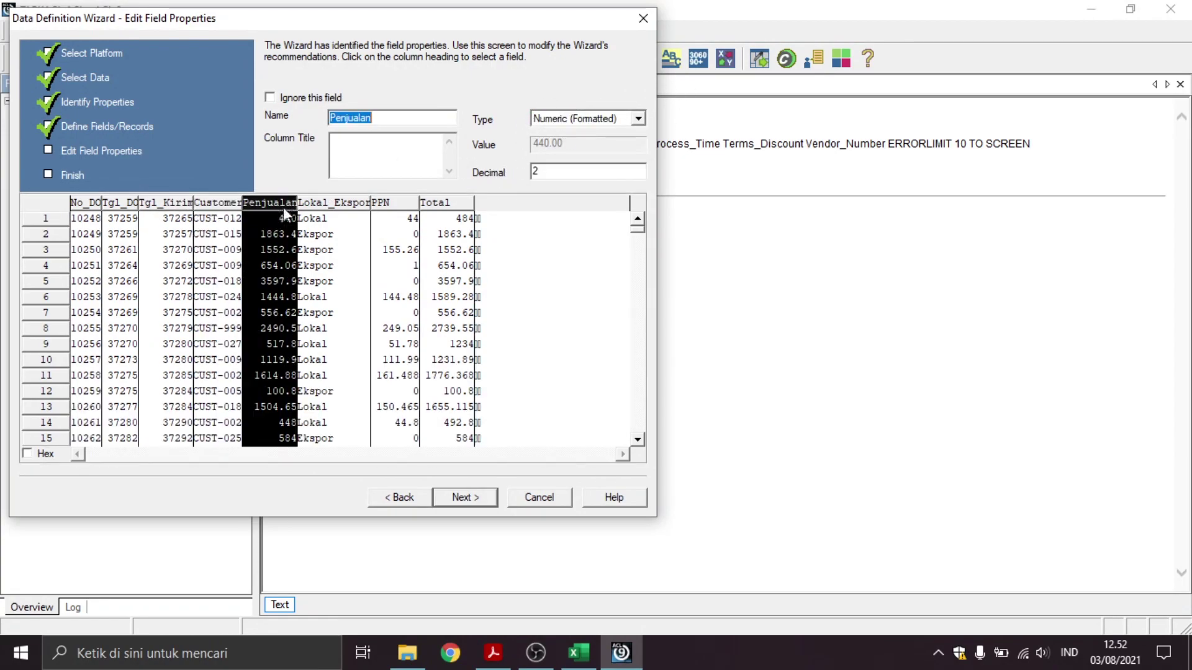
click(627, 119)
click(616, 121)
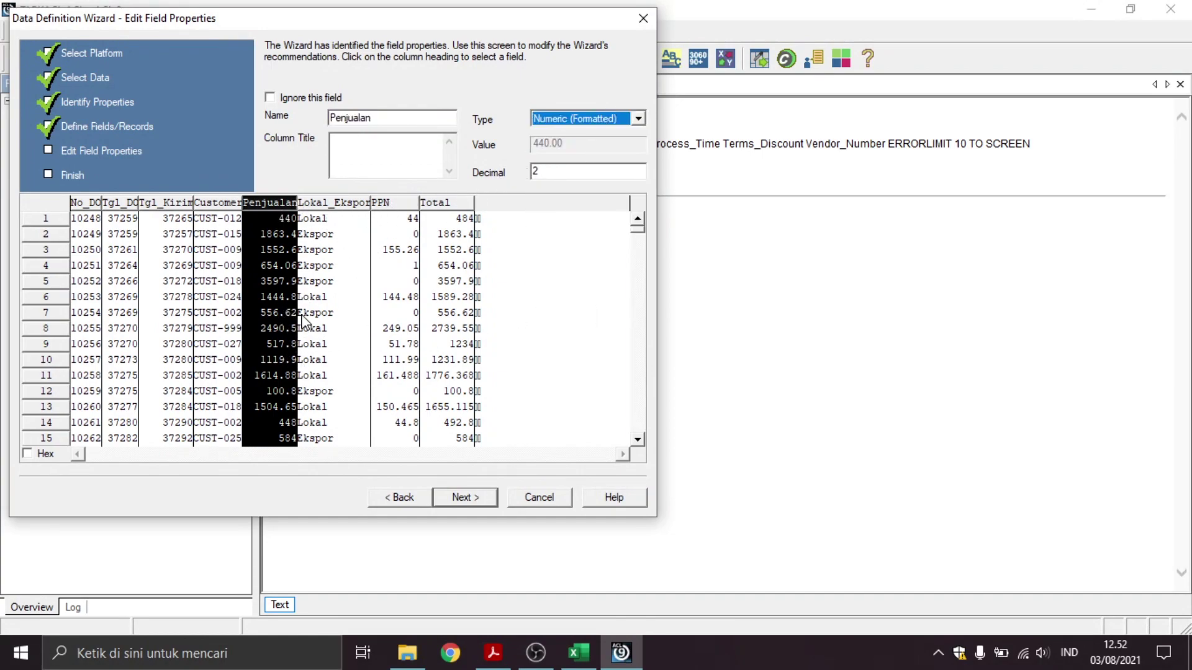
click(362, 203)
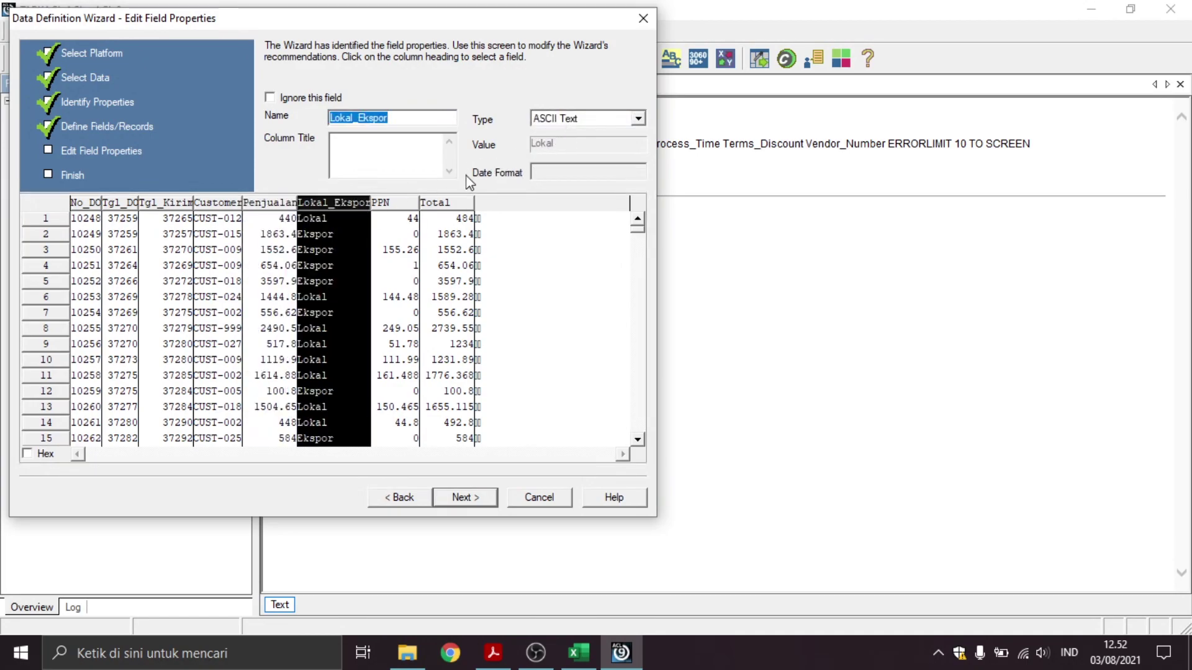
click(401, 204)
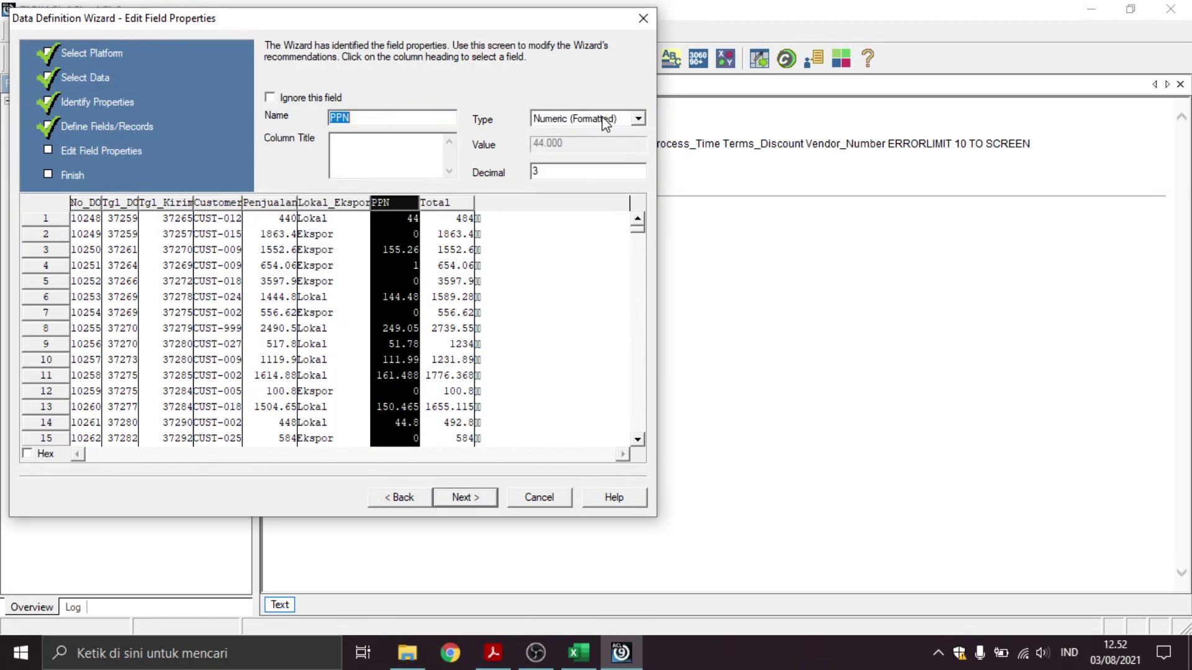
click(562, 172)
click(446, 203)
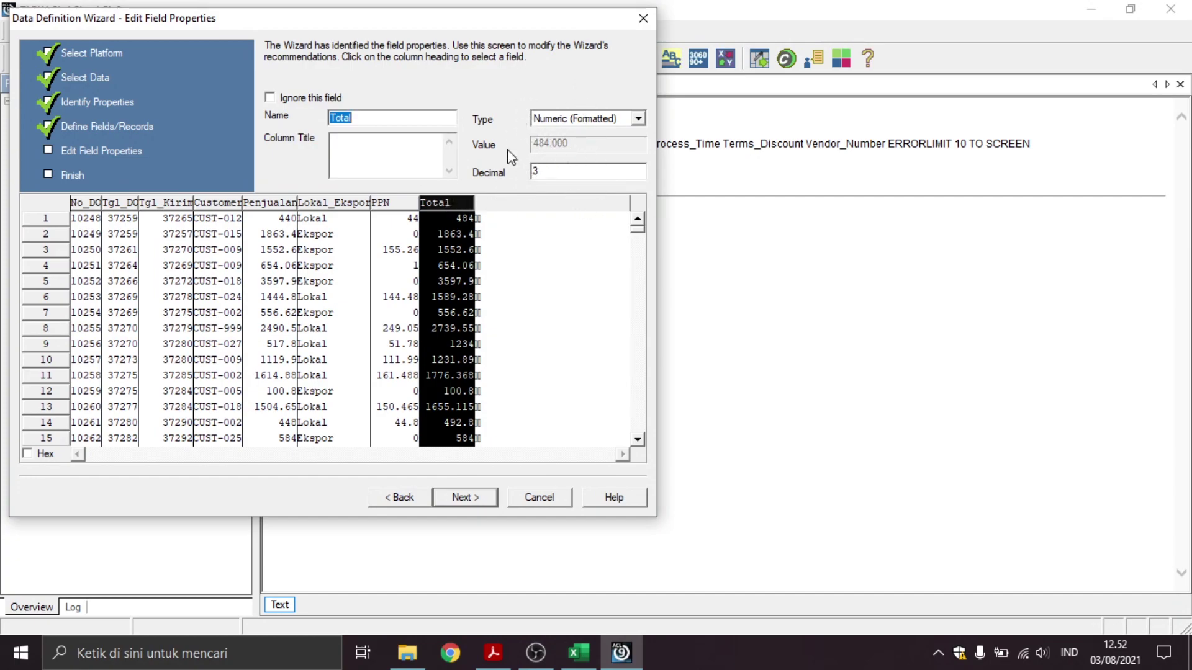
Finish the data definition and save the new table as EDP02
click(486, 496)
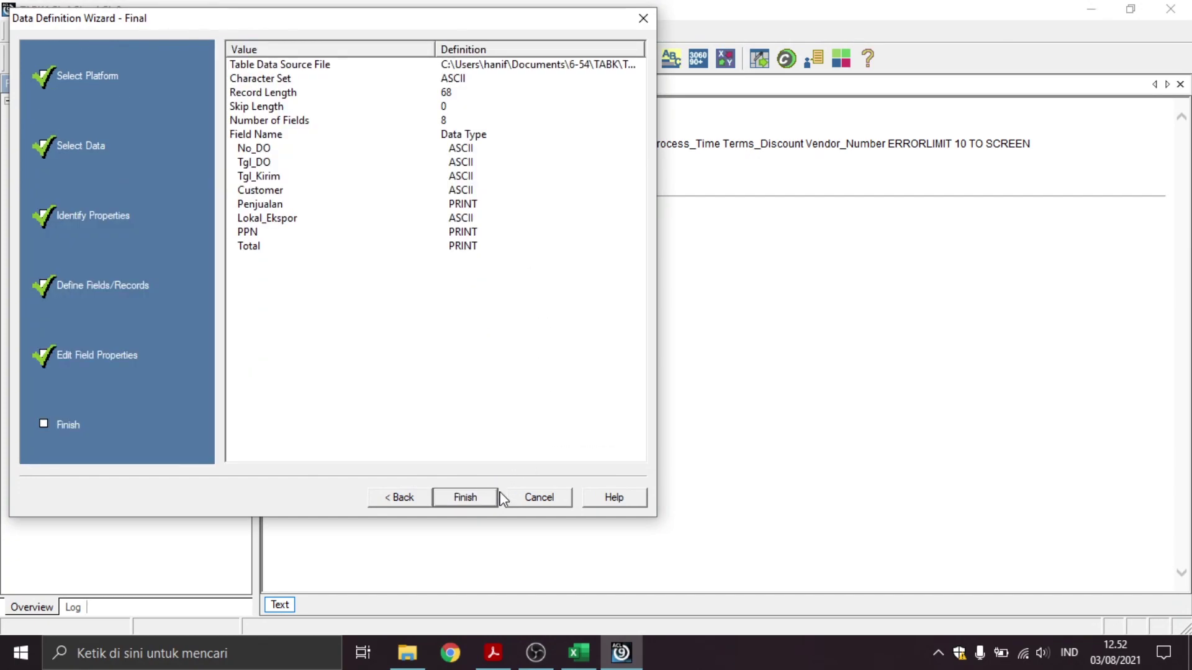
click(473, 502)
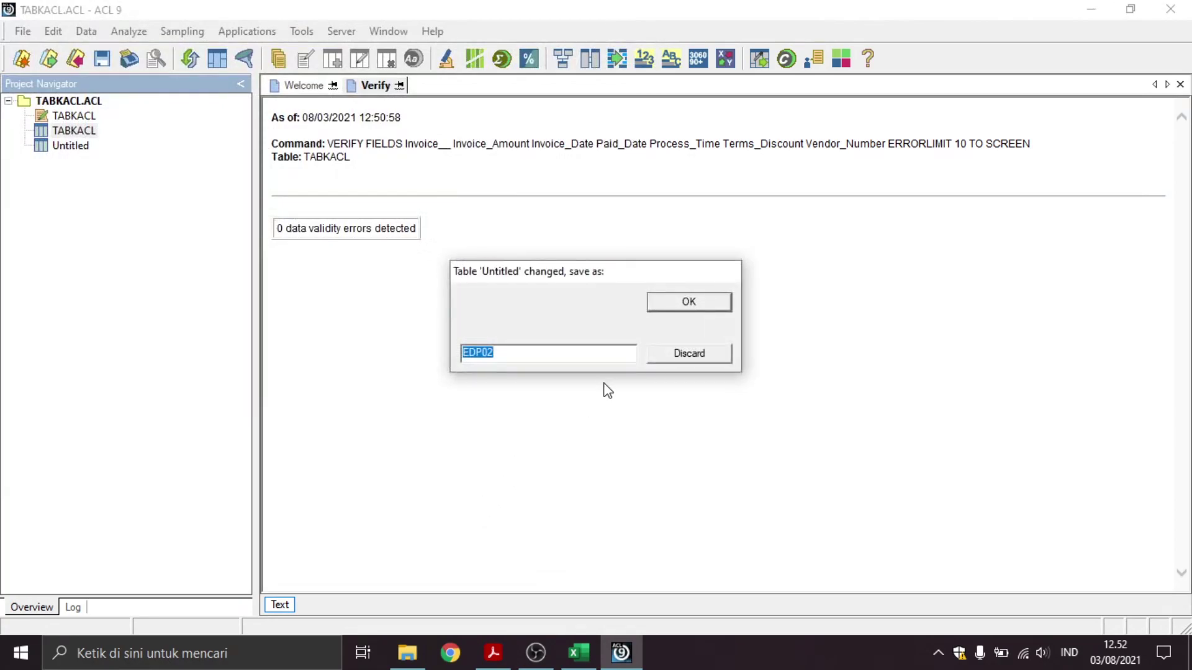
click(677, 304)
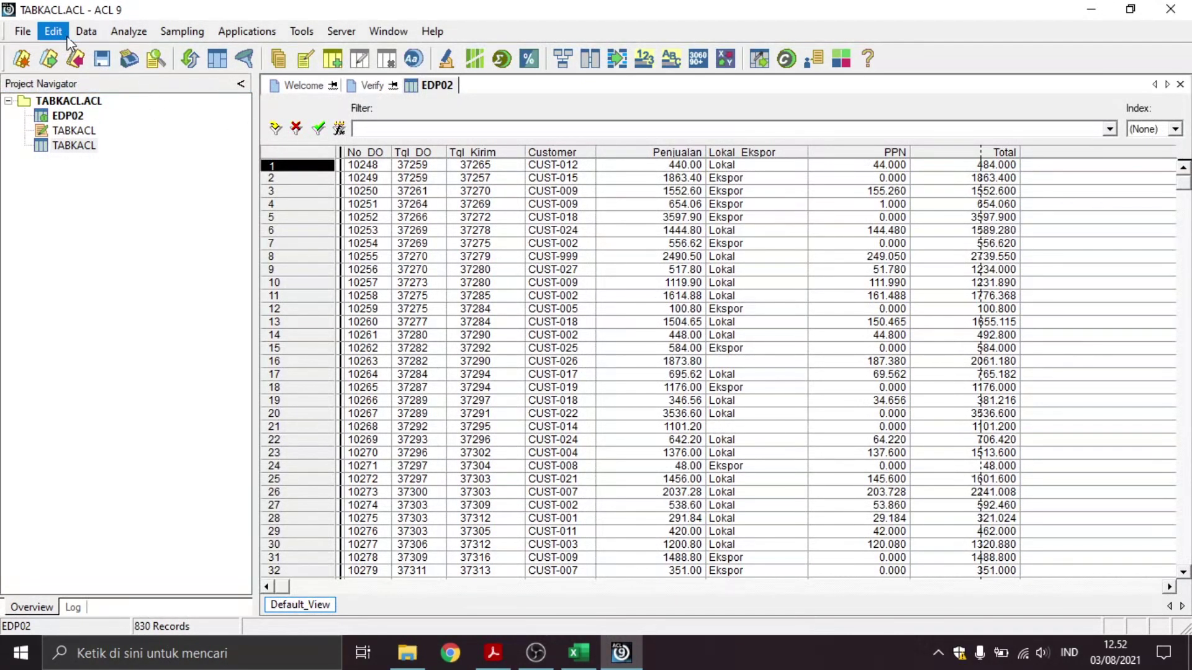
Verify all fields of the EDP02 table for data validity errors and review the result
click(74, 145)
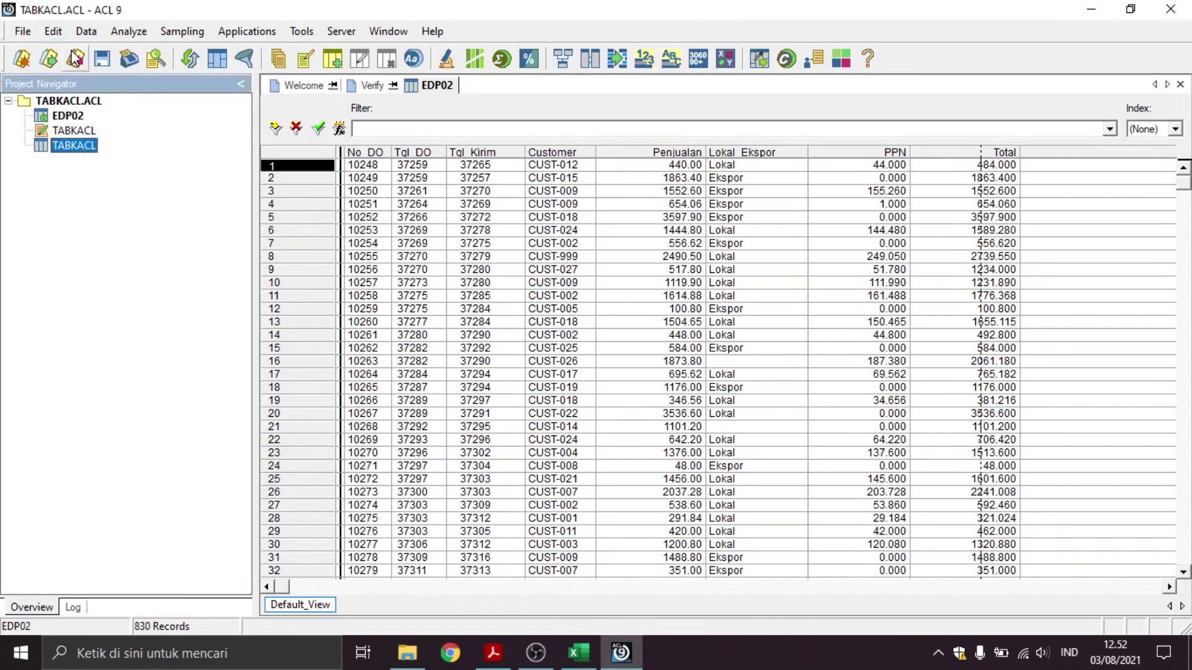
click(70, 193)
click(86, 31)
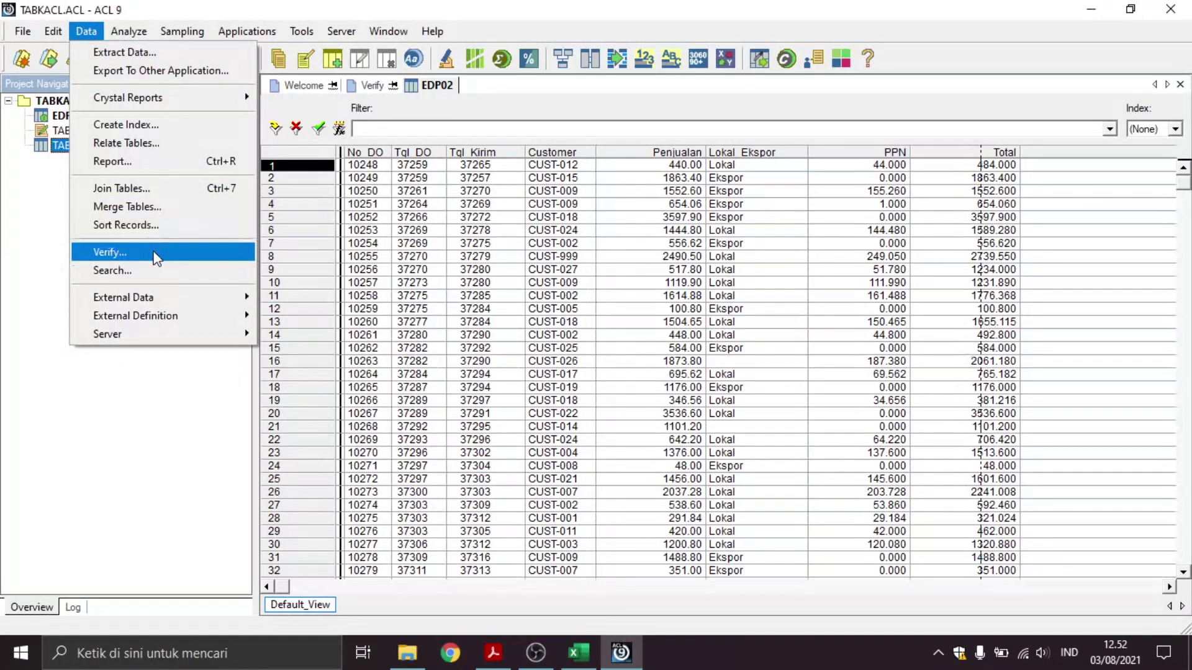
click(157, 254)
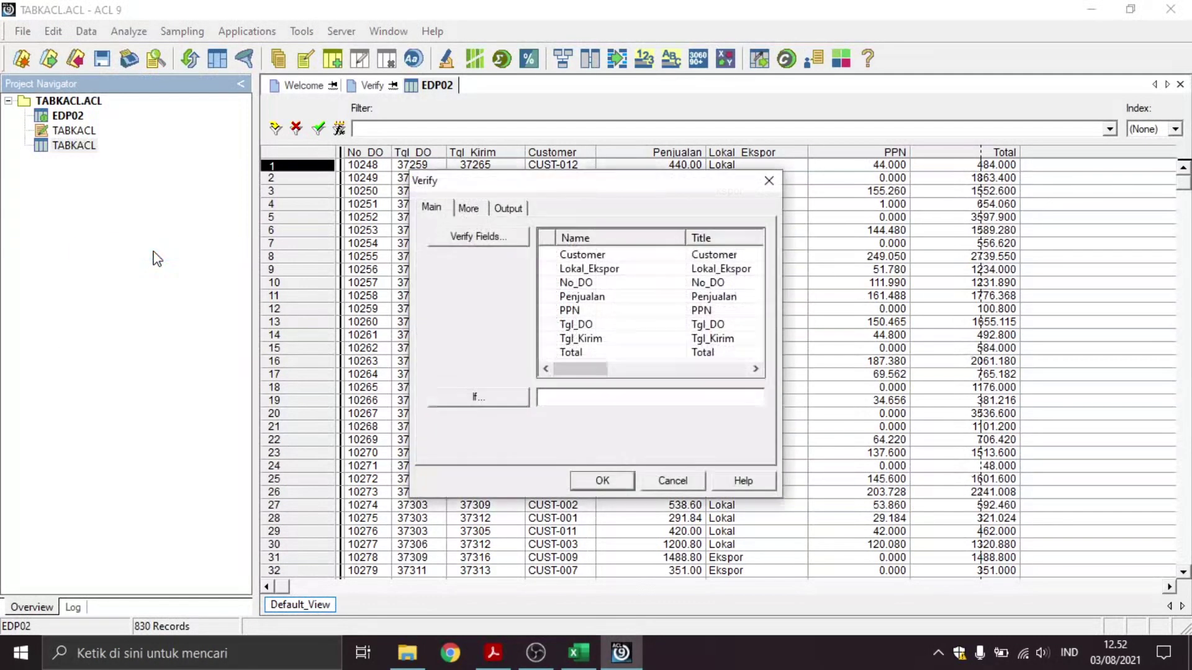
click(472, 238)
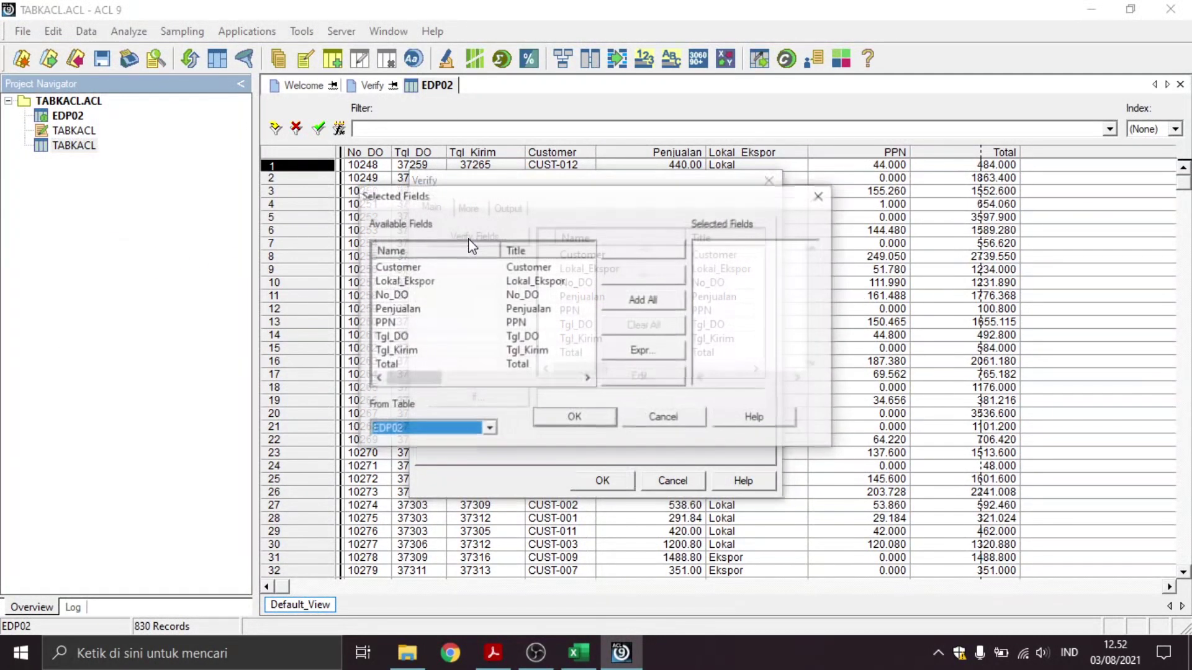
click(639, 303)
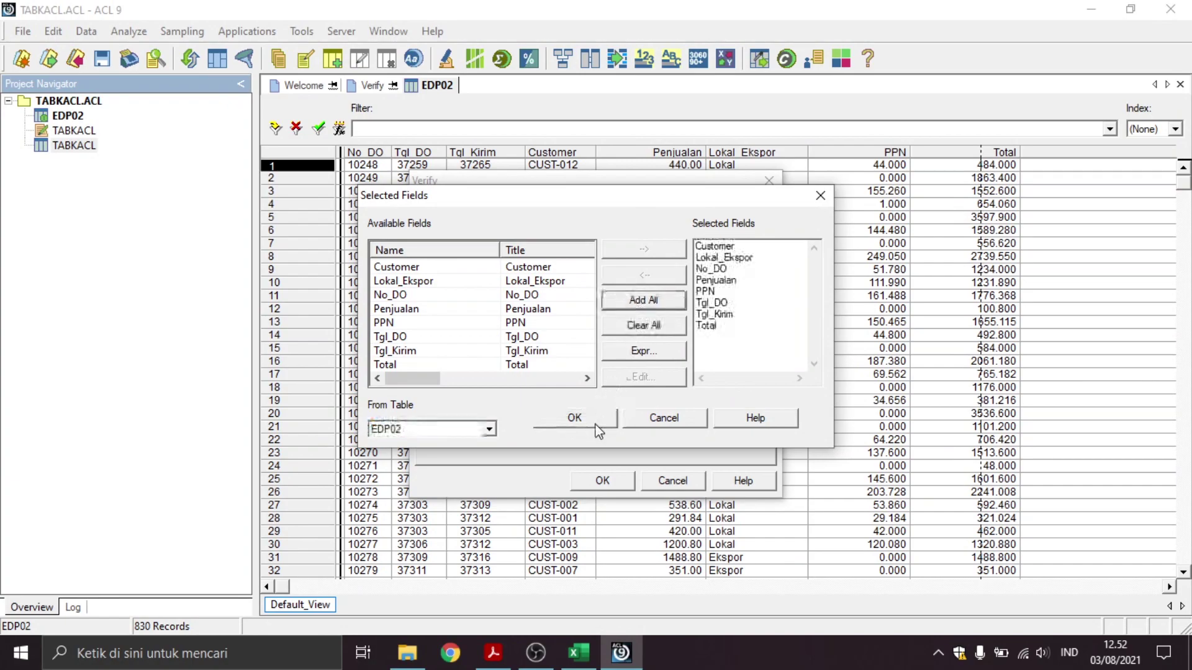
click(574, 419)
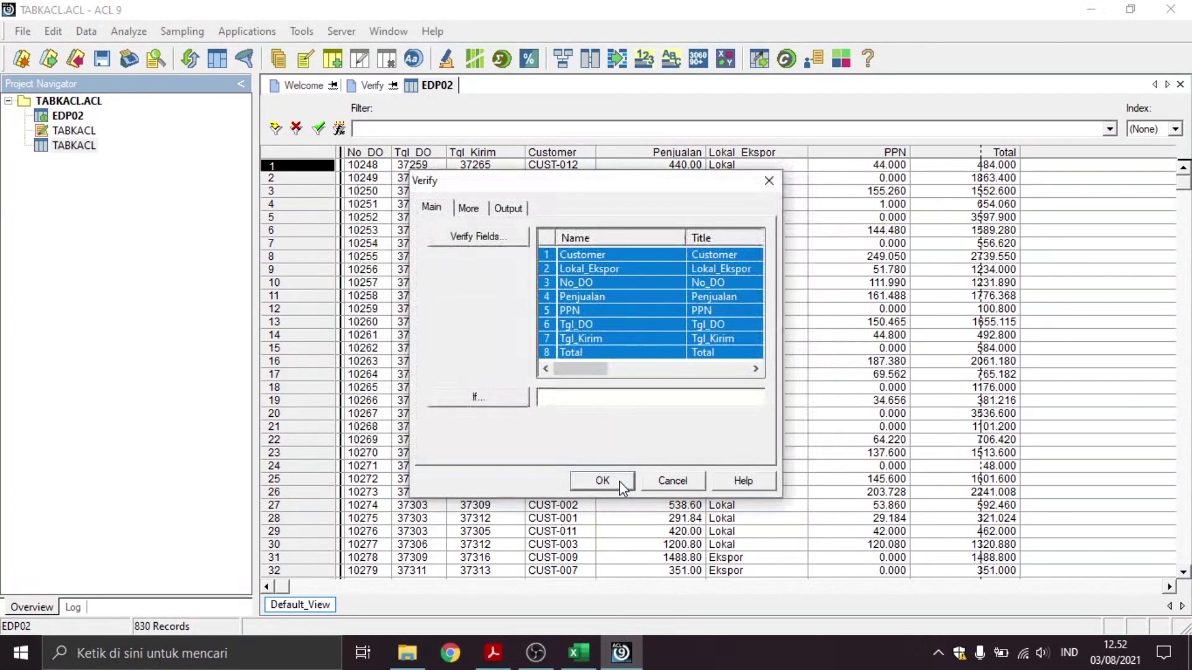
click(602, 481)
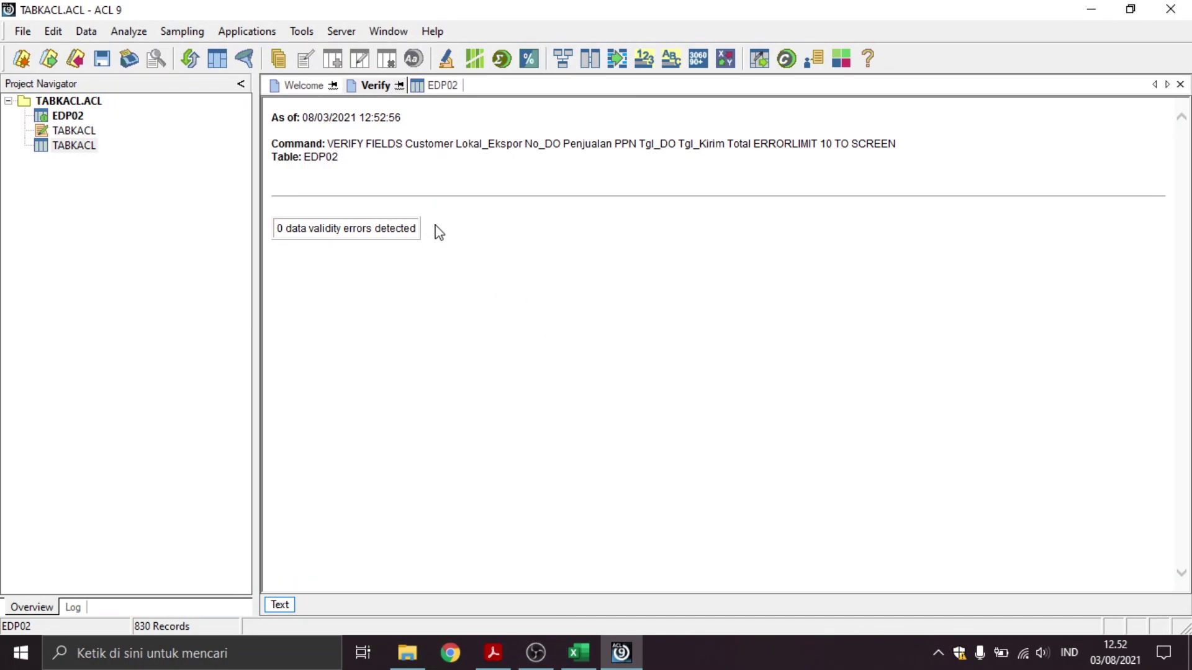
drag(314, 167, 242, 149)
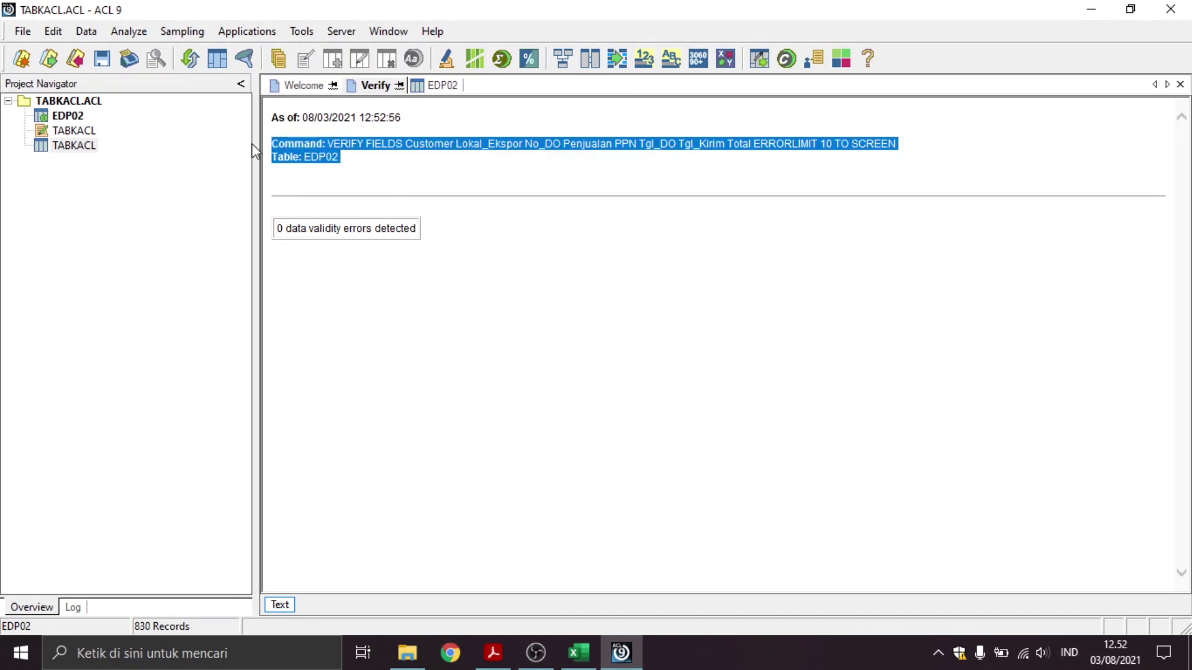
click(413, 183)
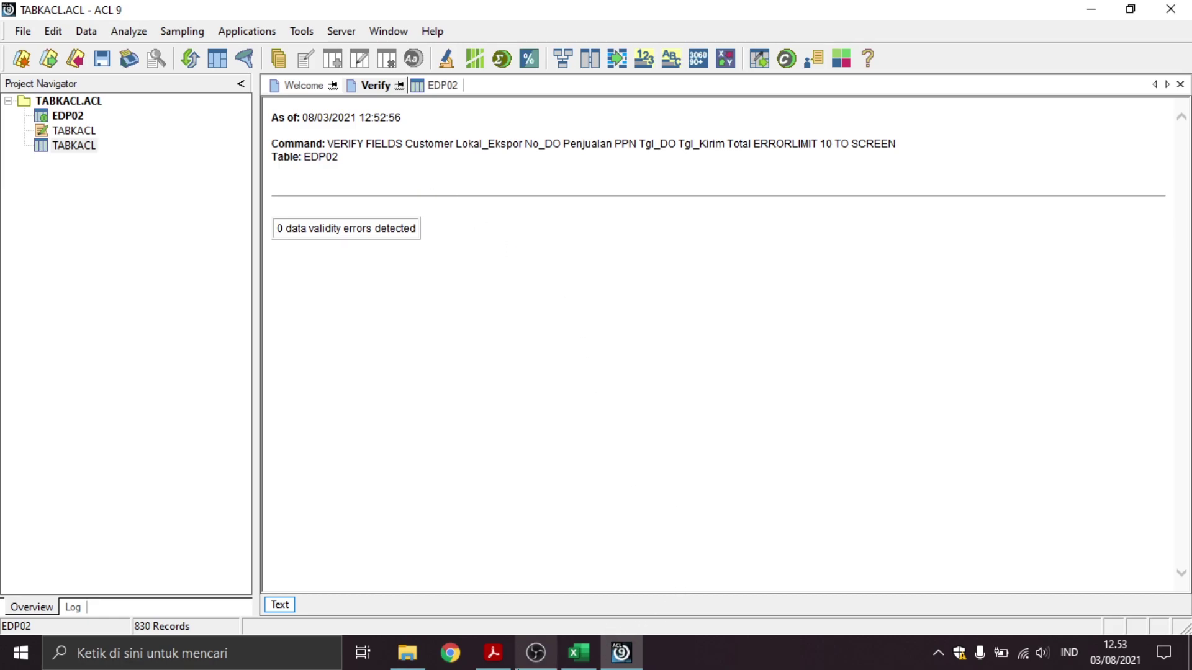
Read the list of audit tests in the Excel workbook and return to ACL 9
mouse_move(547, 666)
click(579, 653)
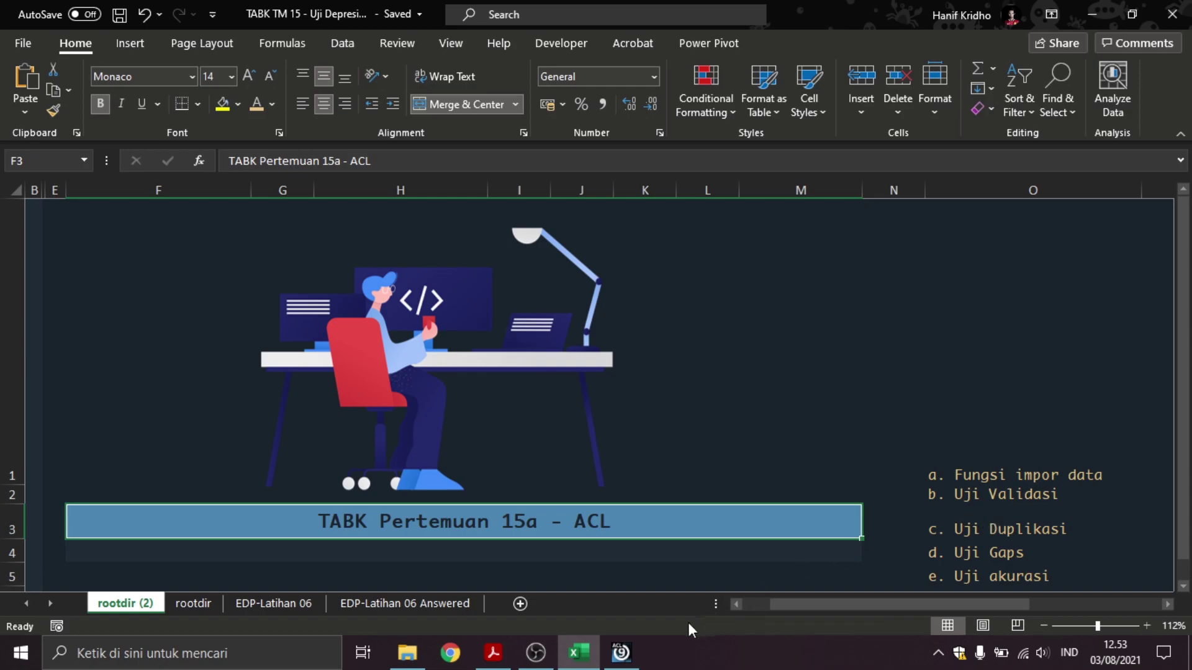
click(622, 653)
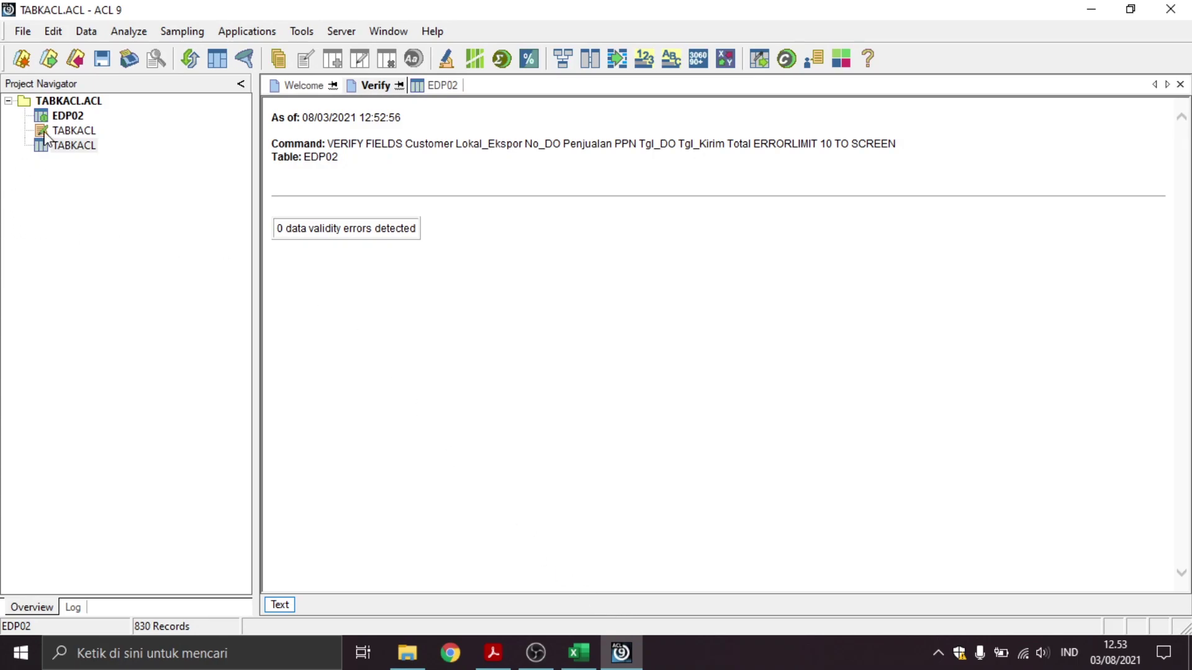
Set up a duplicates test on the EDP02 table with No_DO as the field to check
double_click(67, 115)
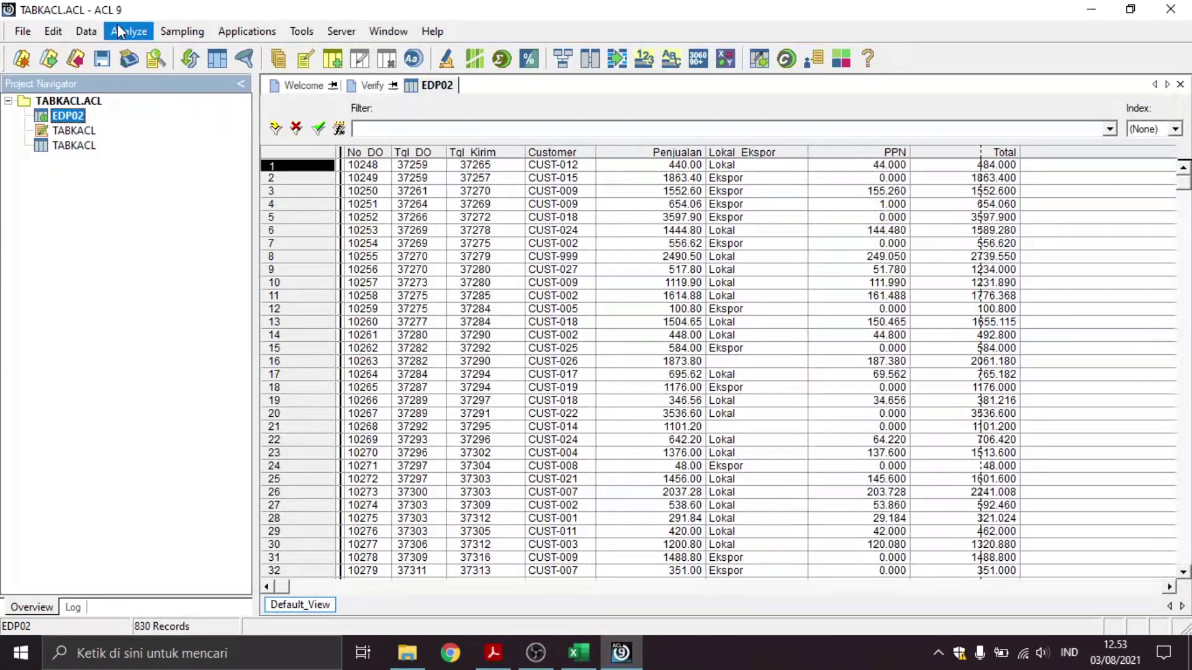
click(123, 33)
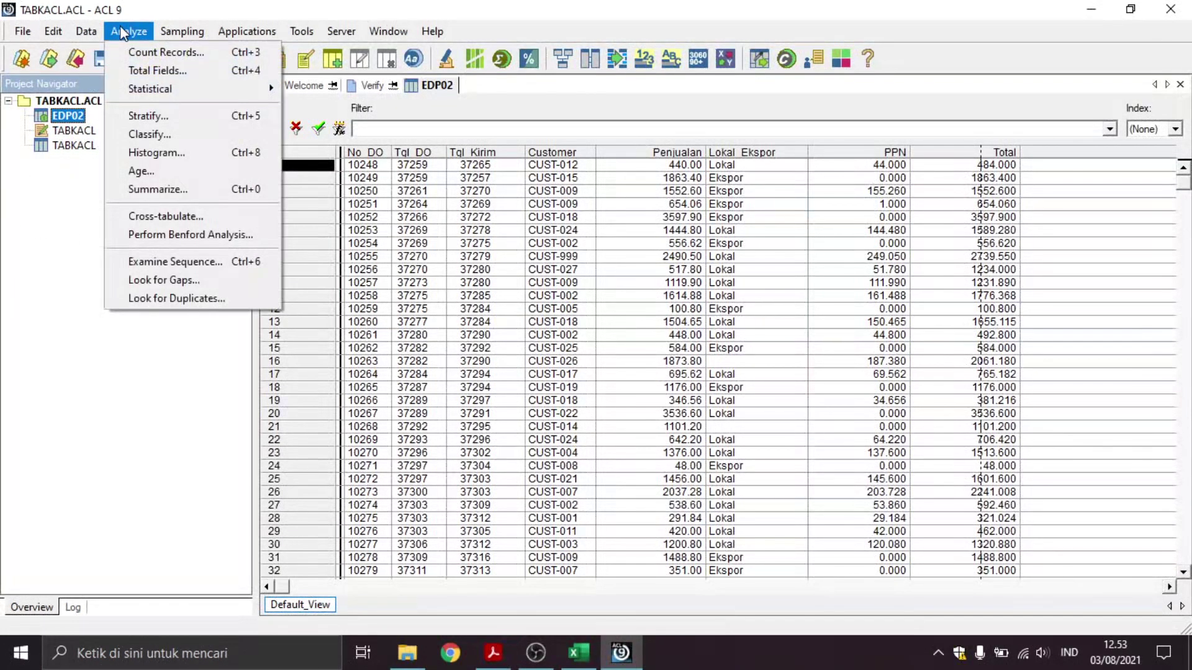
click(126, 297)
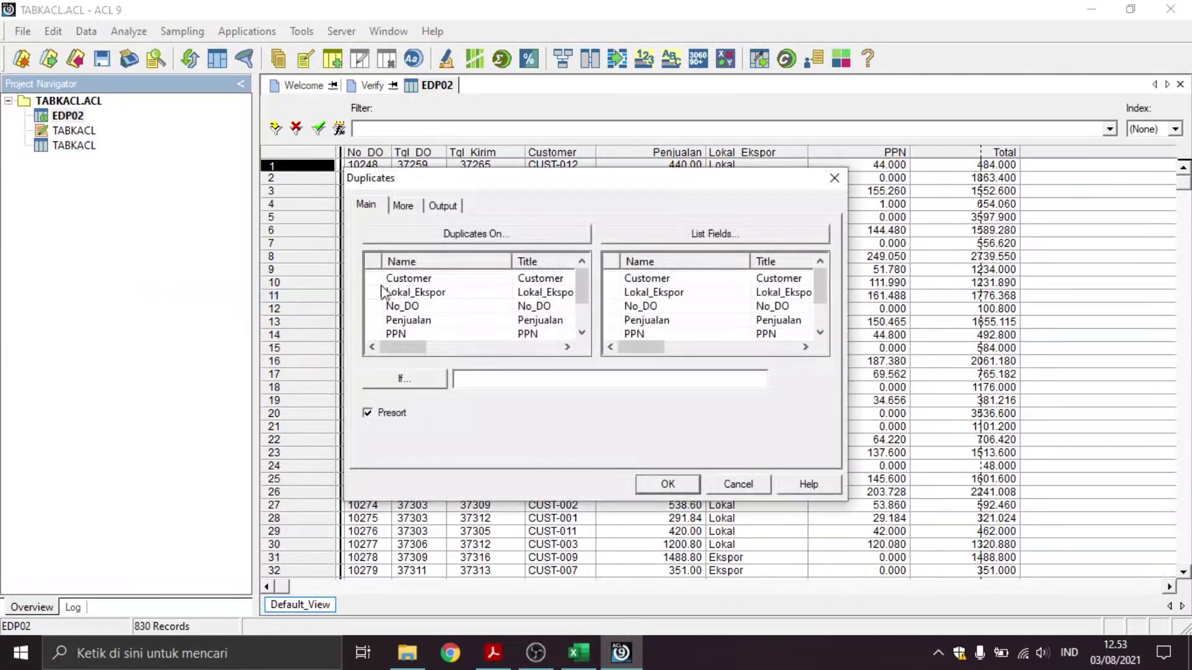
click(466, 236)
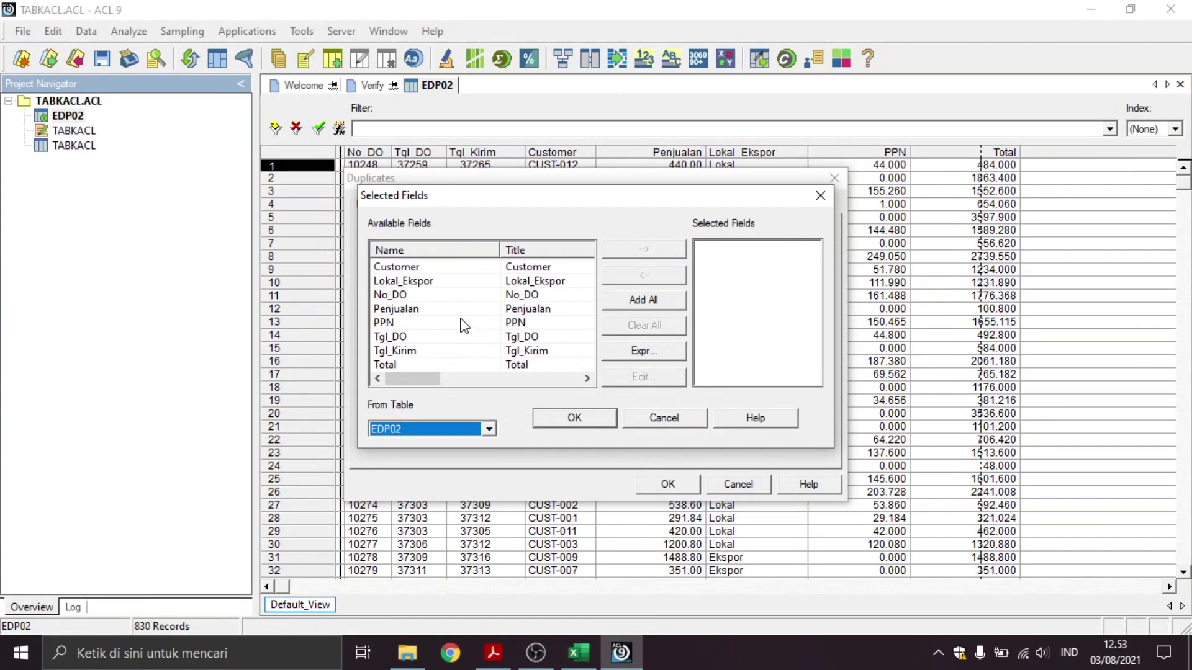
click(405, 293)
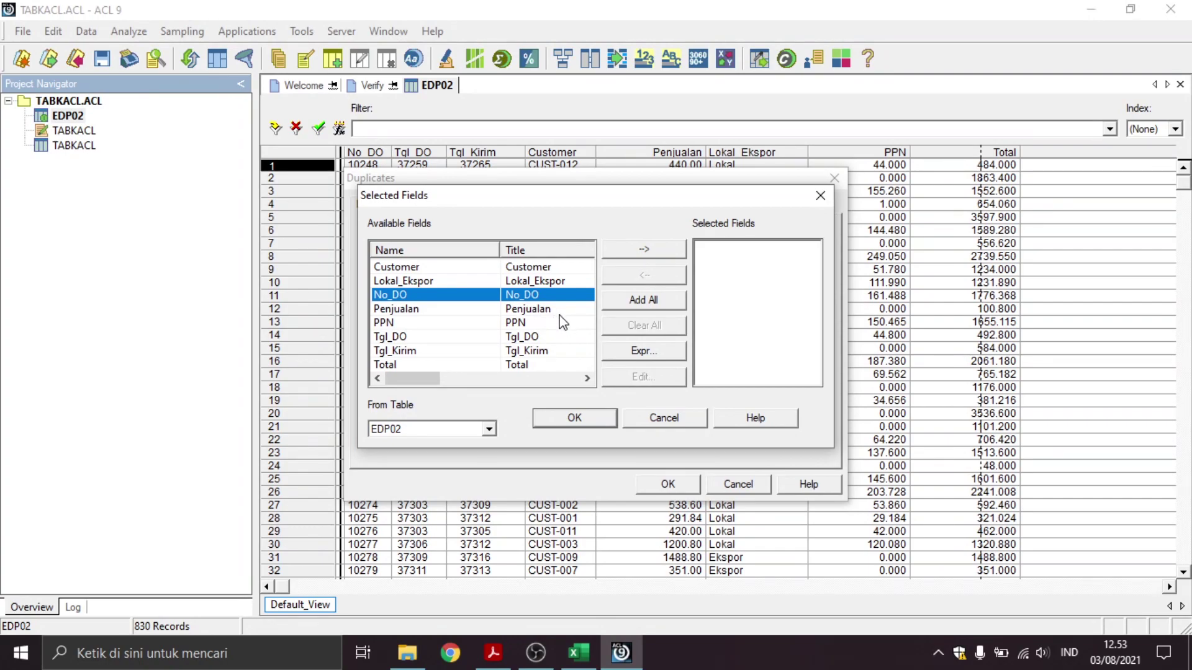
click(660, 250)
click(581, 420)
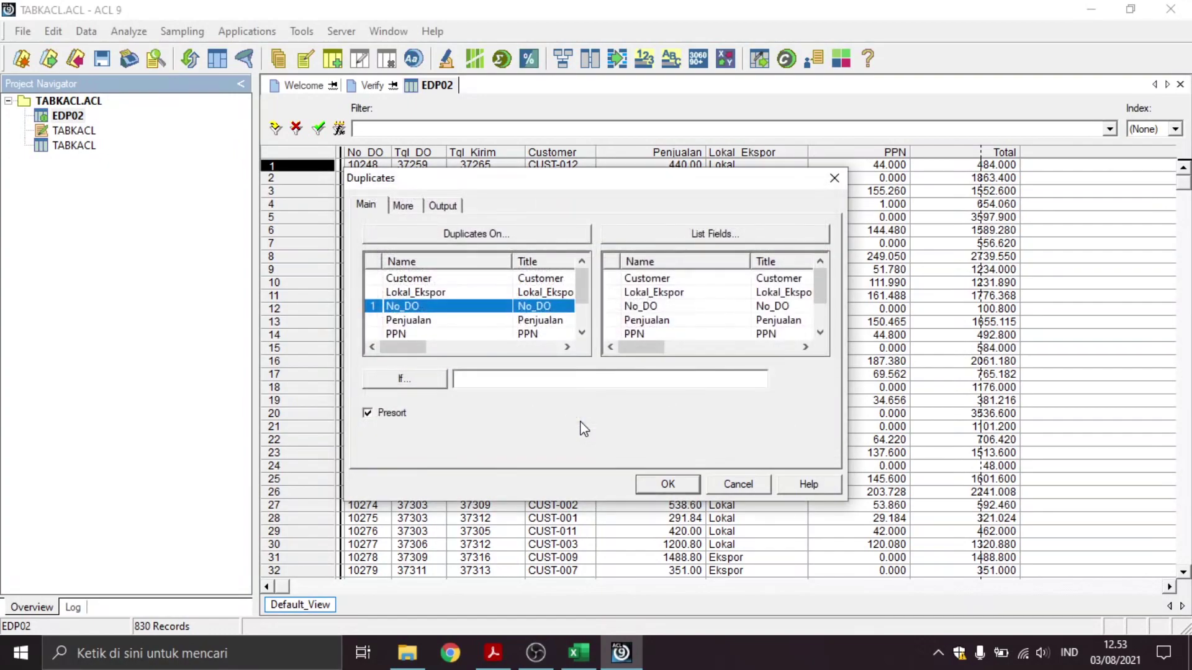
Send the duplicates output to Screen and run the test with Presort enabled
click(442, 207)
click(397, 247)
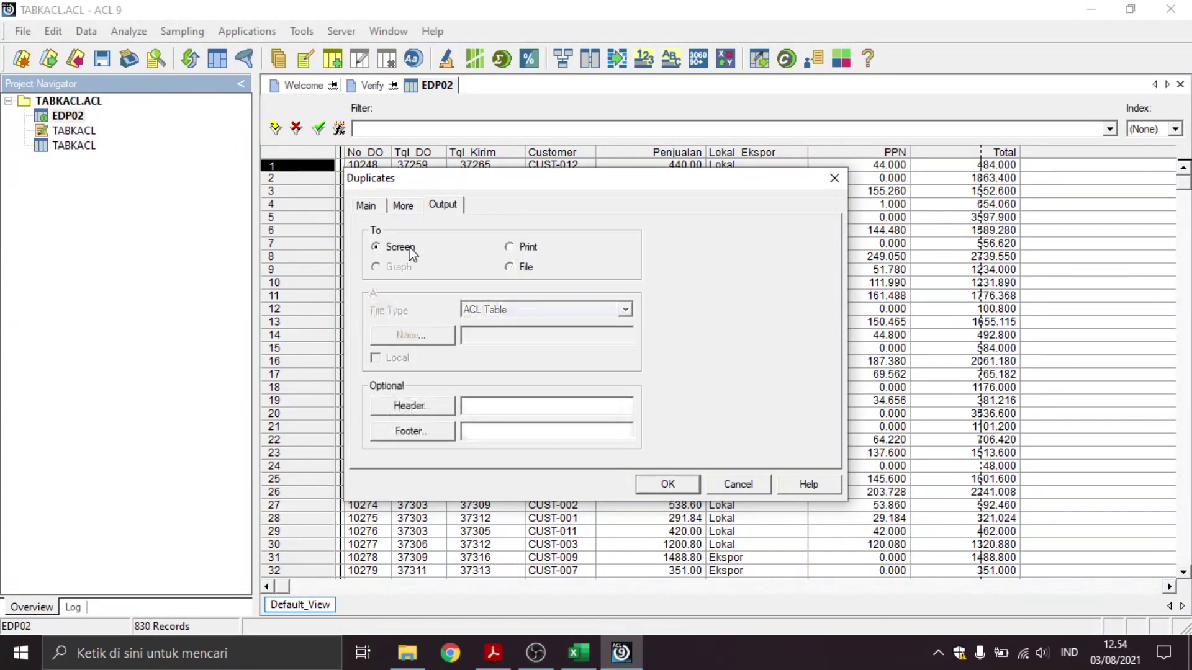
click(383, 209)
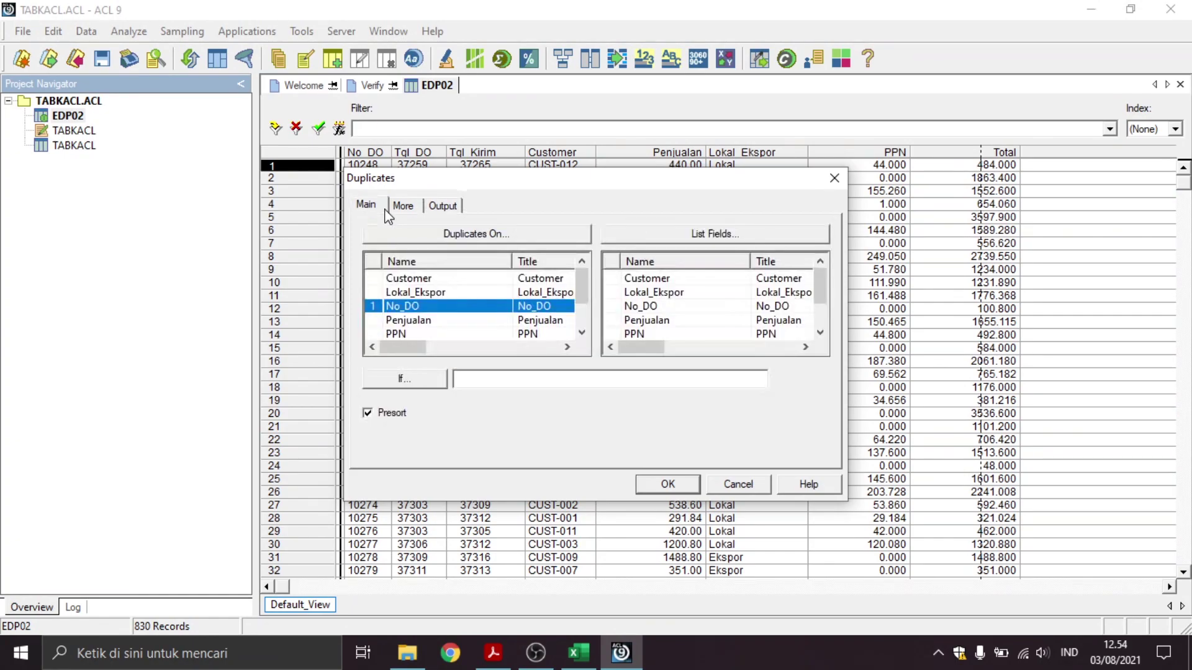
click(667, 484)
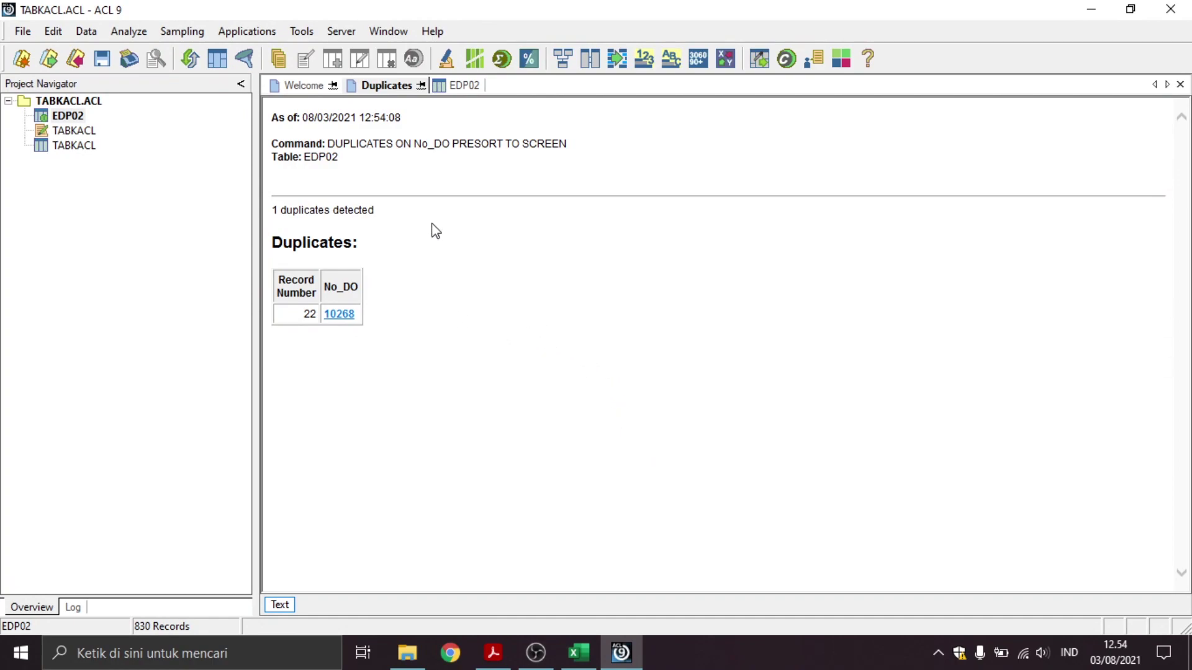
Review the duplicates result, open the EDP02 records behind the duplicated No_DO value and examine the filter expression
drag(412, 292, 268, 283)
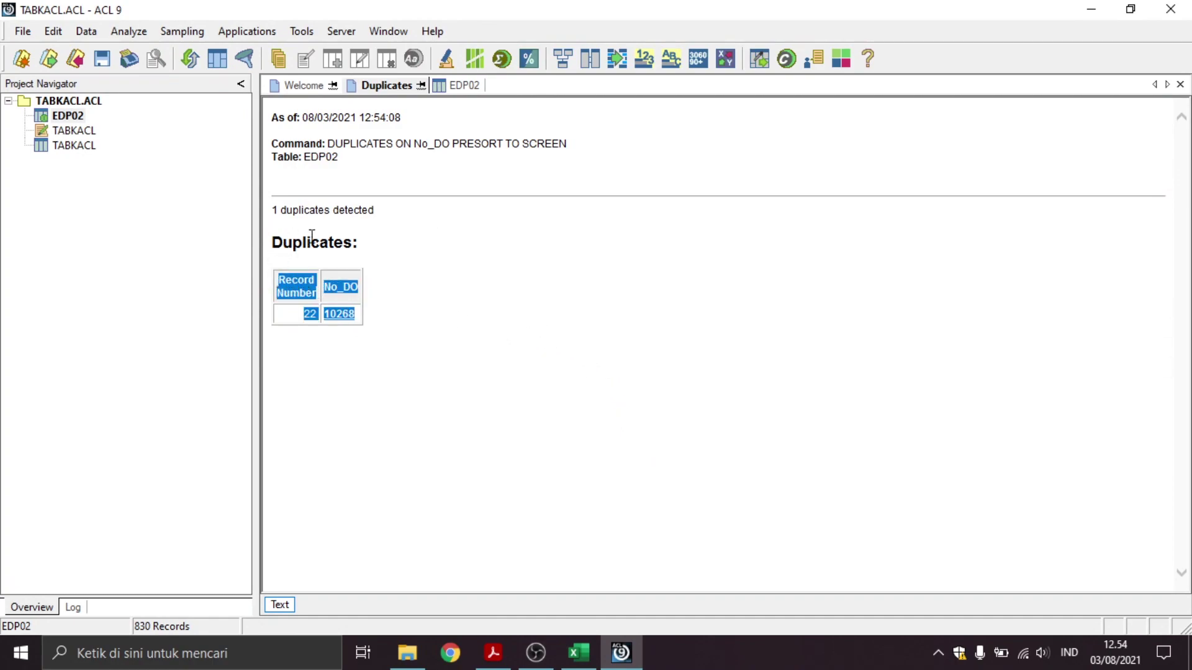
click(383, 237)
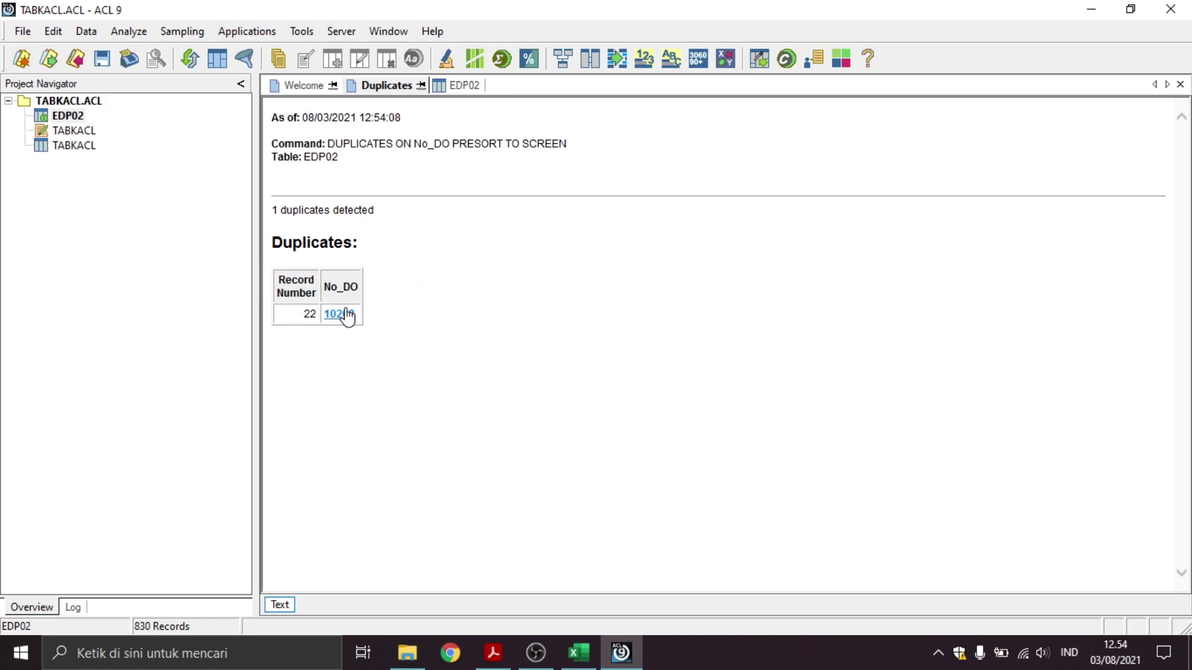
drag(375, 324, 328, 324)
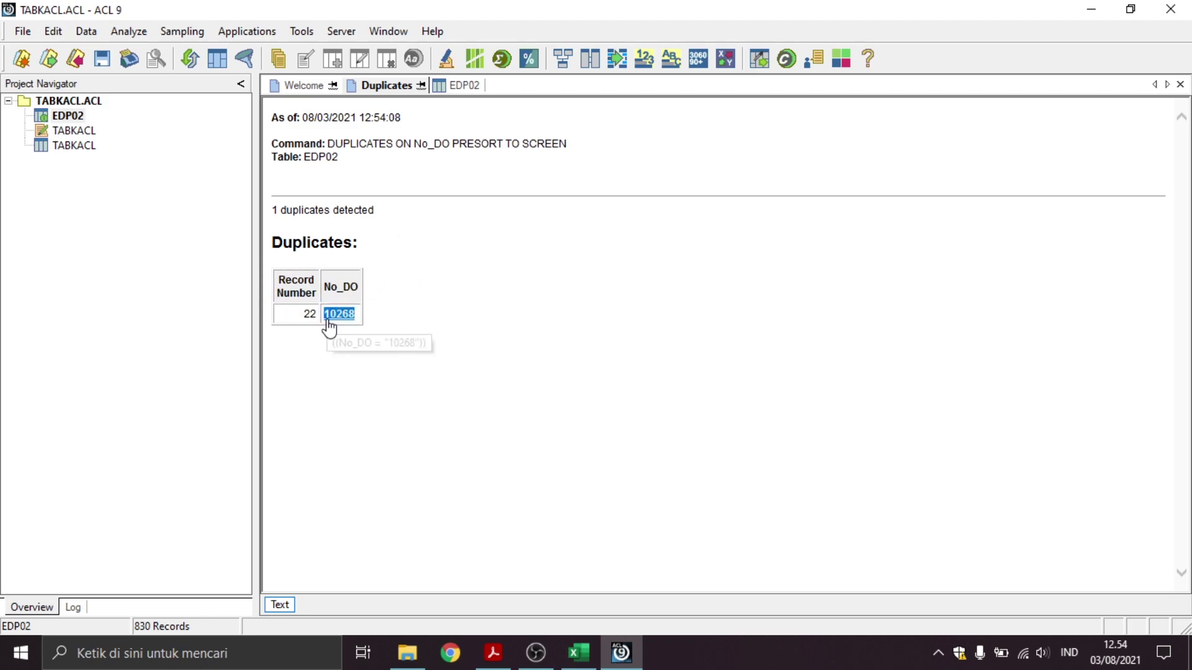
click(401, 311)
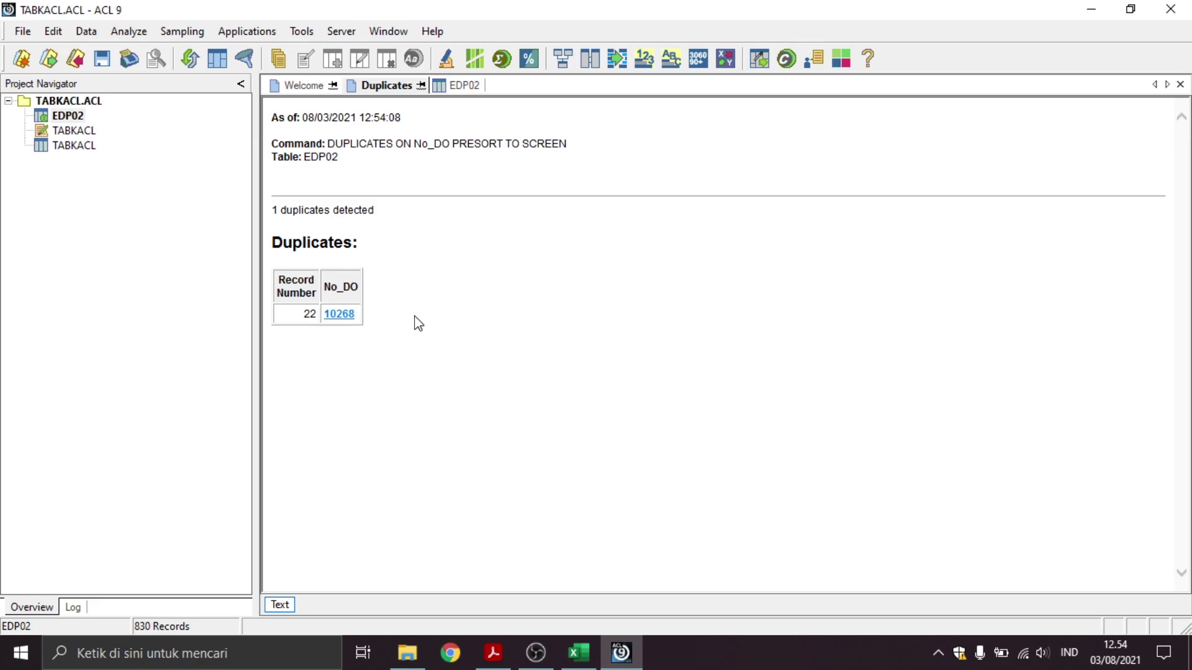
click(340, 315)
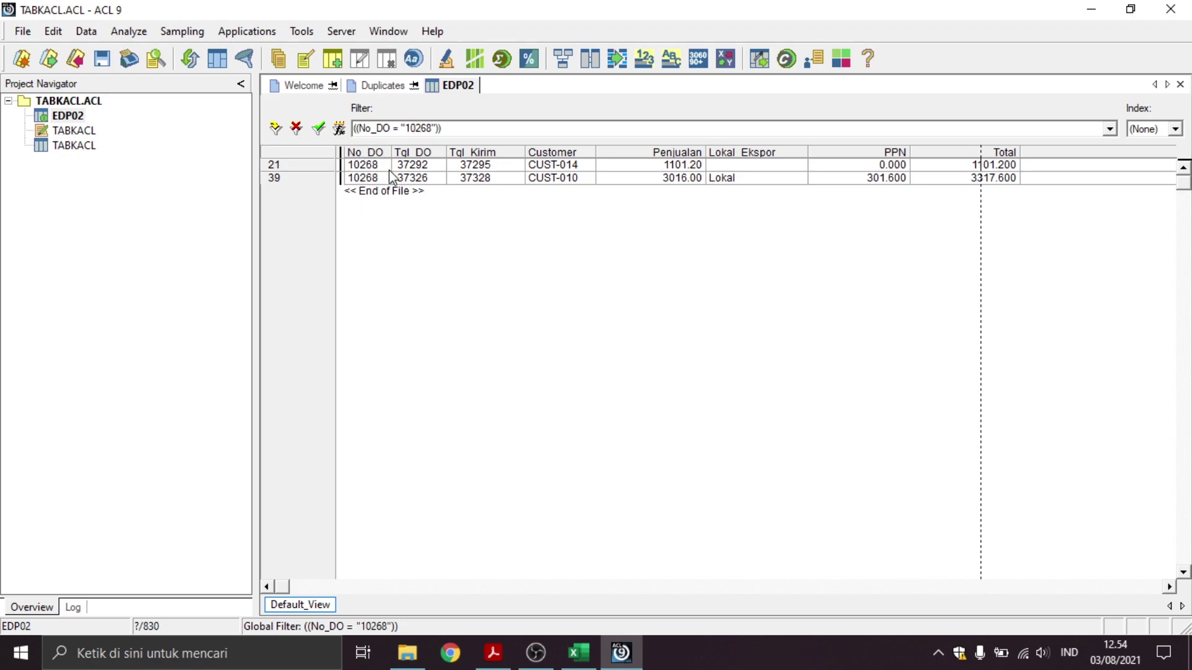
click(465, 129)
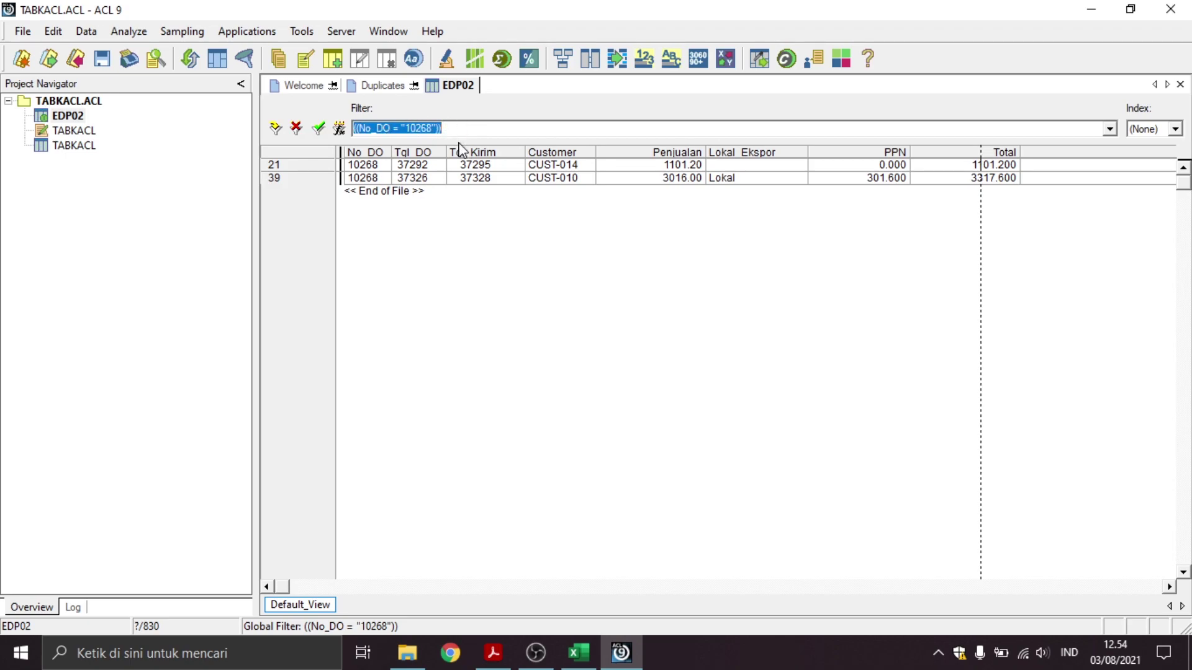
click(502, 270)
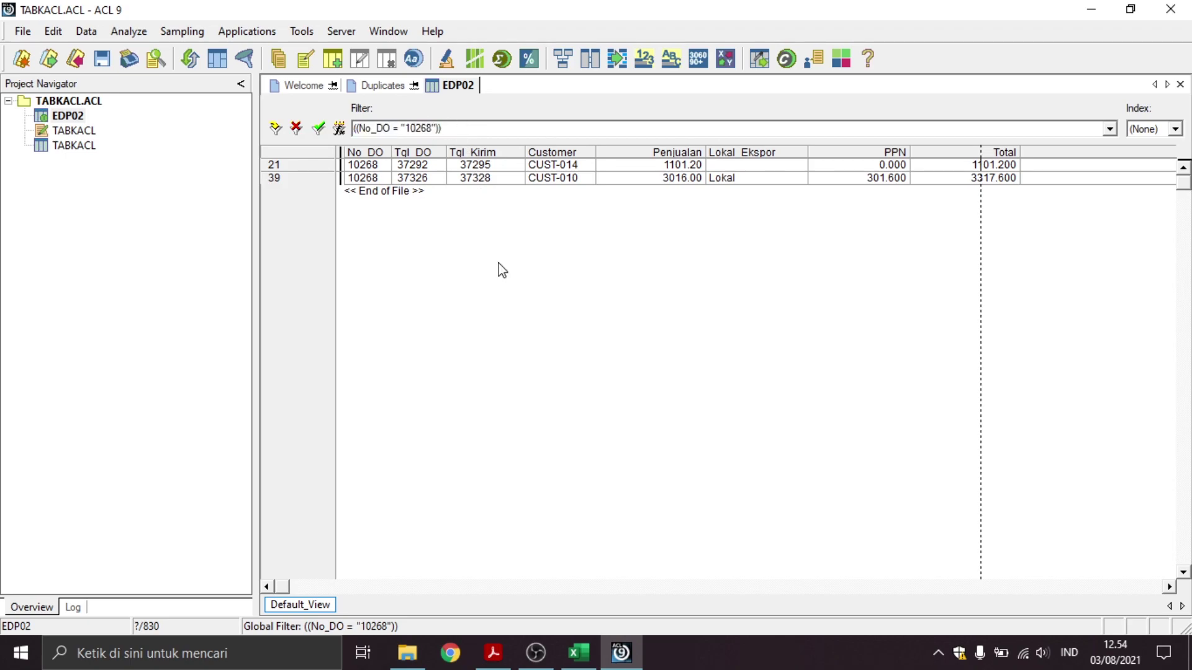
click(457, 127)
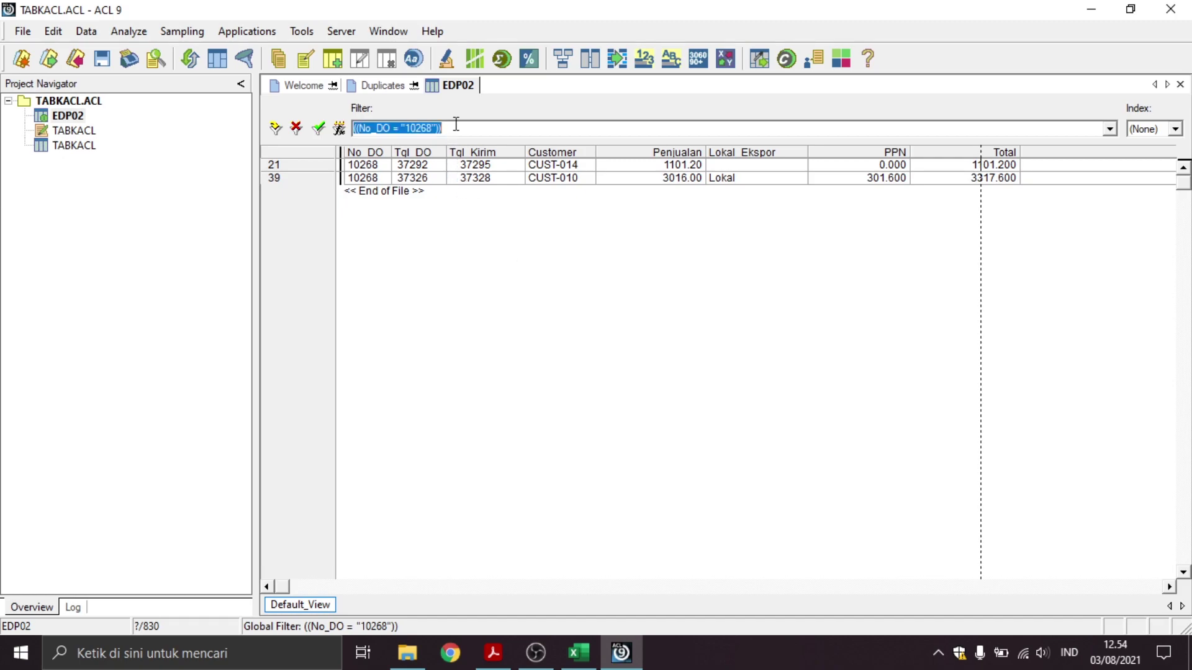
click(355, 131)
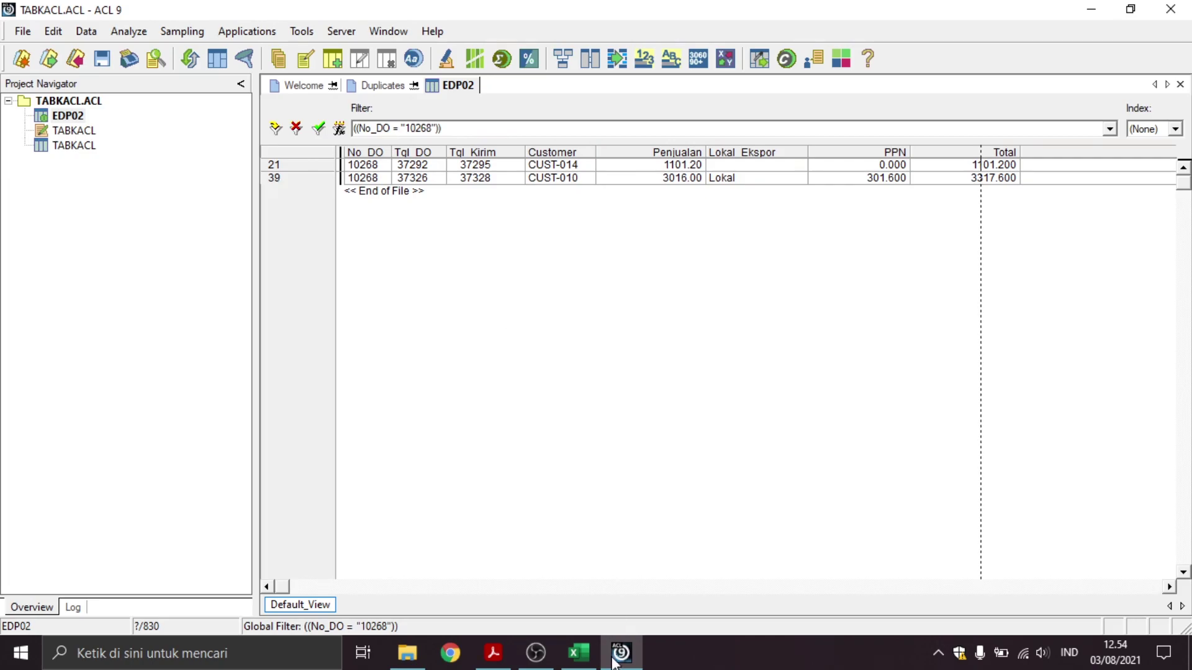
Consult the test list in the Excel workbook, return to ACL 9 and open the TABKACL table
click(578, 653)
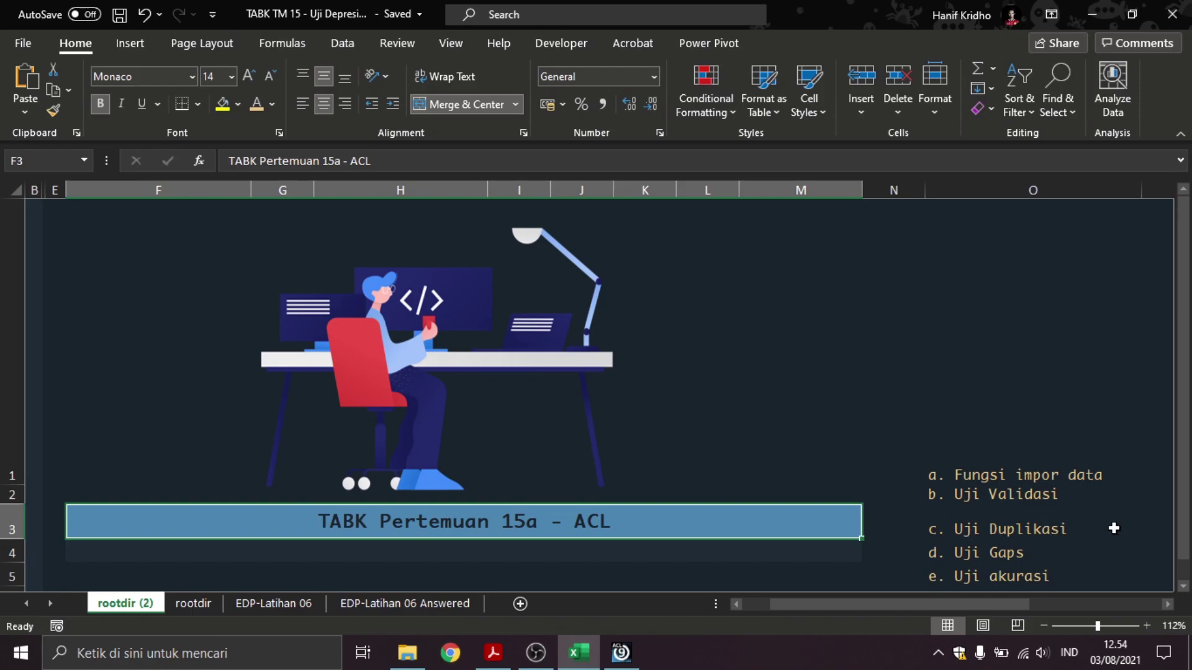
click(578, 657)
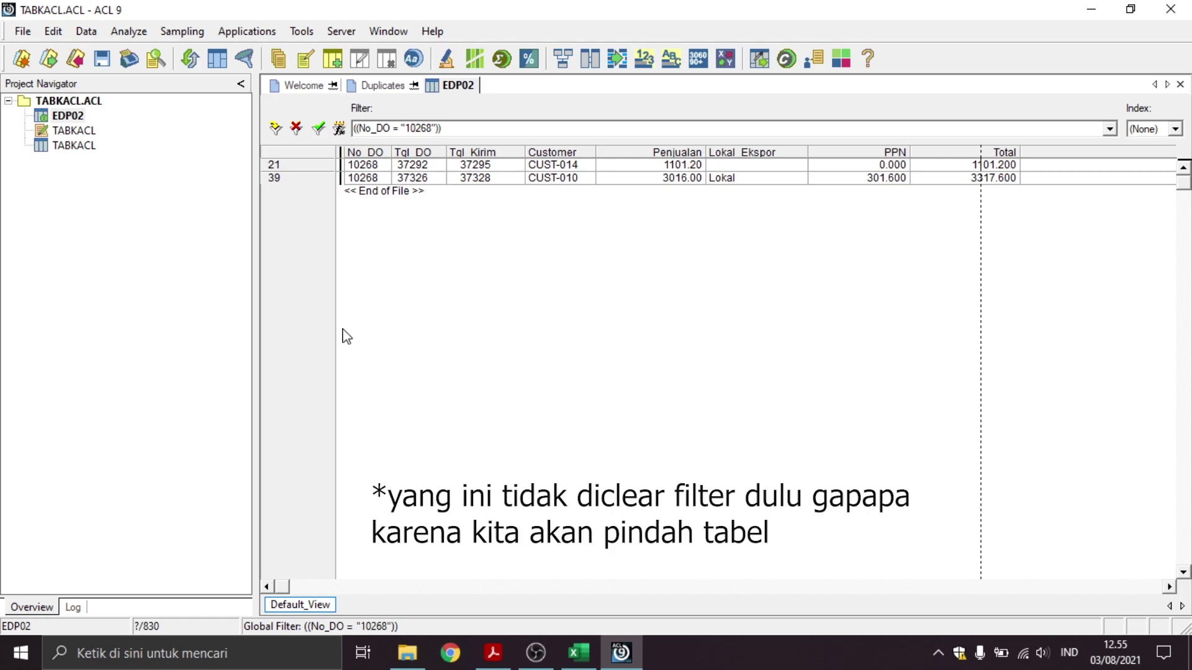
click(73, 156)
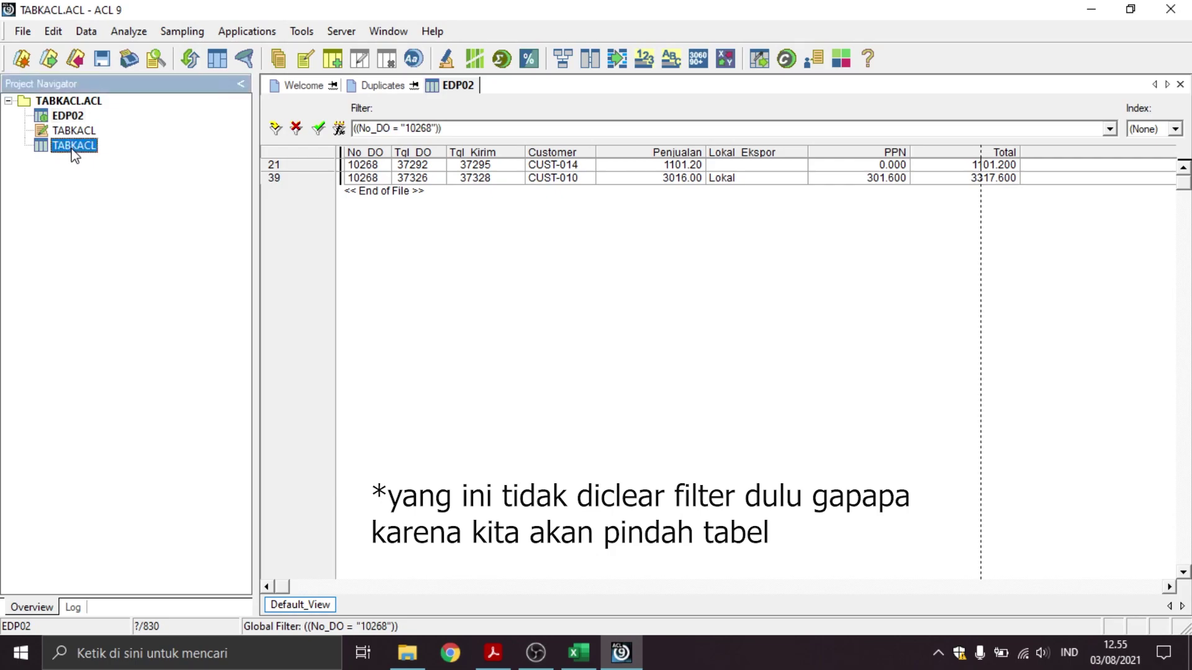
double_click(91, 153)
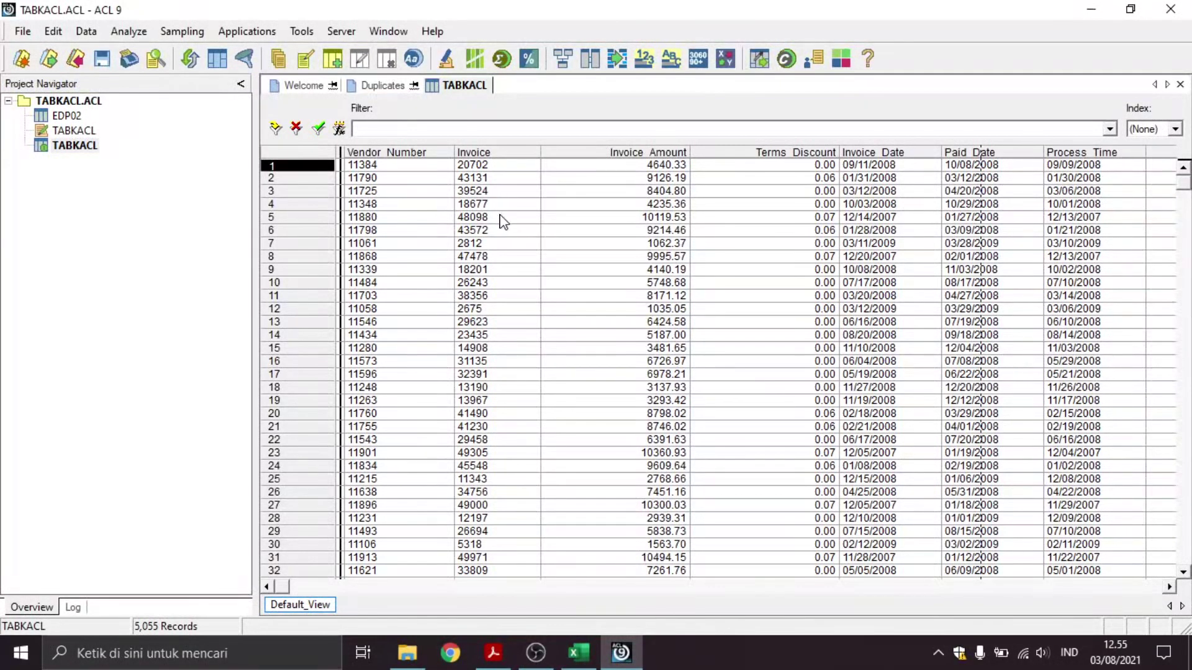
Quick-sort the TABKACL table by the Invoice column in ascending order
click(504, 153)
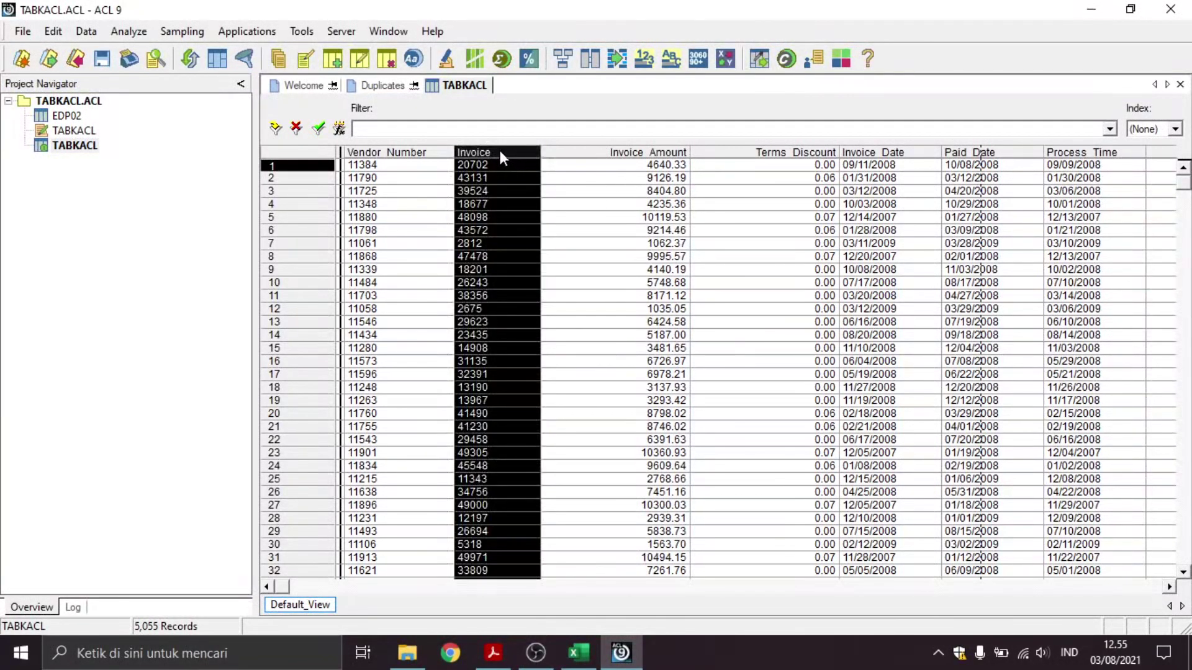
right_click(500, 150)
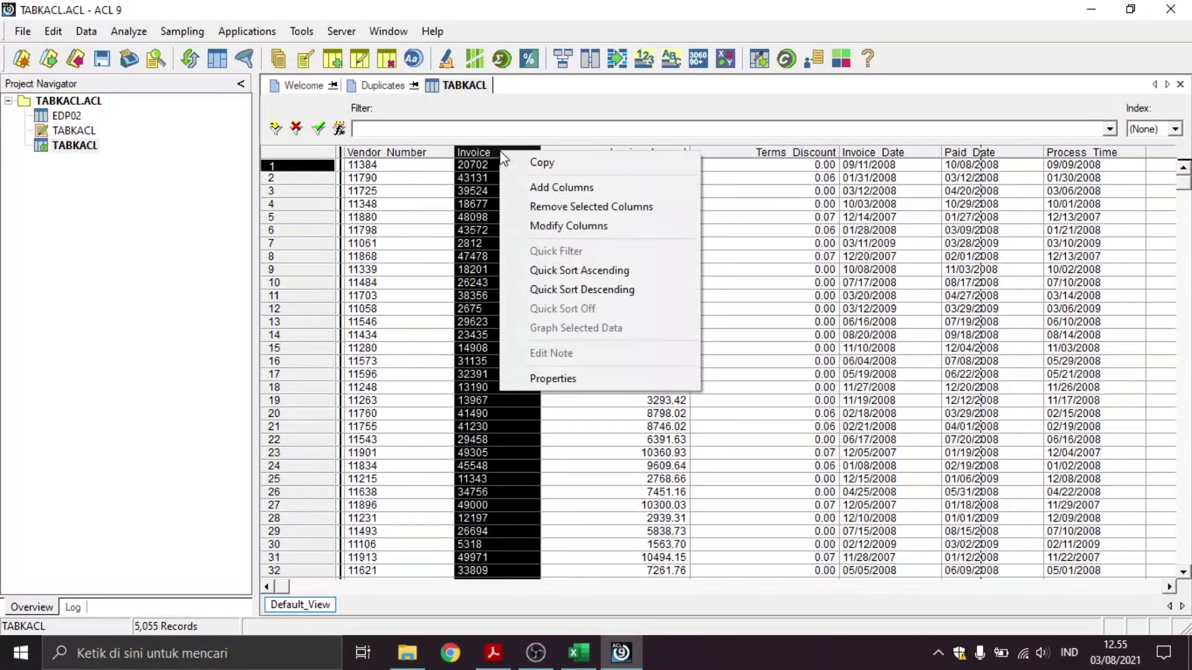
click(577, 272)
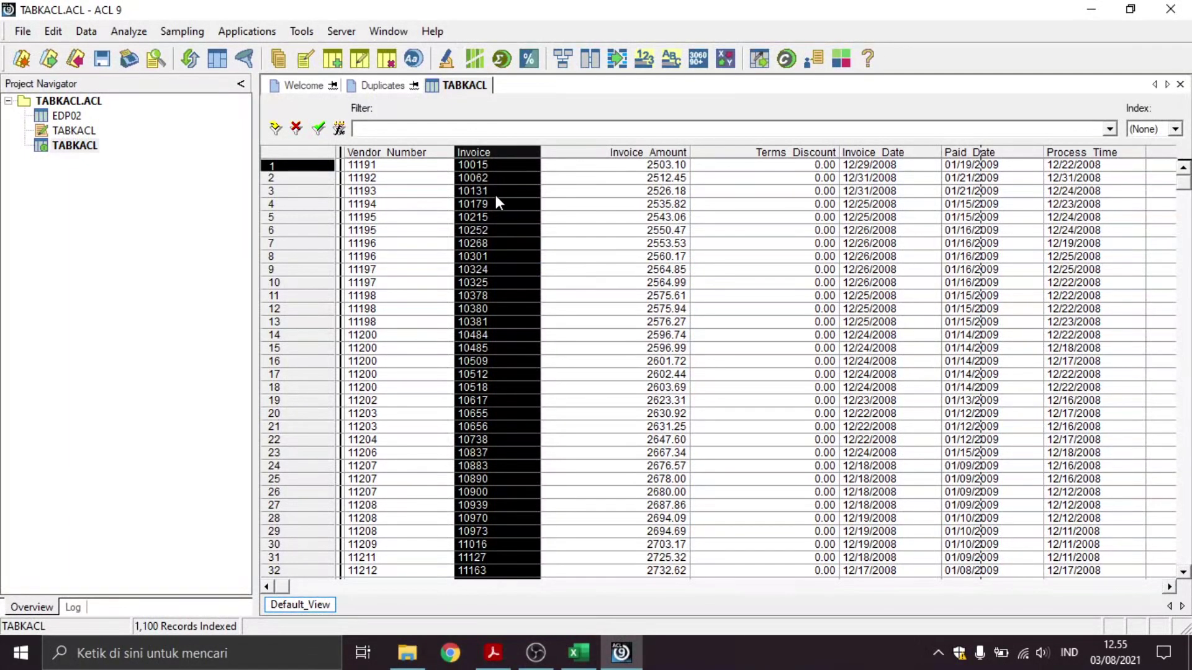
Run a gaps test on the Invoice field of the TABKACL table with Presort enabled and output to Screen
click(89, 146)
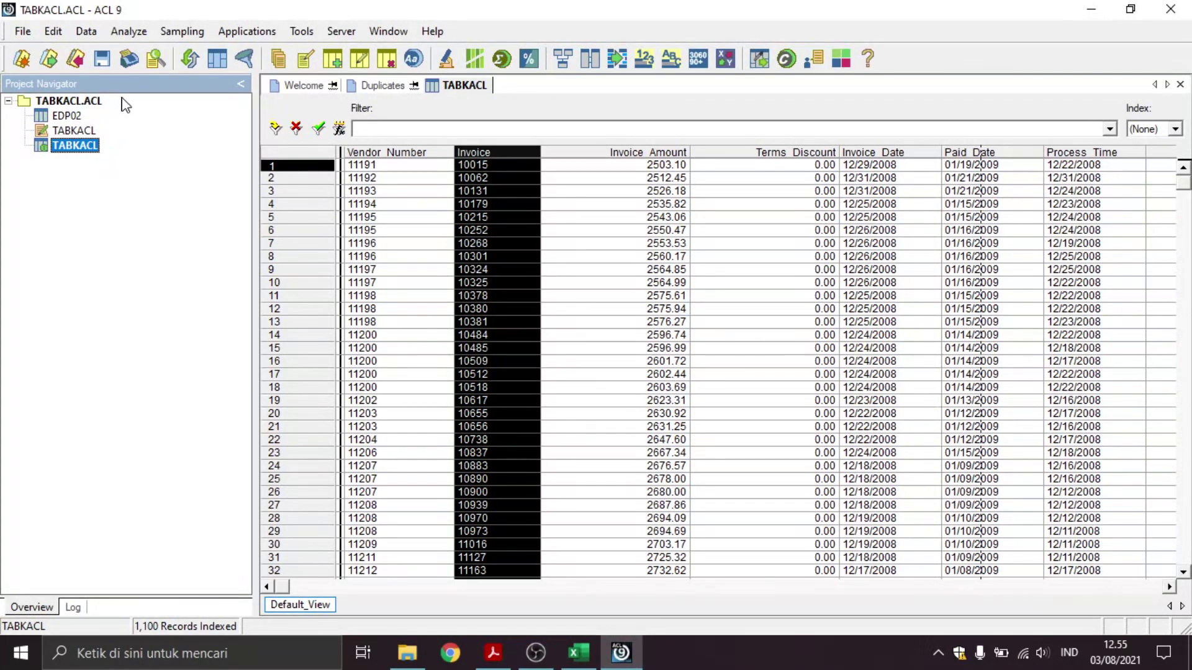
click(128, 31)
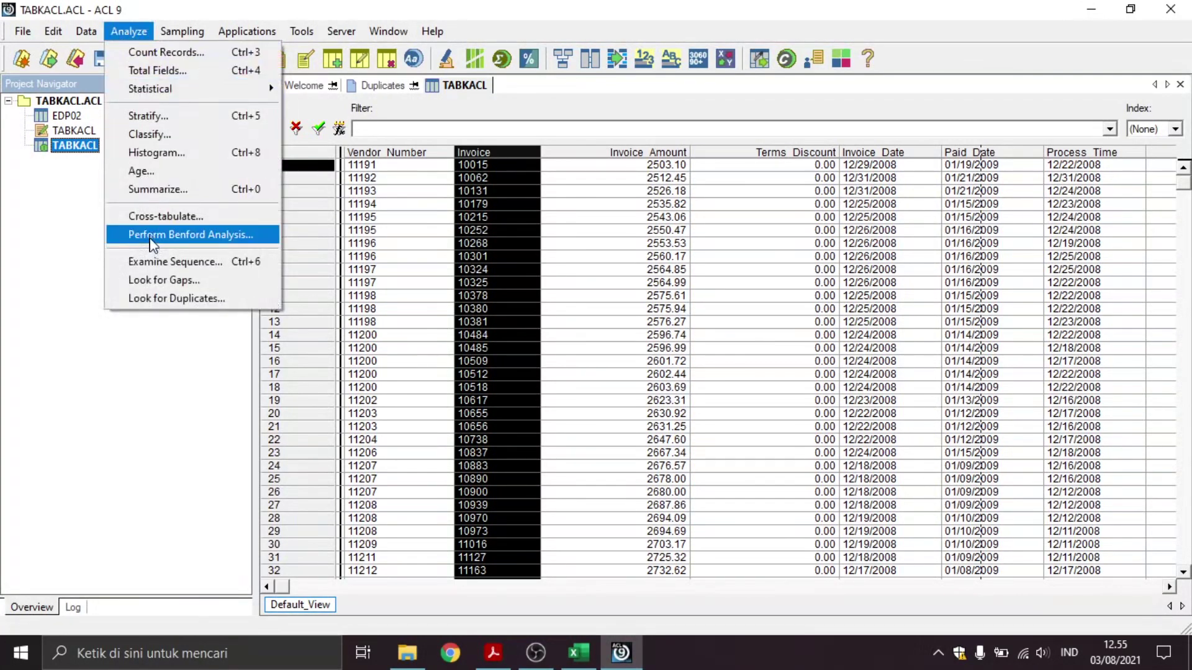
click(161, 280)
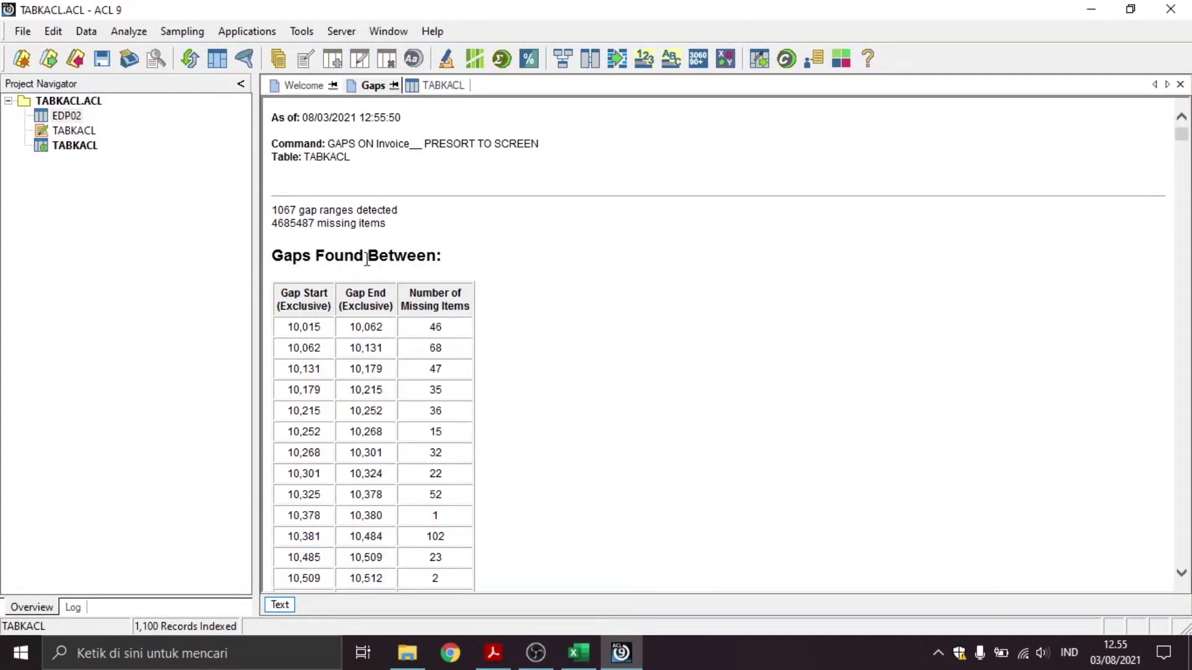
Review the Invoice gaps result and compare its first gap range with the first two invoice numbers in the TABKACL table
scroll(367, 260, down, 12)
scroll(367, 260, up, 12)
drag(495, 280, 282, 266)
click(578, 295)
drag(285, 330, 428, 326)
click(428, 87)
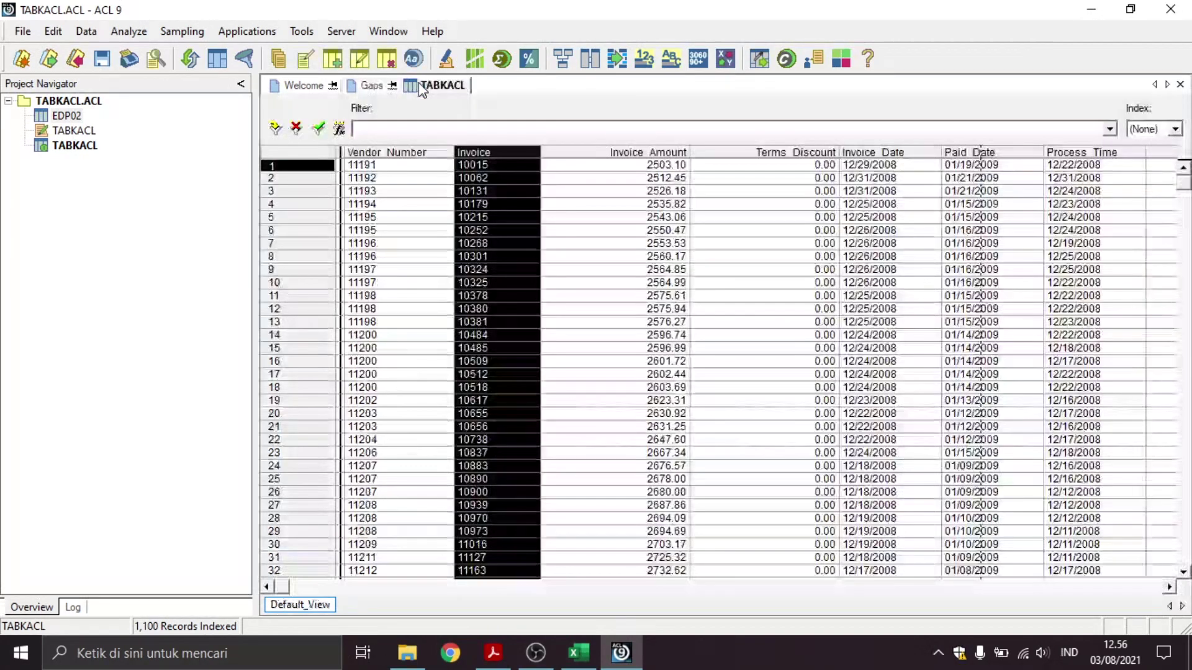
click(551, 180)
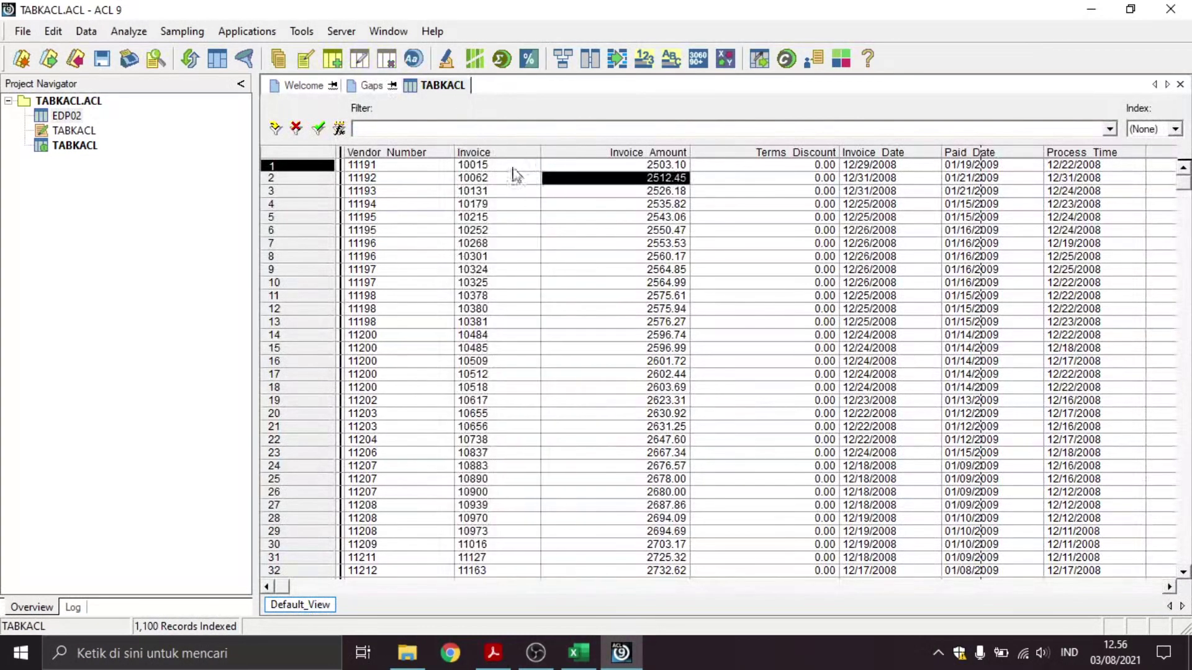
click(479, 167)
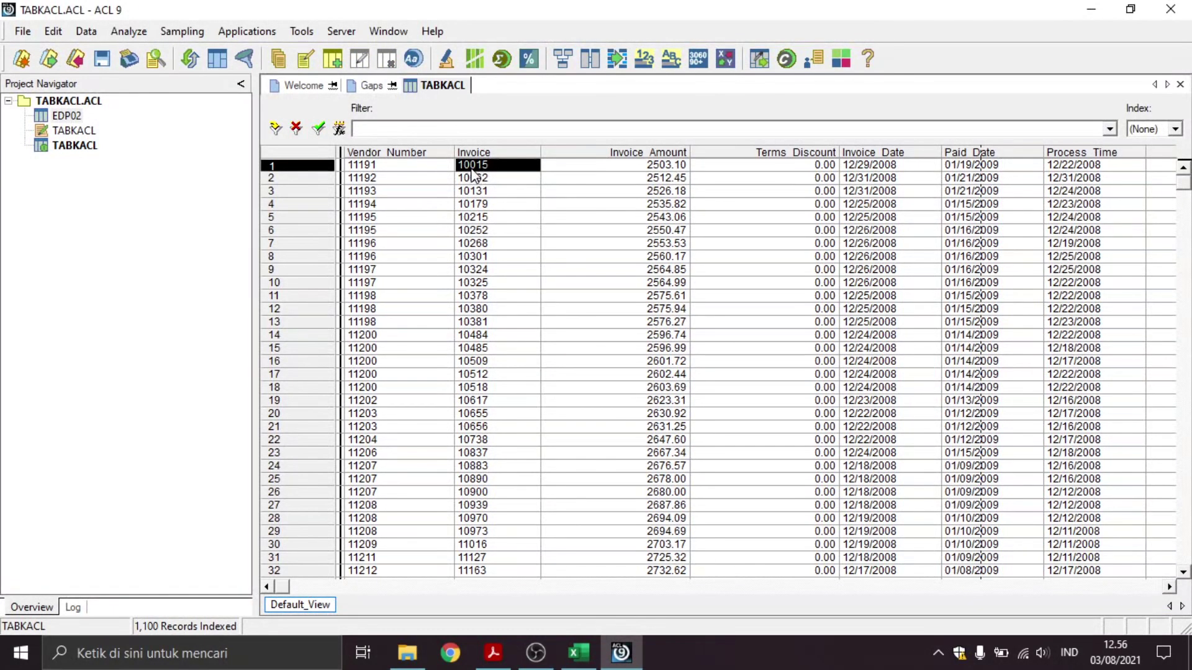
click(501, 180)
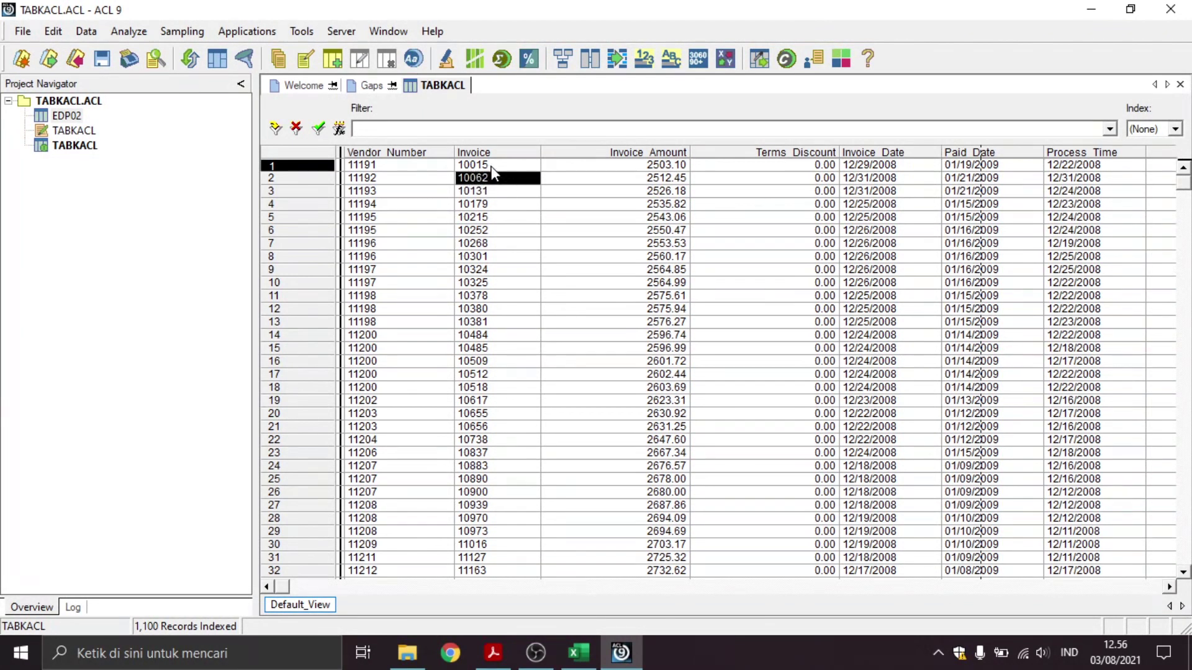
click(492, 165)
click(501, 179)
click(386, 90)
drag(467, 326, 419, 329)
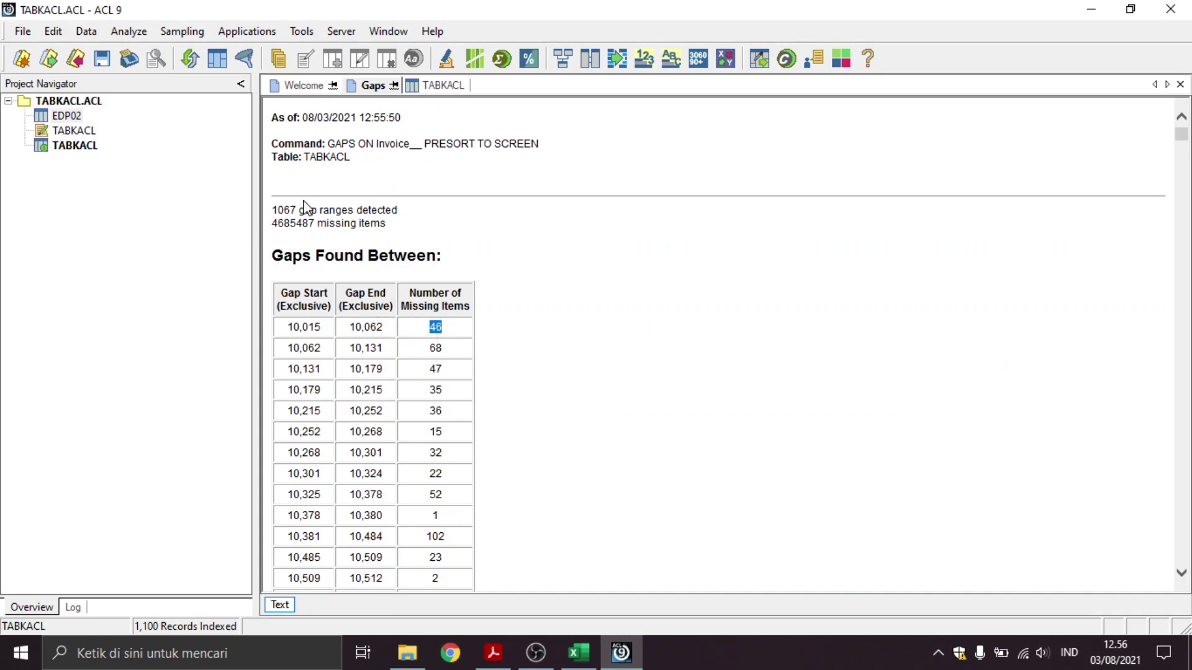
Run a gaps test on the No_DO field of the EDP02 table, listing gap ranges to Screen with Presort enabled
double_click(74, 118)
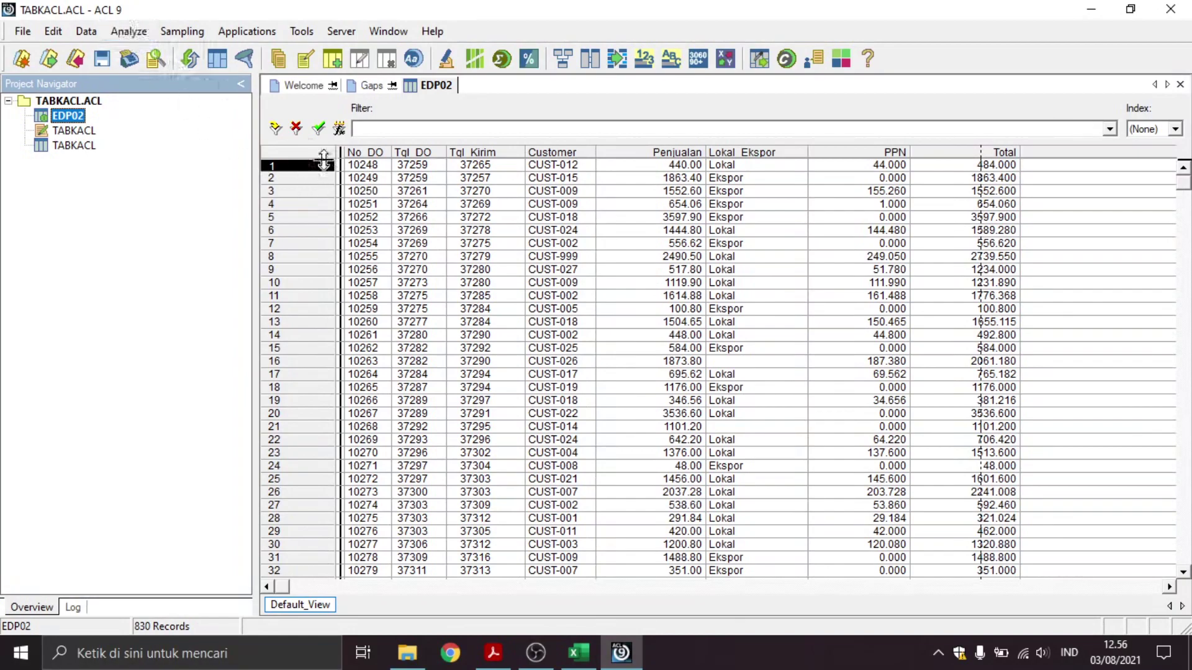
click(125, 34)
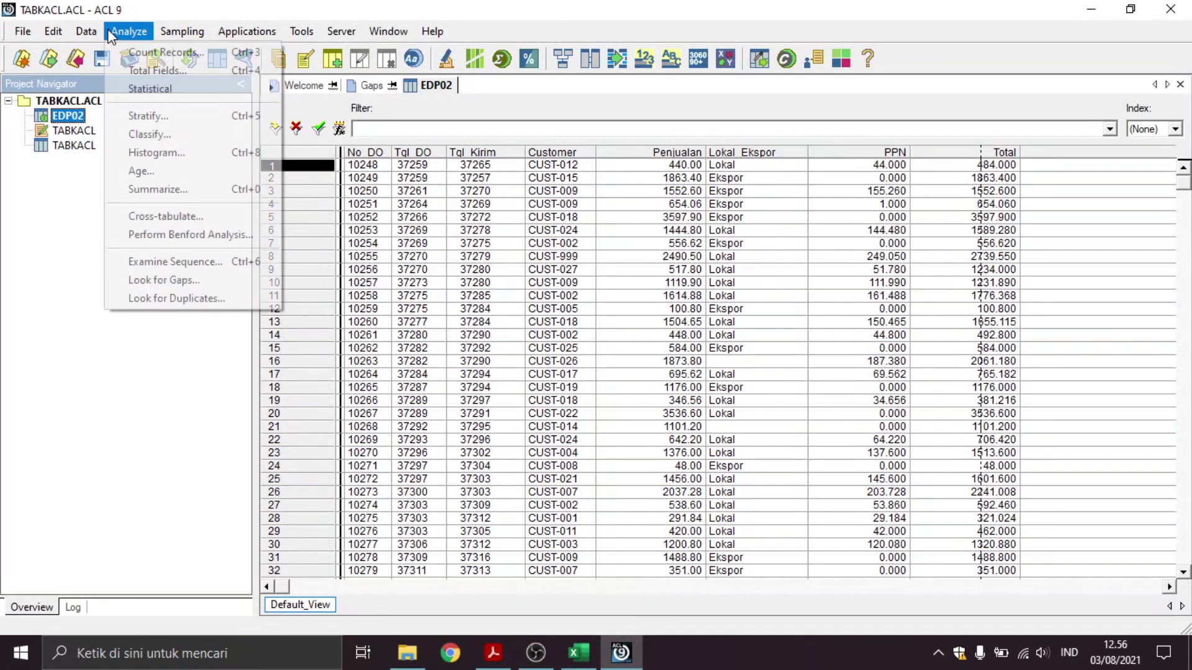
click(189, 282)
click(495, 238)
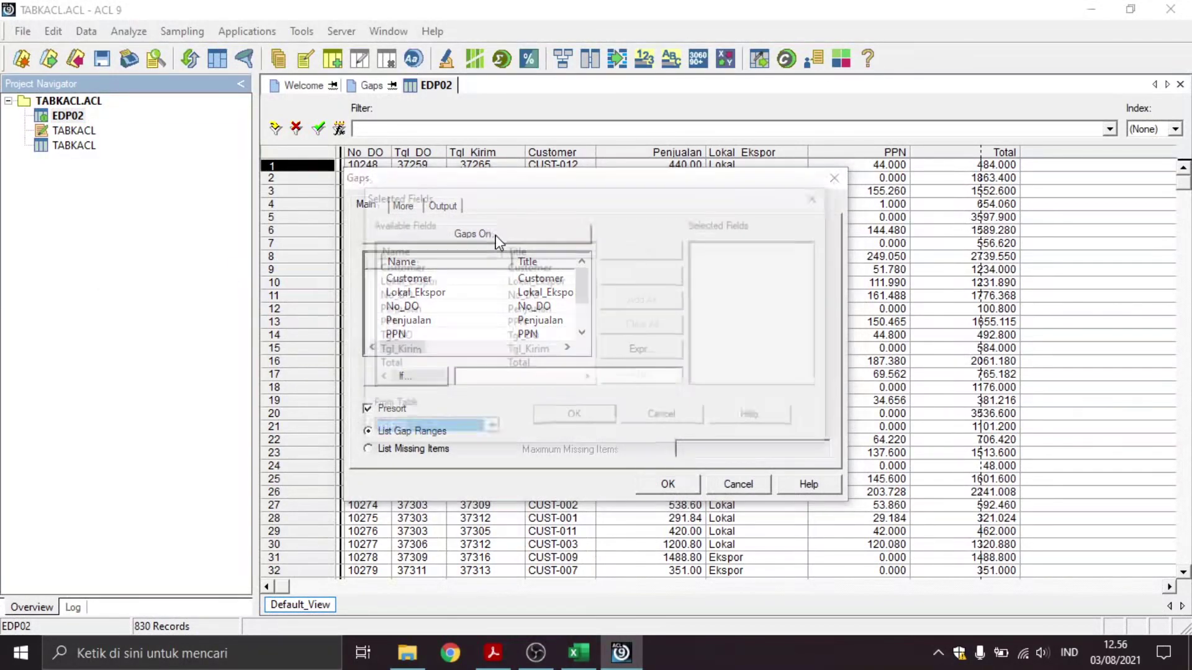
drag(459, 196, 425, 204)
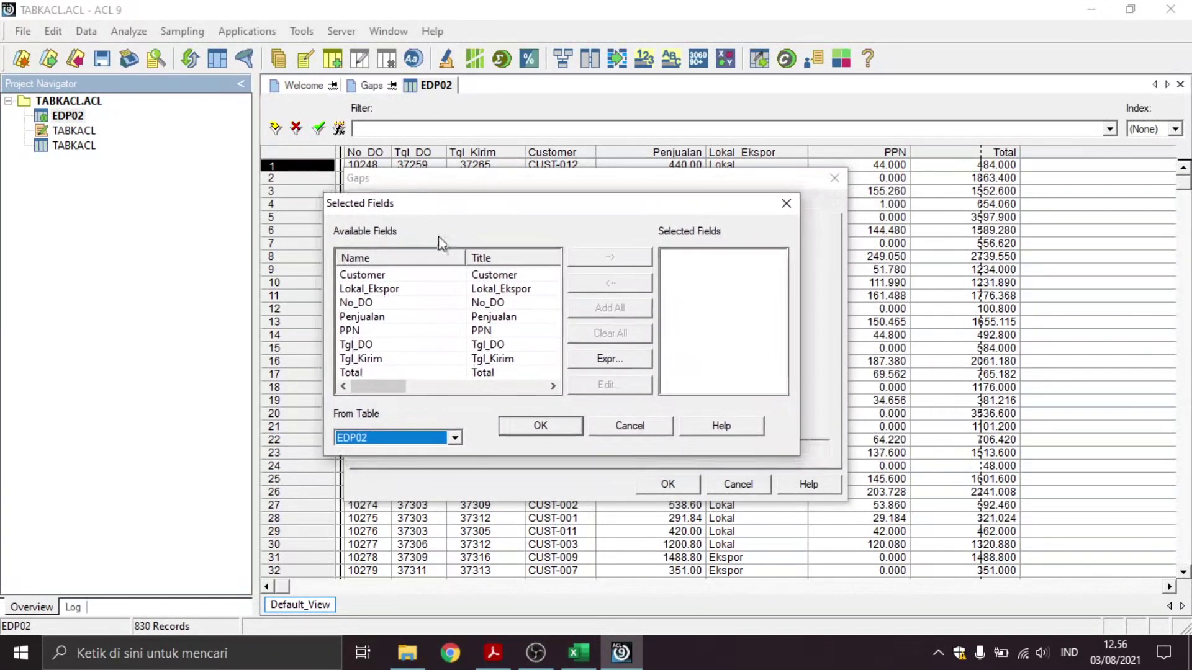
click(407, 308)
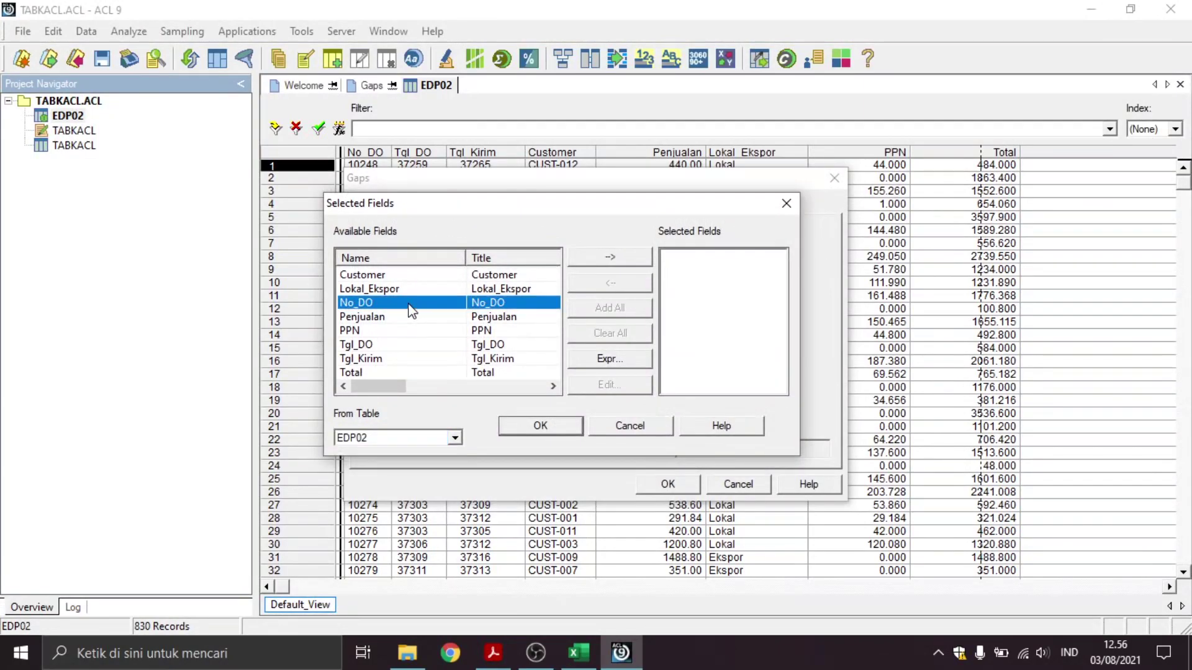
click(621, 267)
click(542, 425)
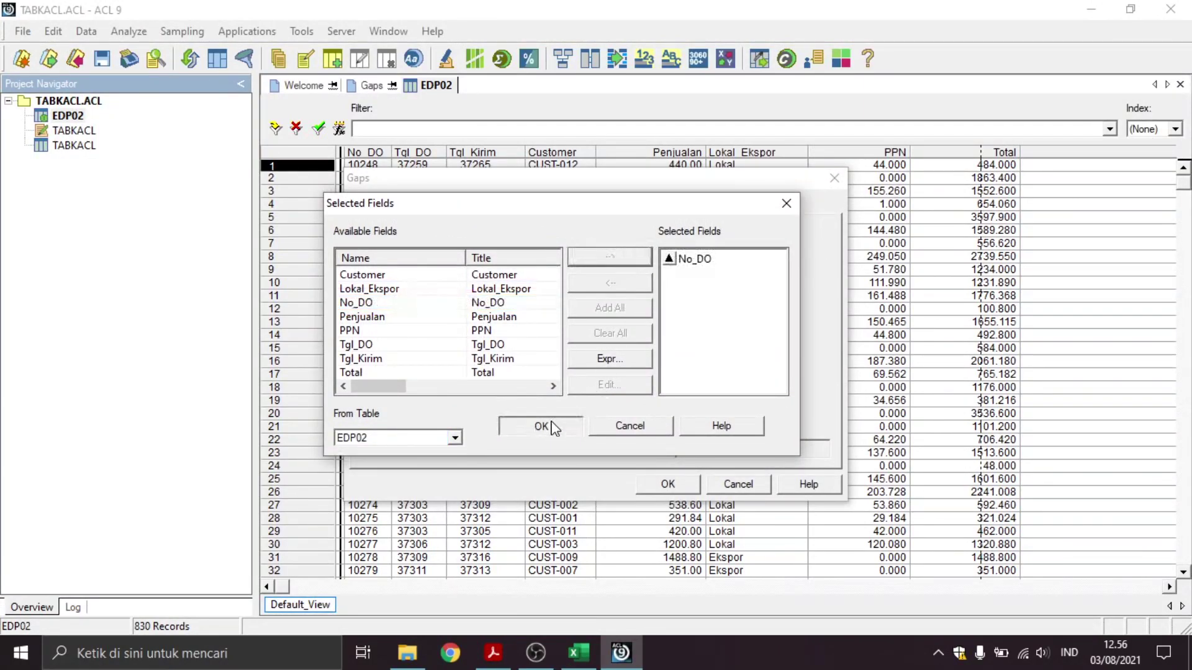
click(443, 206)
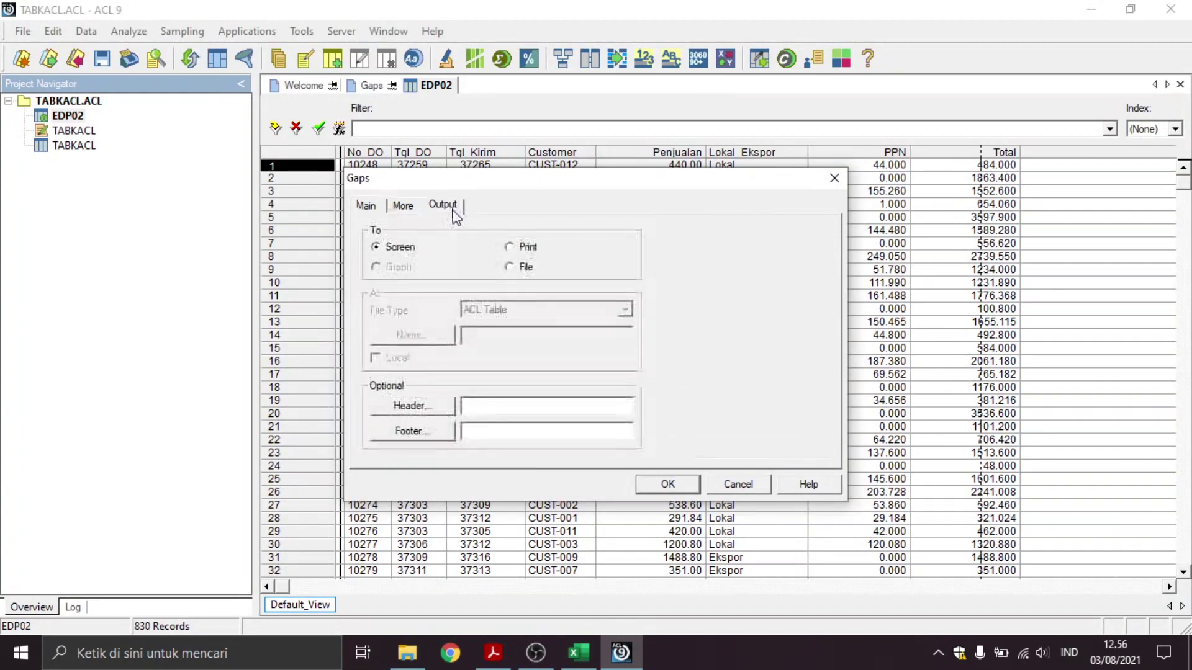
click(668, 485)
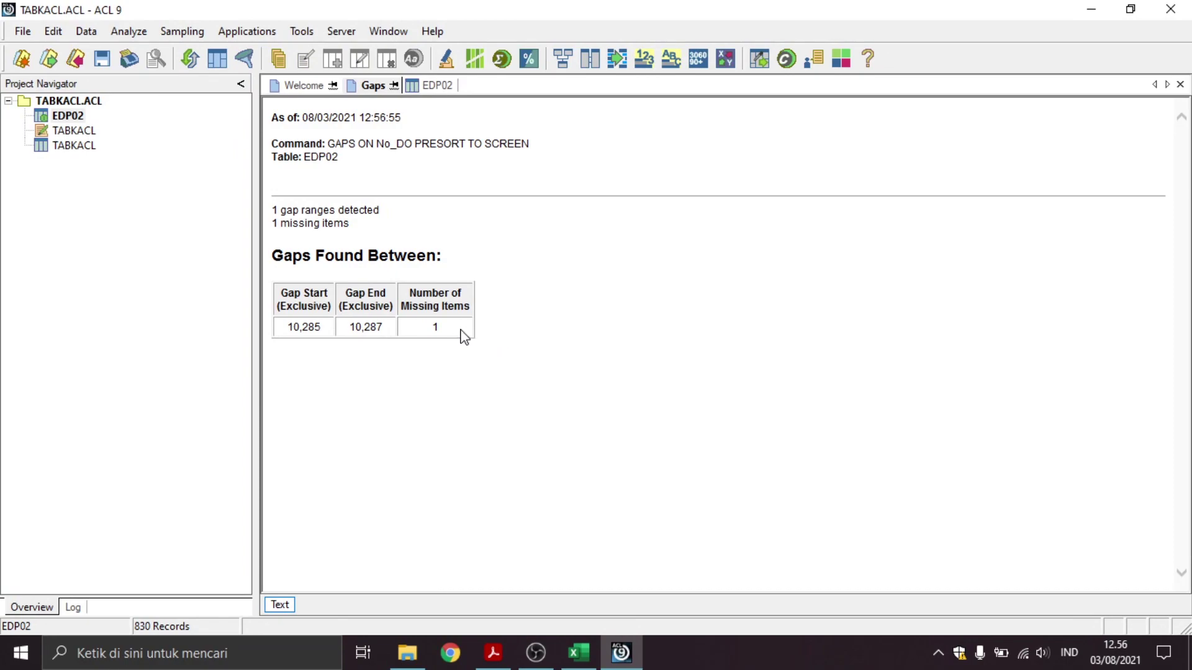
Review the gap start, gap end and number of missing items in the No_DO gaps result
drag(451, 335, 273, 328)
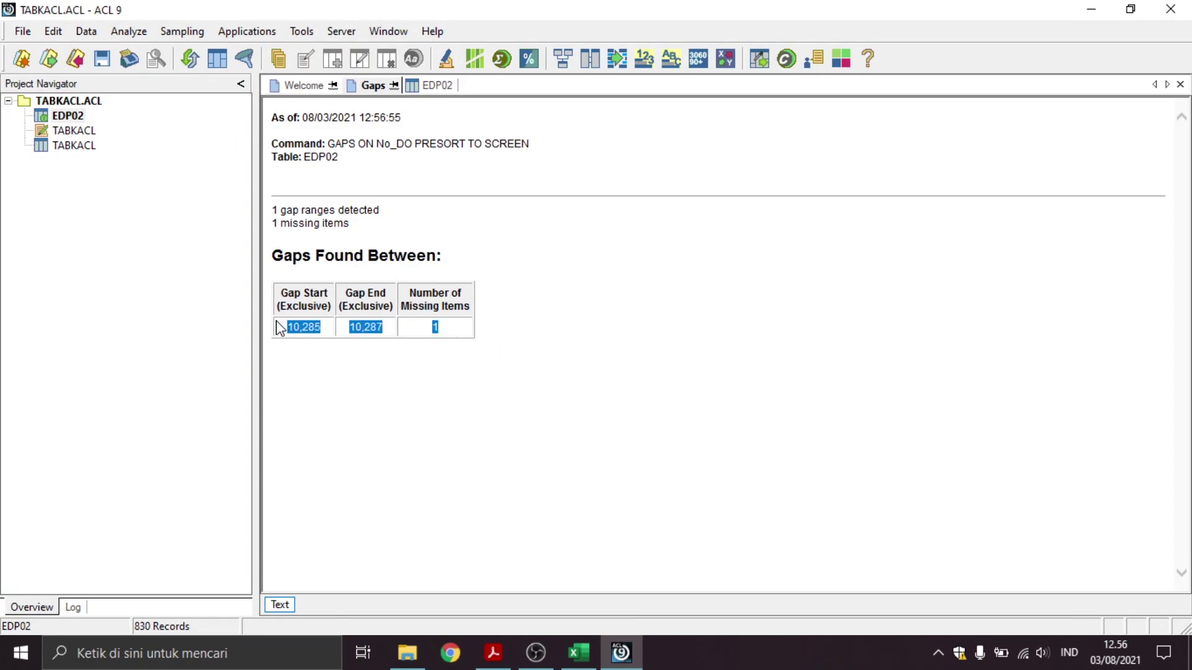
click(296, 361)
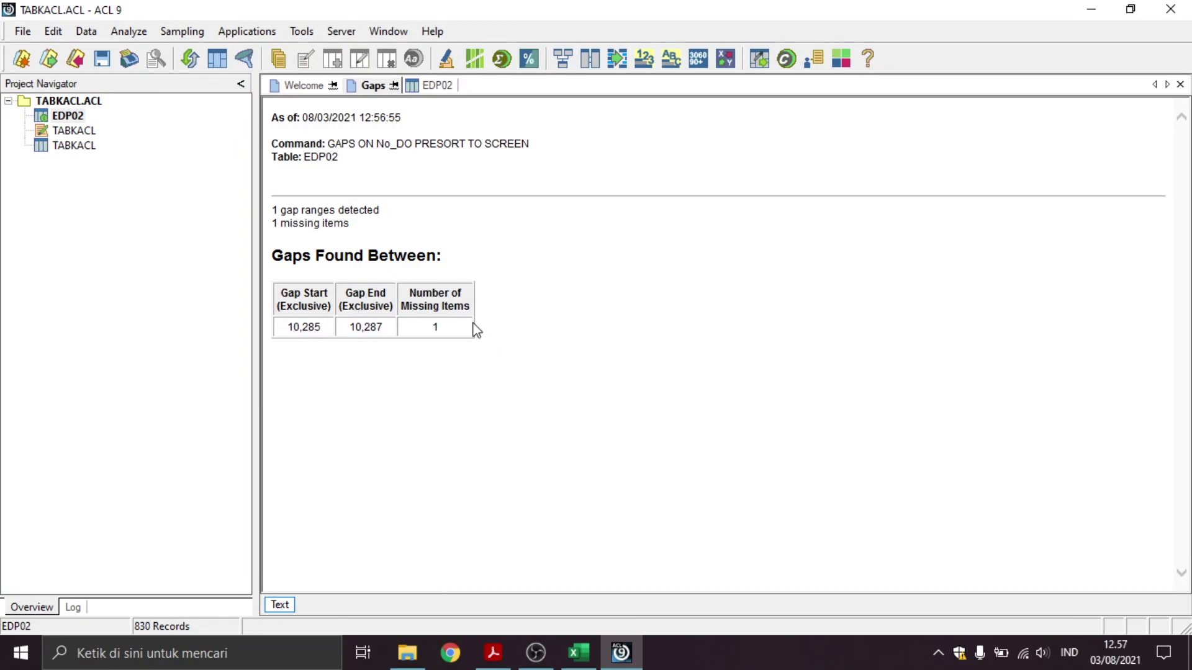
drag(474, 327, 265, 324)
click(294, 328)
drag(459, 326, 431, 329)
click(313, 87)
click(379, 87)
Inspect the EDP02 records around No_DO 10285 and check them against the reported gap range
click(425, 88)
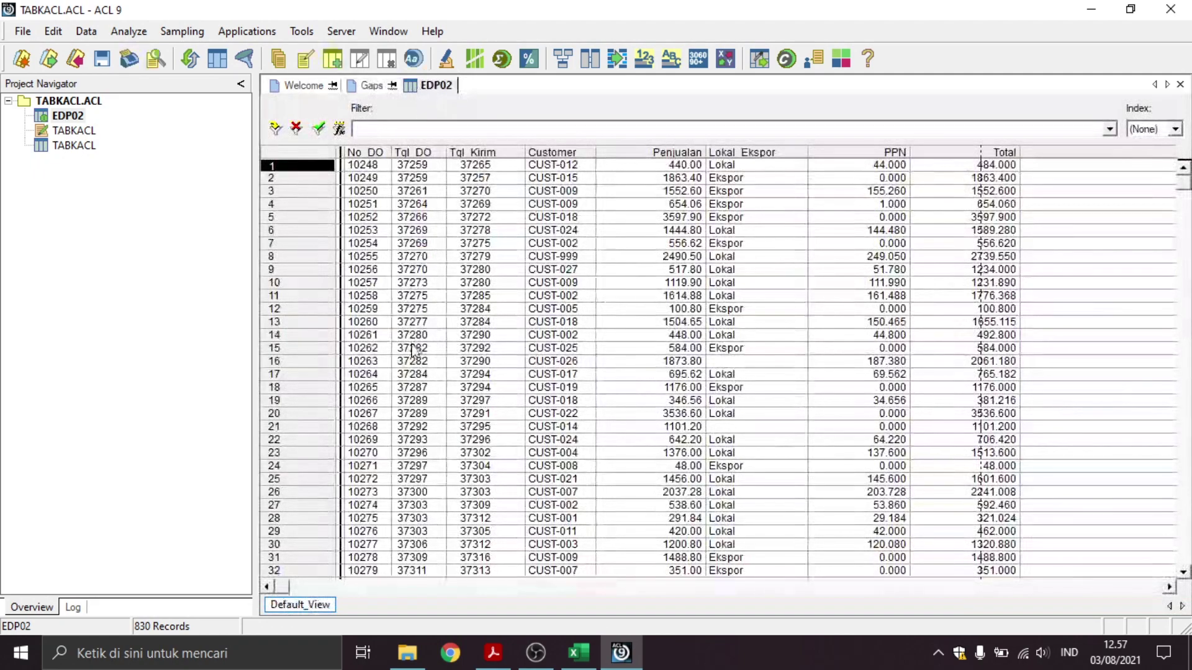
click(379, 545)
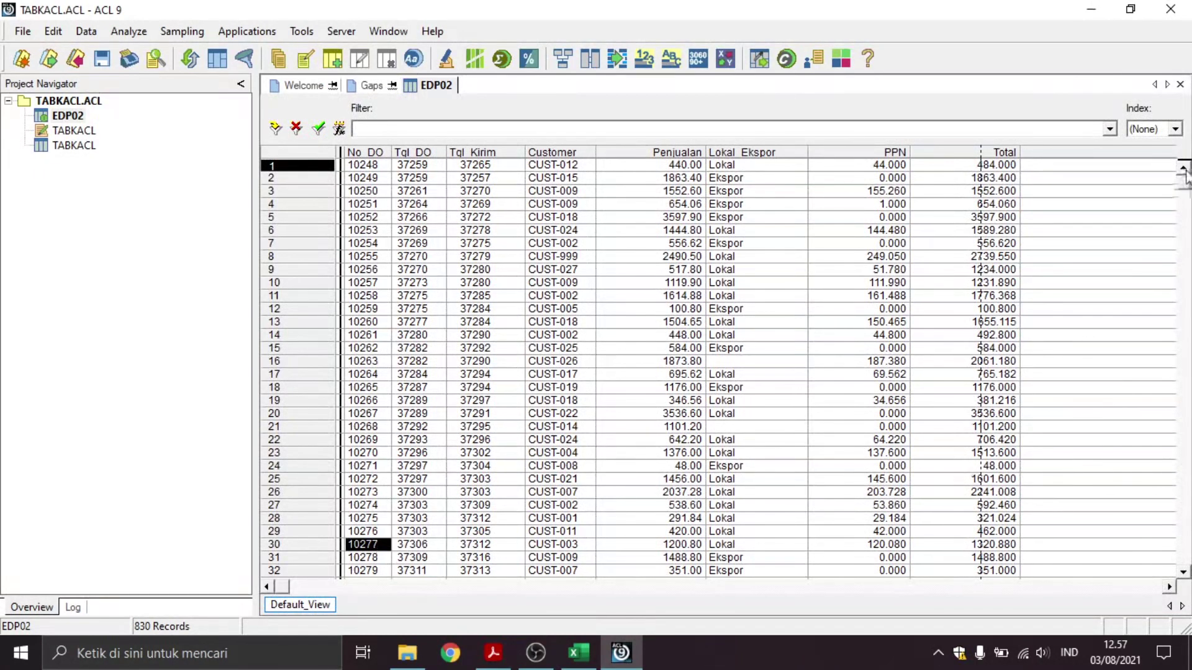
click(1183, 572)
click(1183, 572)
click(1184, 572)
click(1183, 573)
click(1184, 572)
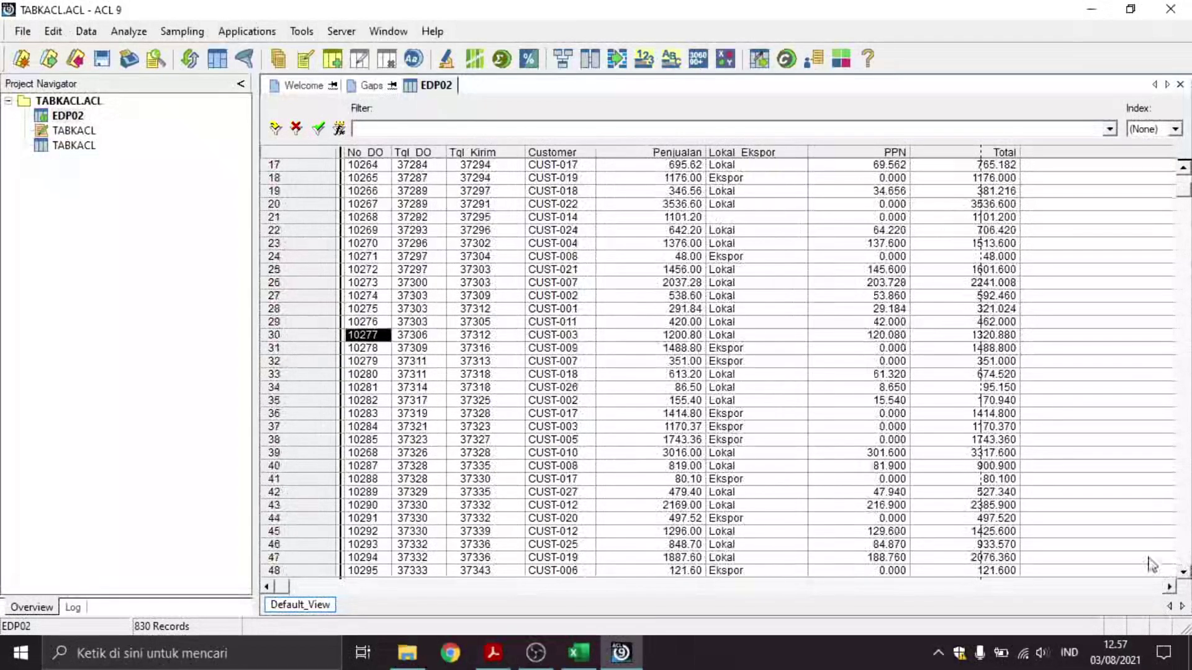
click(372, 440)
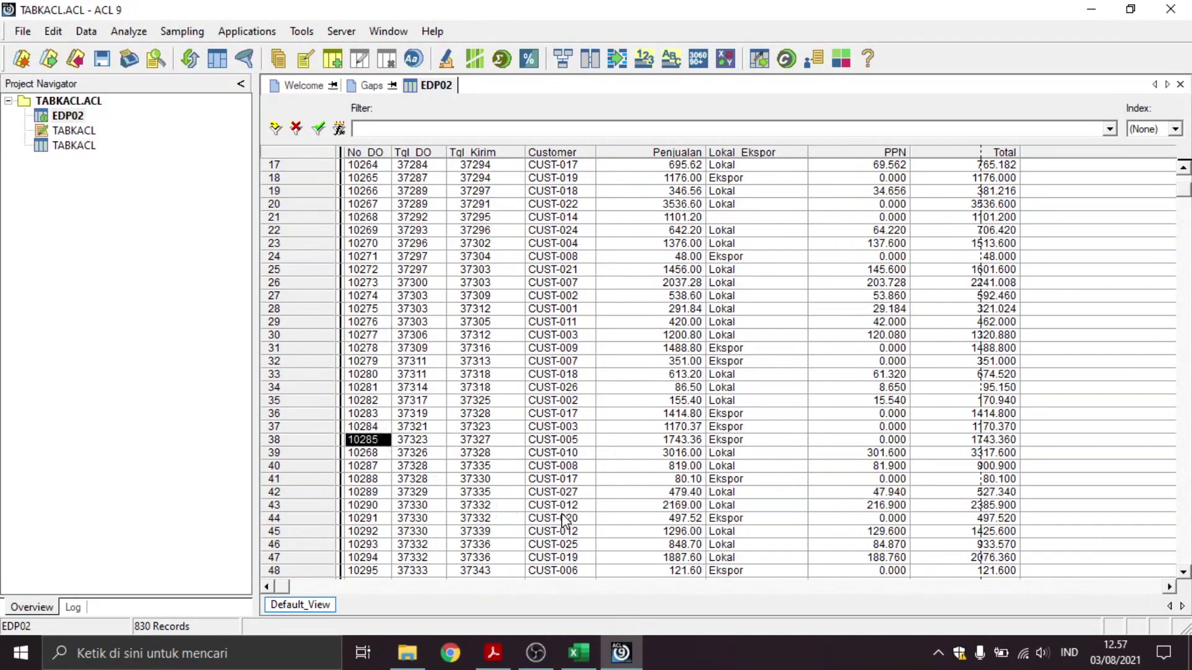
click(380, 454)
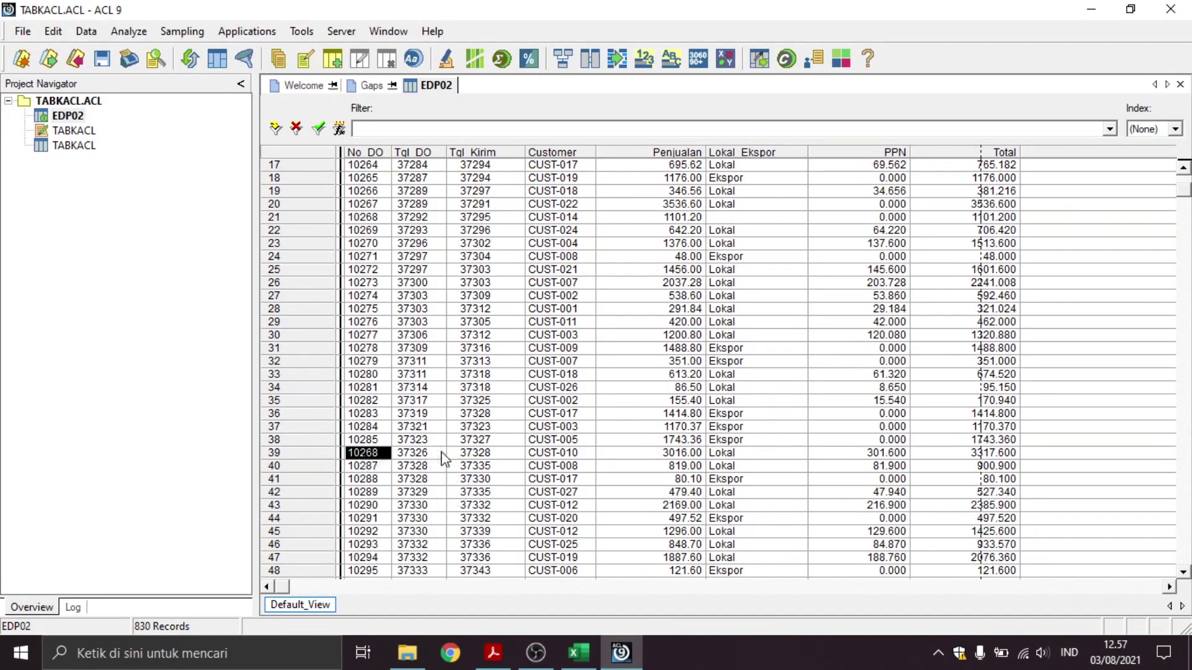
click(372, 89)
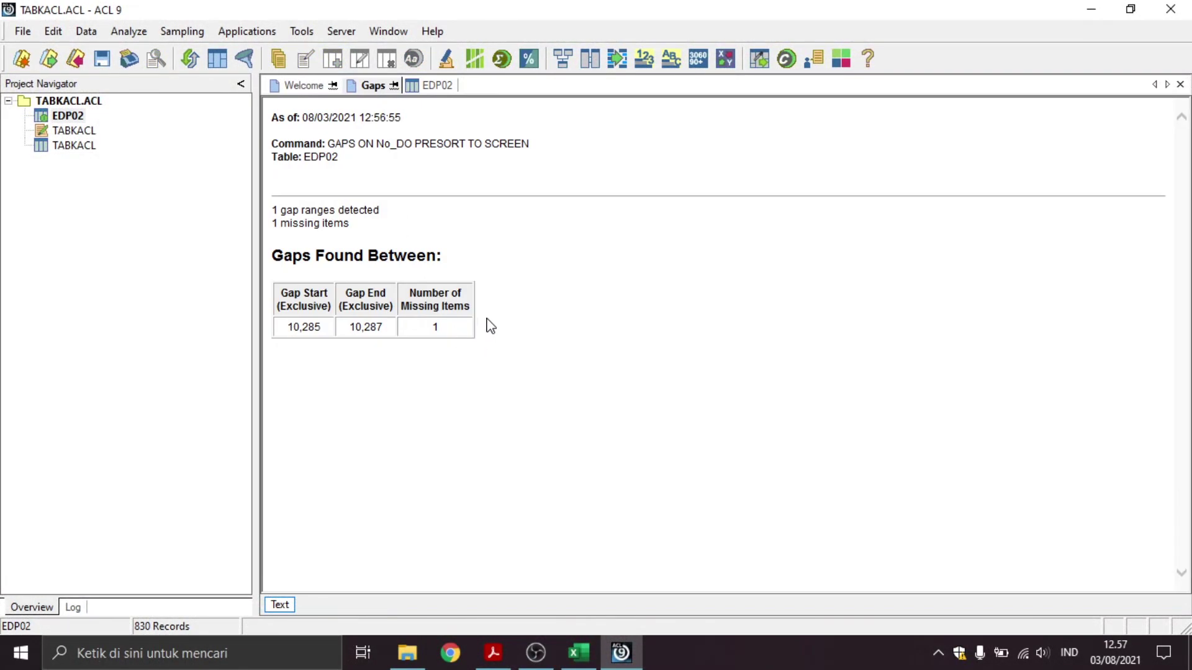
drag(478, 330, 266, 289)
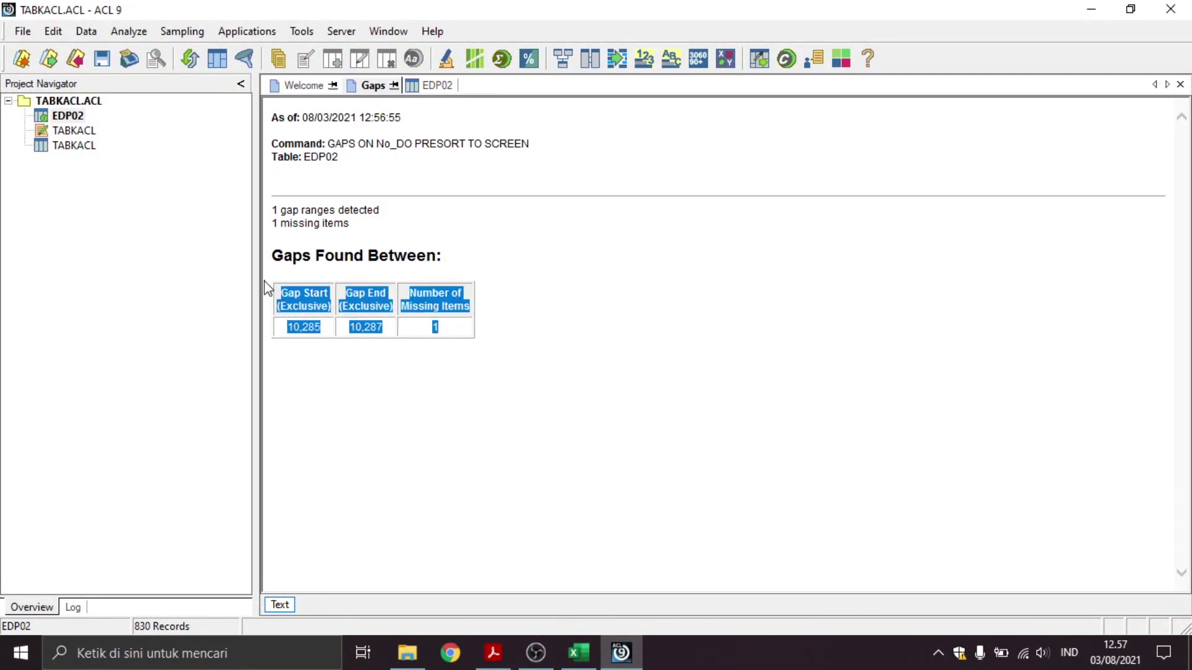
click(267, 288)
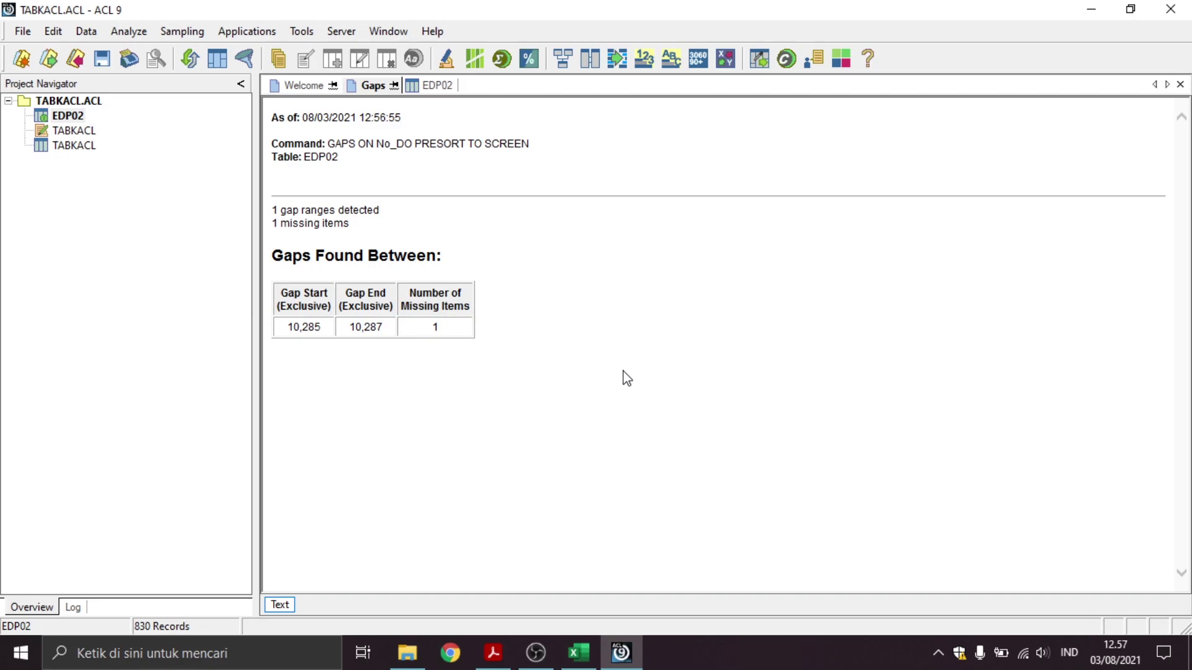
Consult the test list in the Excel workbook for the next test and return to ACL 9
click(577, 653)
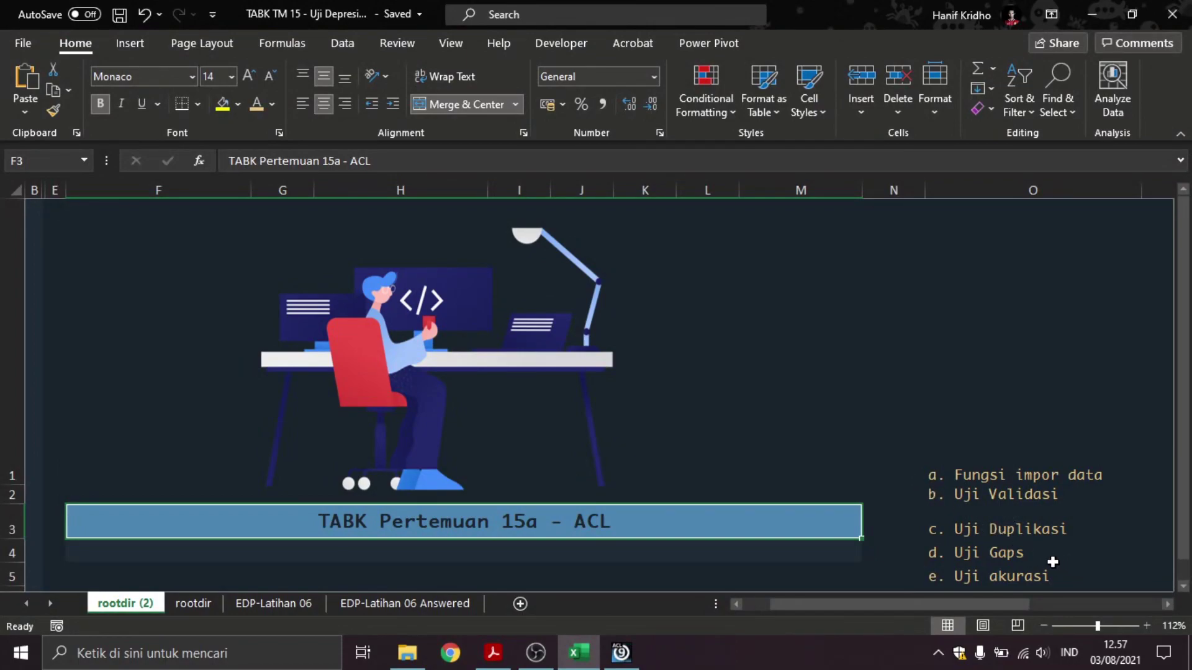
mouse_move(631, 656)
click(621, 653)
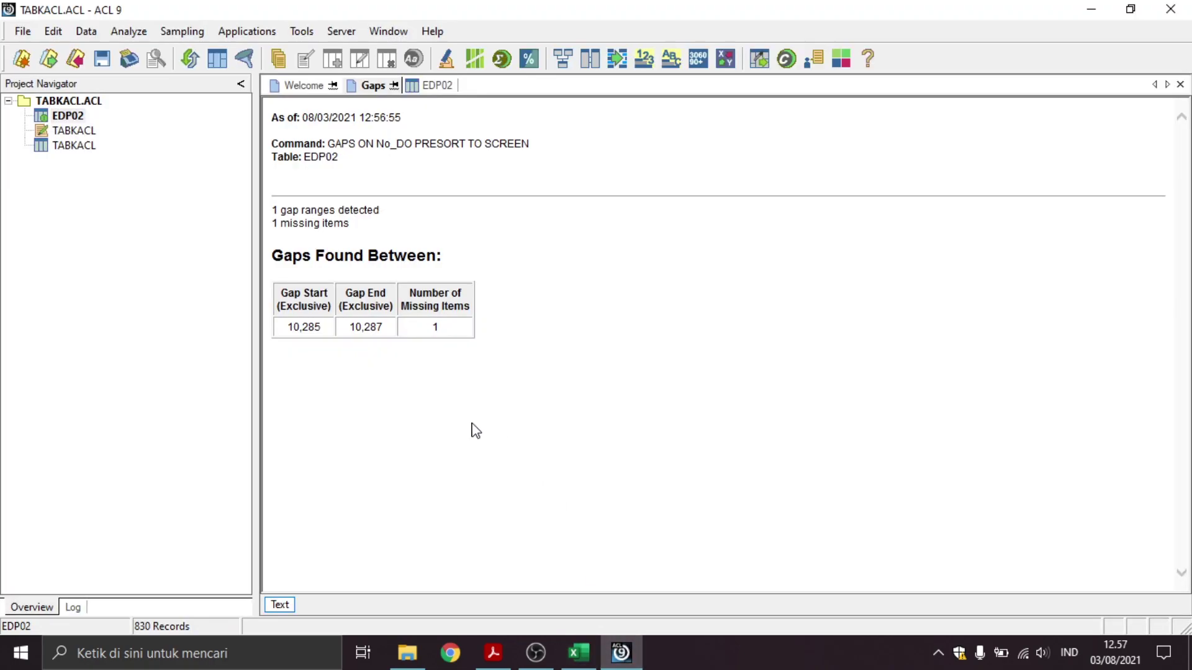
Examine the Penjualan, Lokal_Ekspor and PPN values in the EDP02 table as components of Total
click(65, 115)
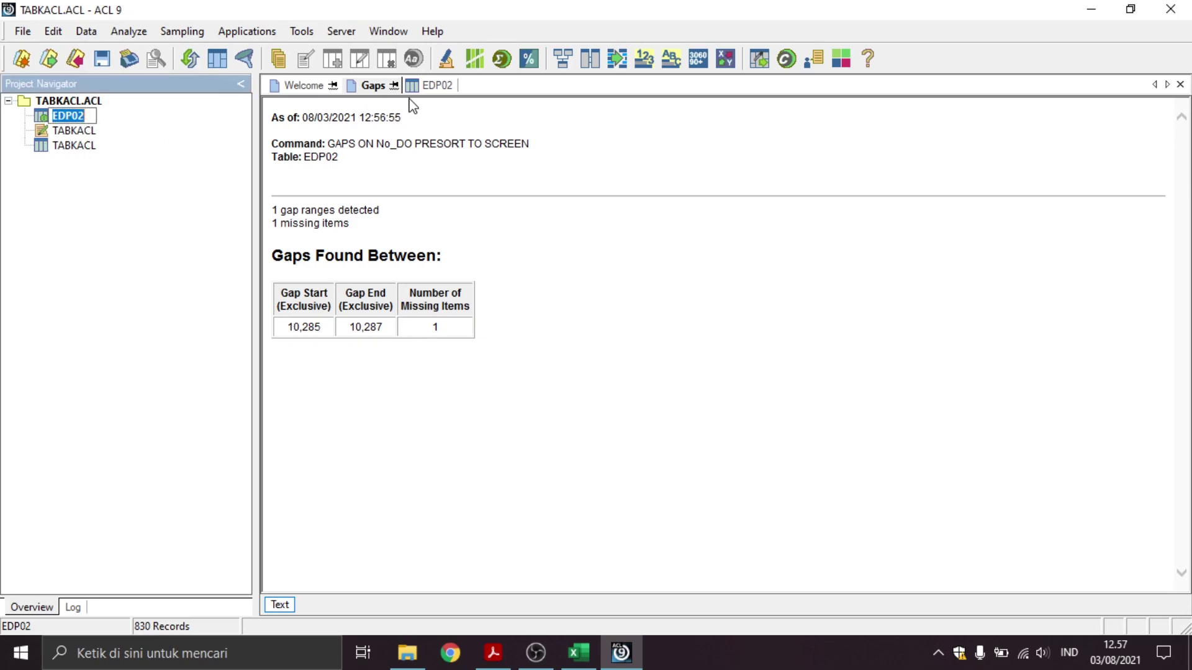
click(434, 86)
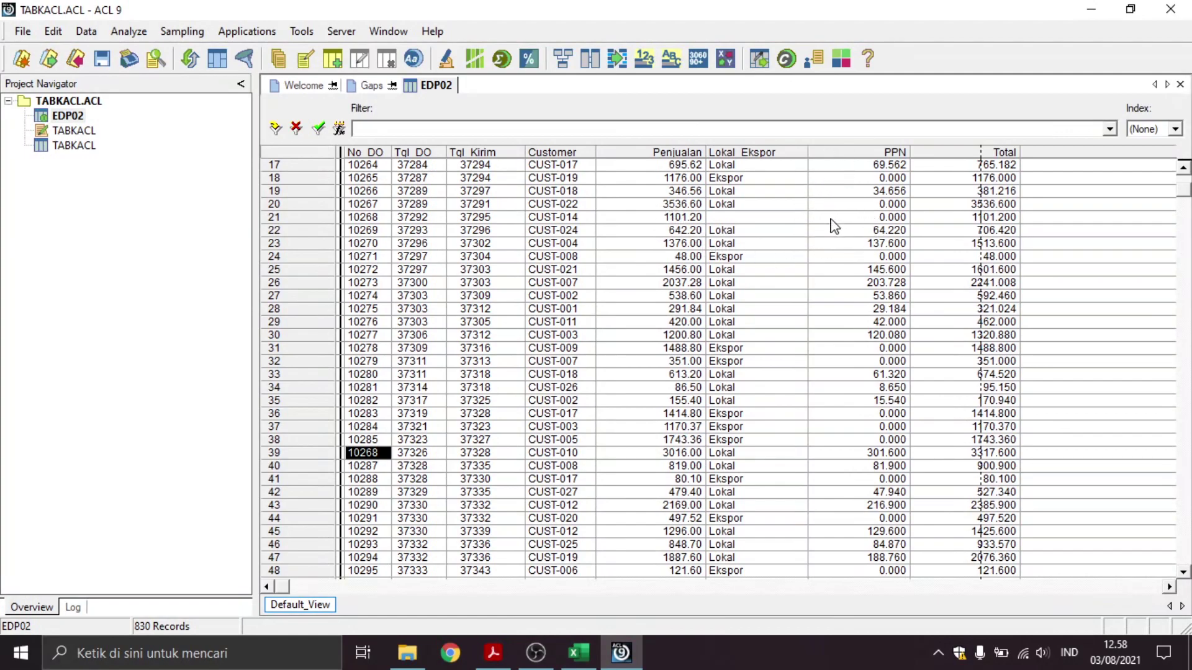
click(858, 166)
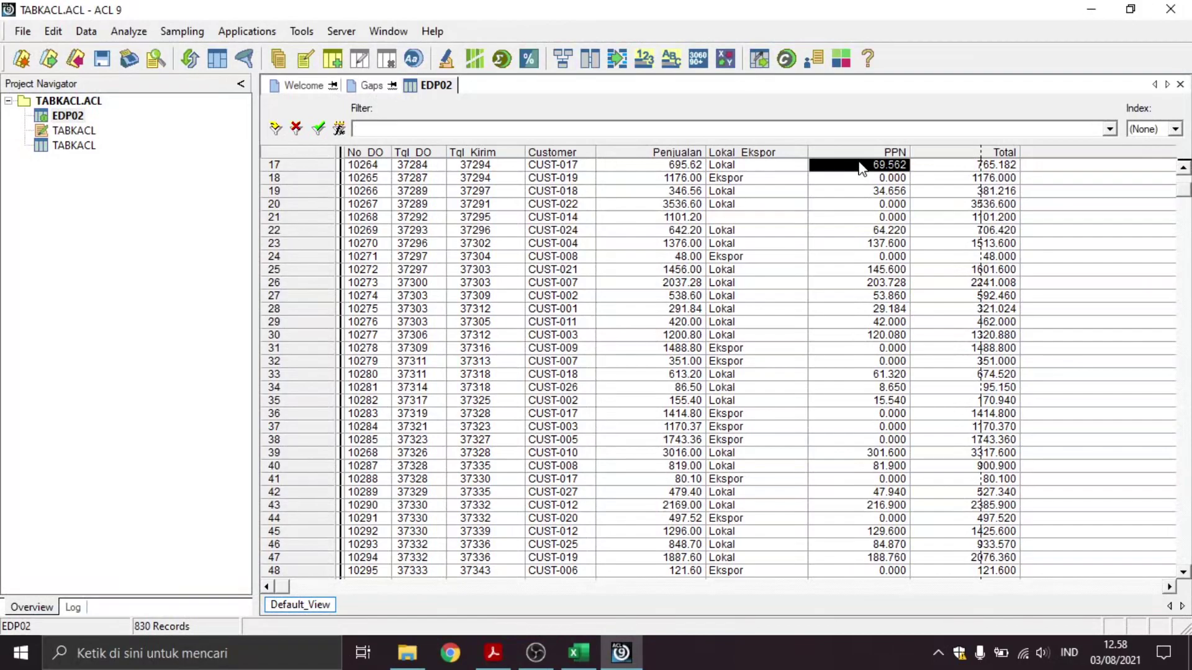
click(692, 167)
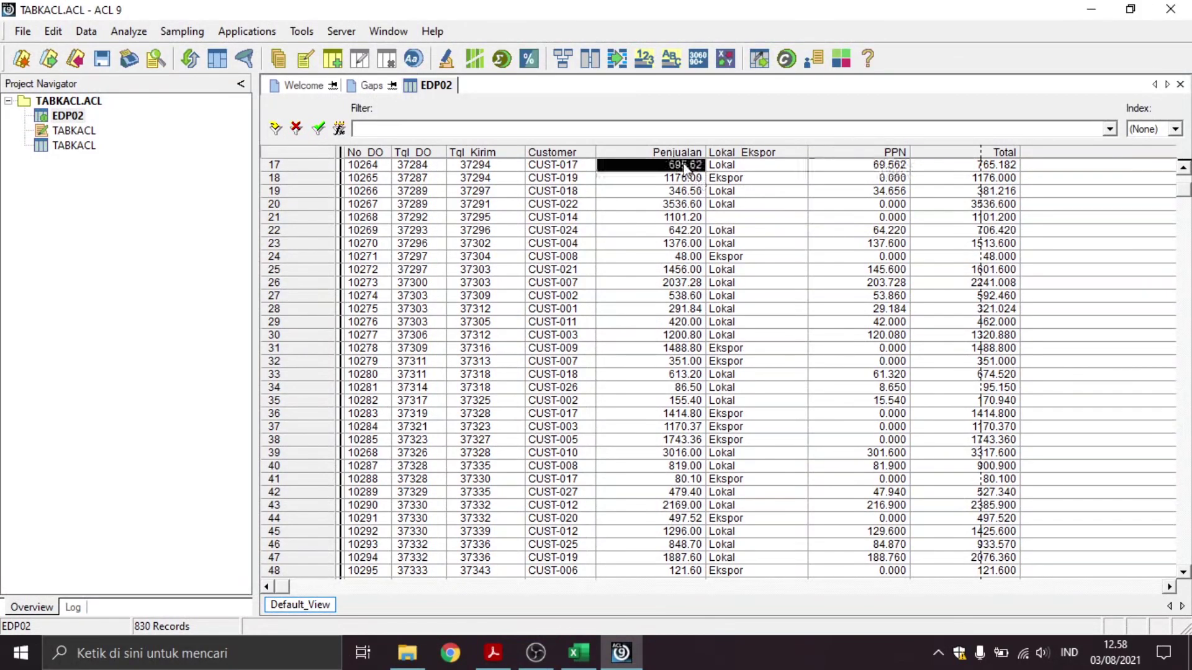
click(758, 168)
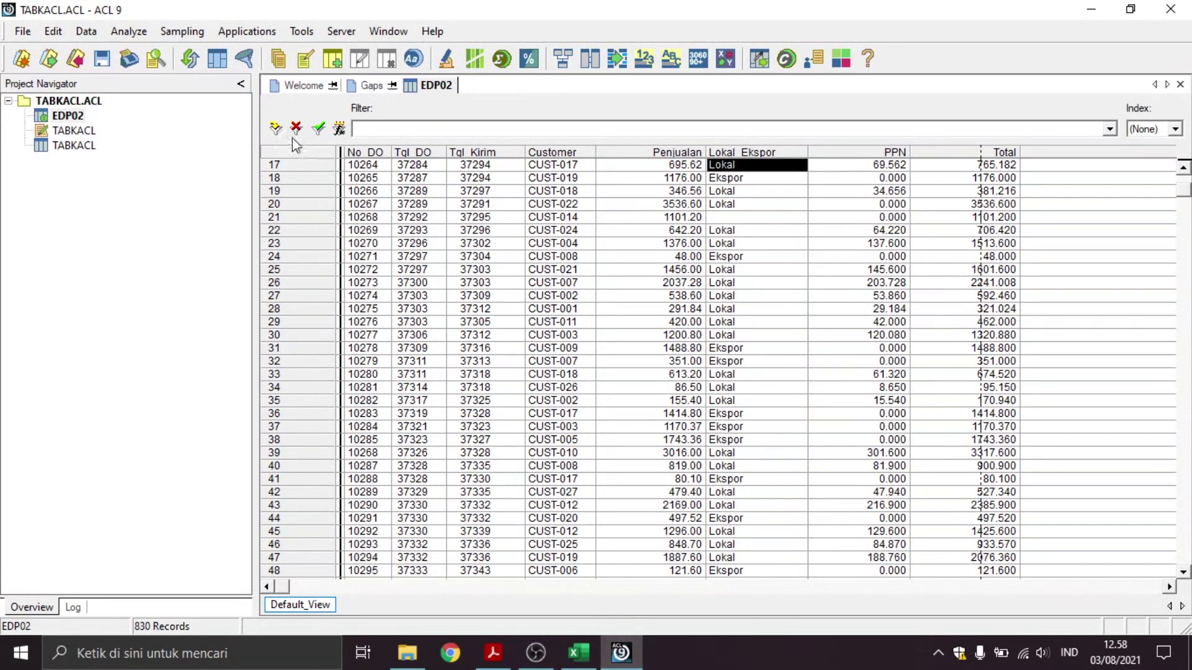
Set up a record count on the EDP02 table with the condition Total <> Penjualan + PPN
click(55, 115)
click(70, 117)
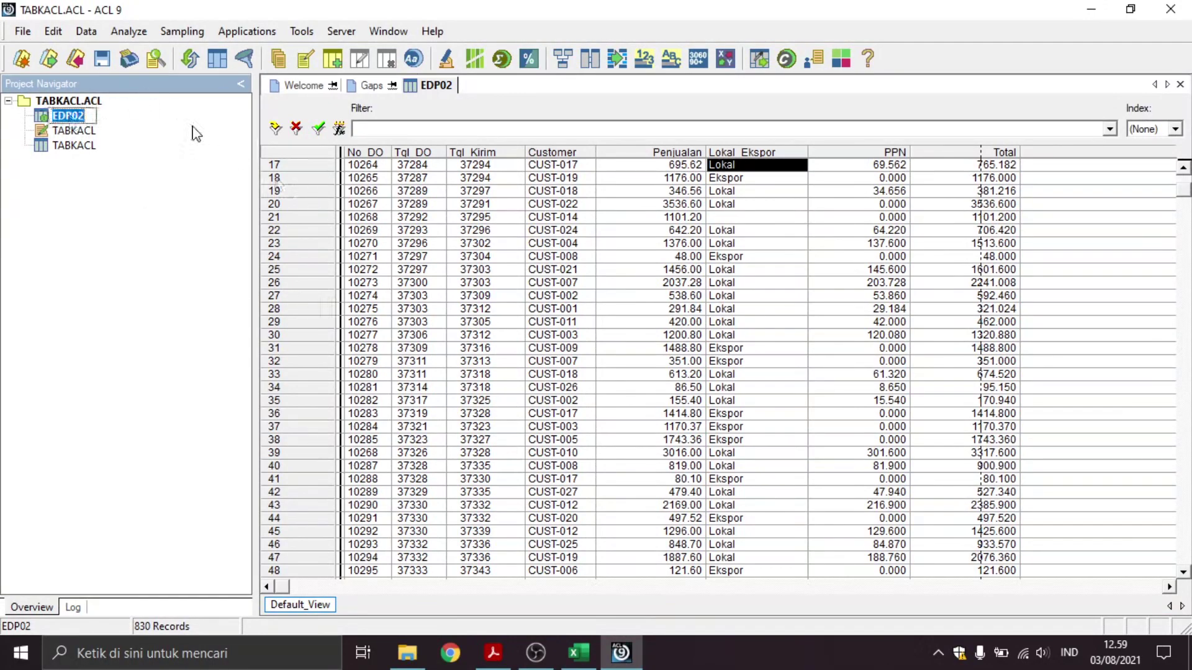
click(127, 32)
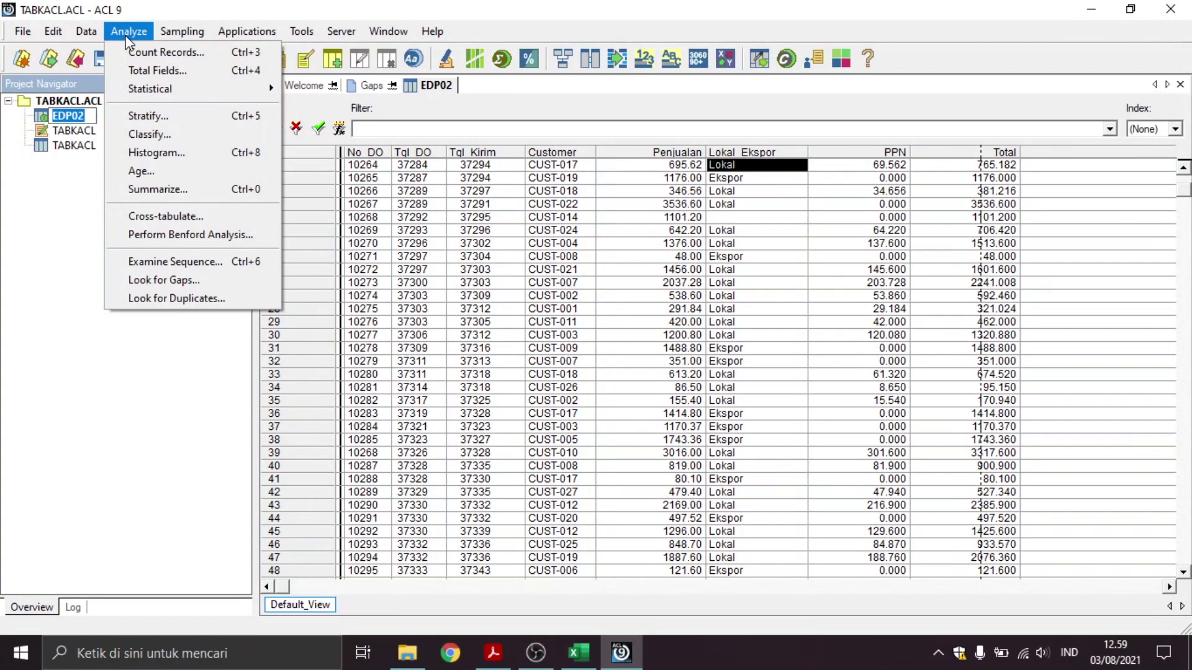
click(131, 53)
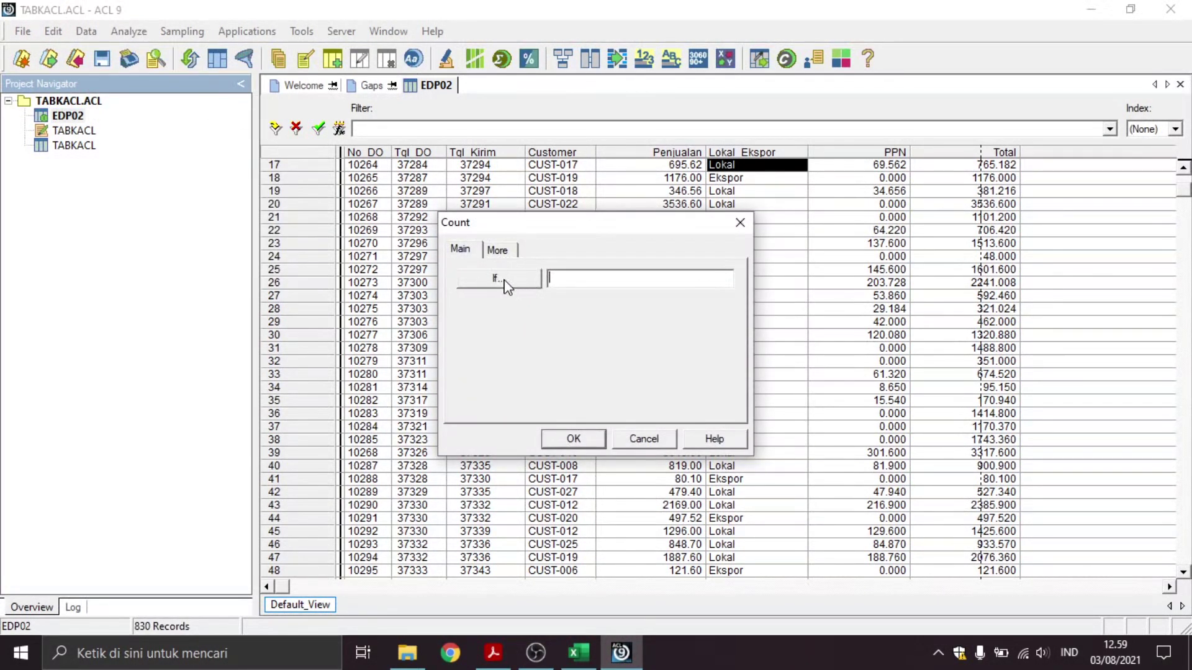
click(520, 281)
drag(525, 162, 530, 196)
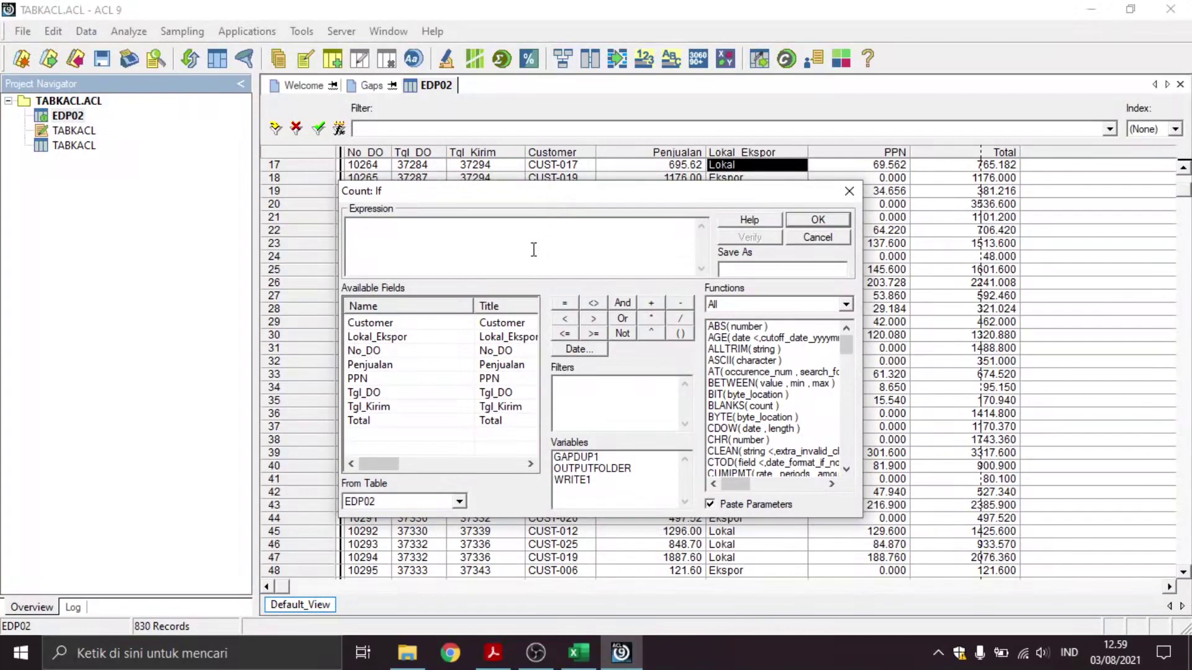
double_click(366, 422)
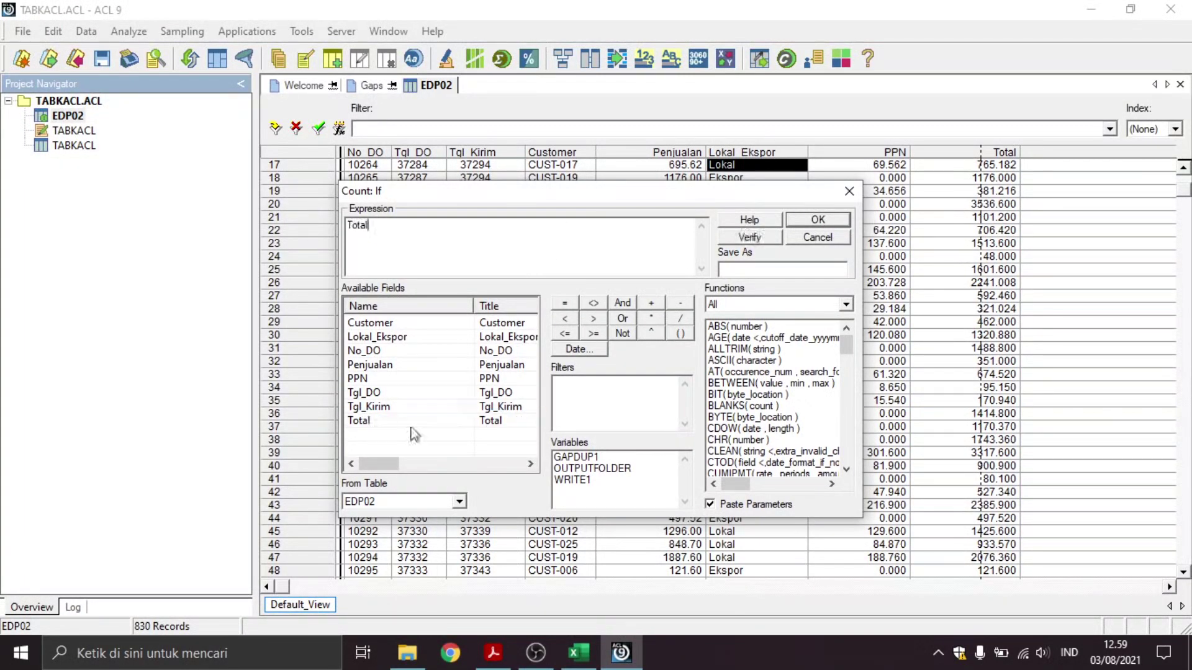
click(593, 309)
double_click(380, 366)
click(656, 307)
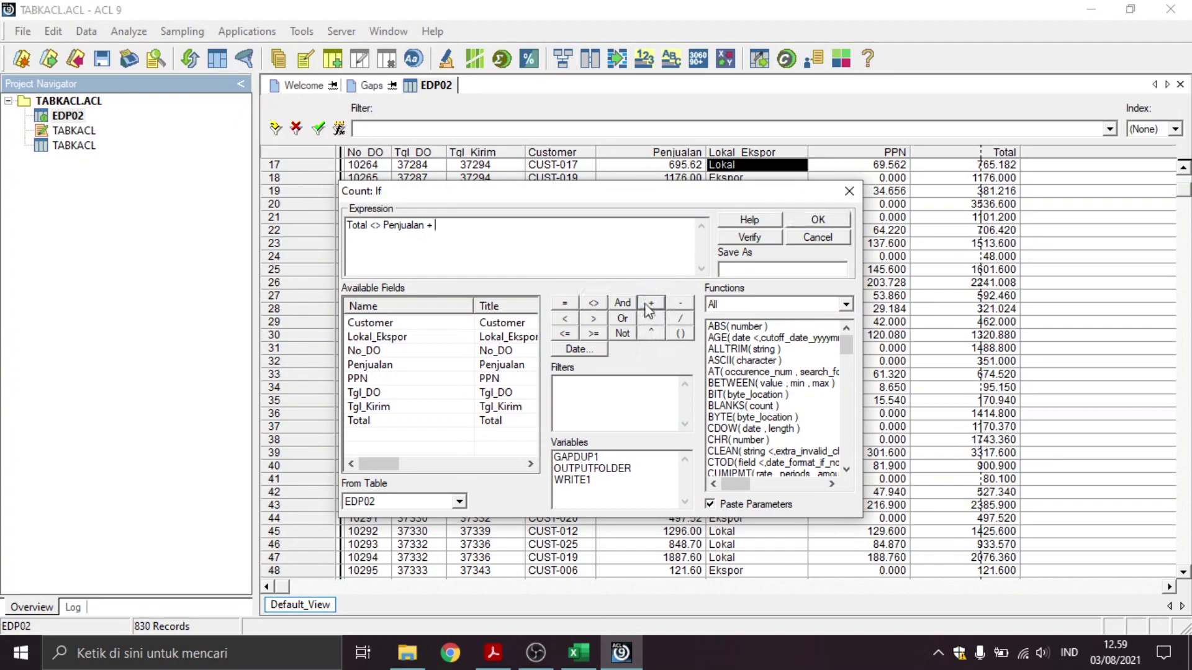
double_click(370, 380)
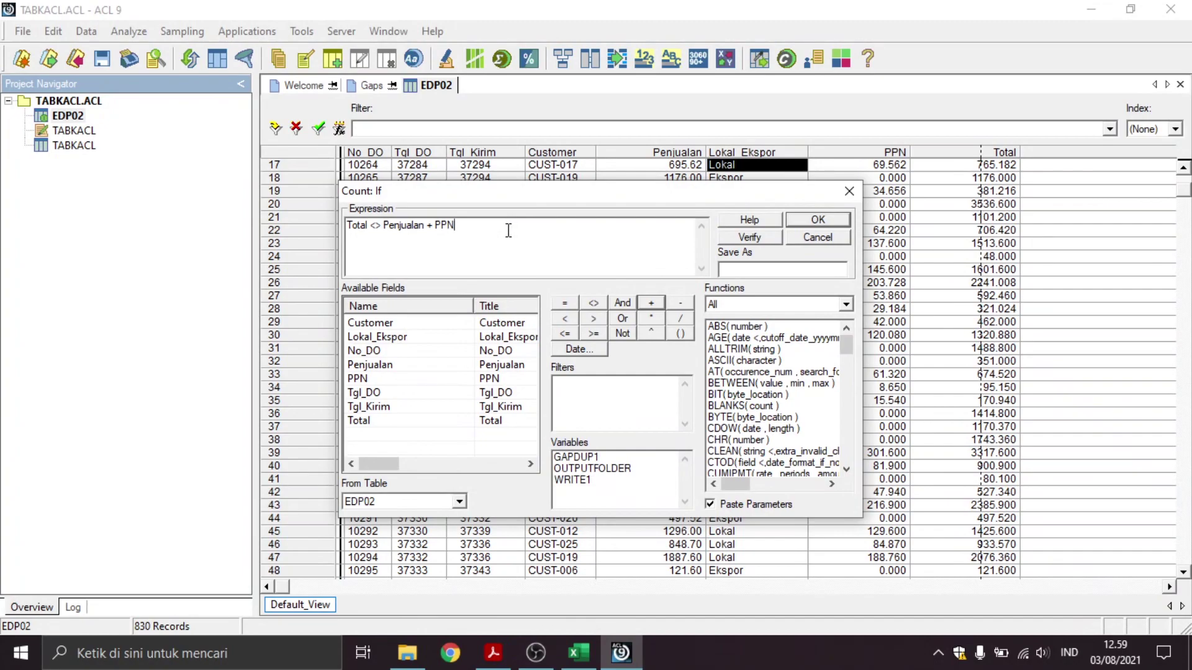
Verify the count condition's expression and run the record count on EDP02
click(758, 242)
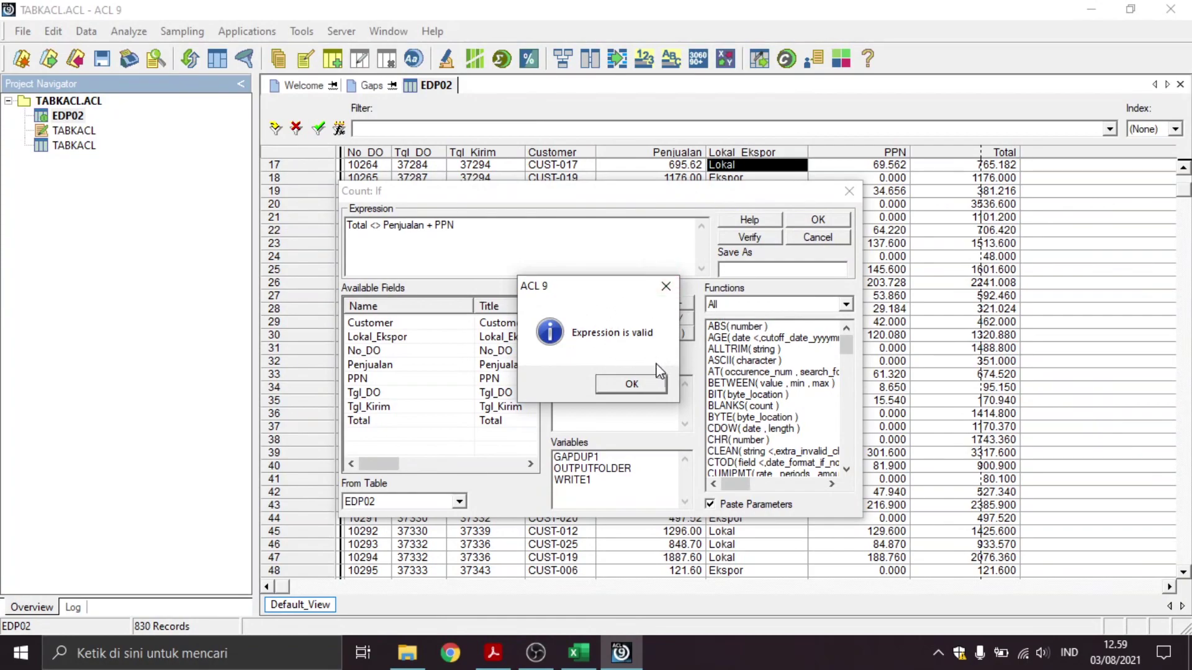
click(645, 383)
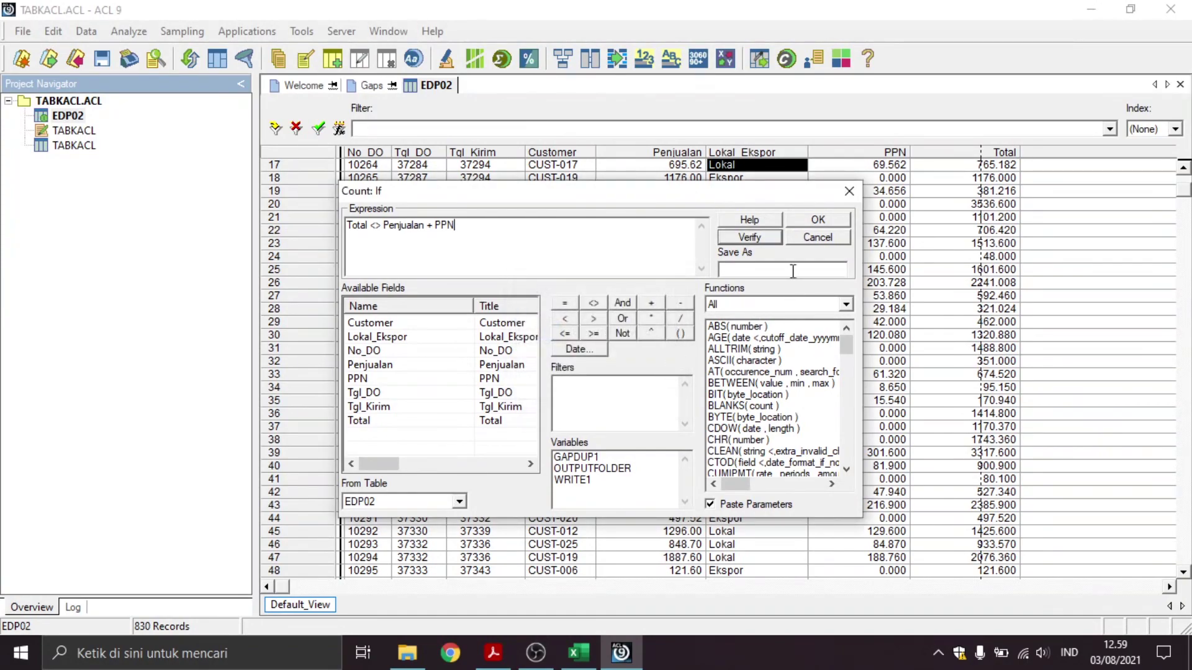
click(808, 221)
click(521, 250)
click(478, 249)
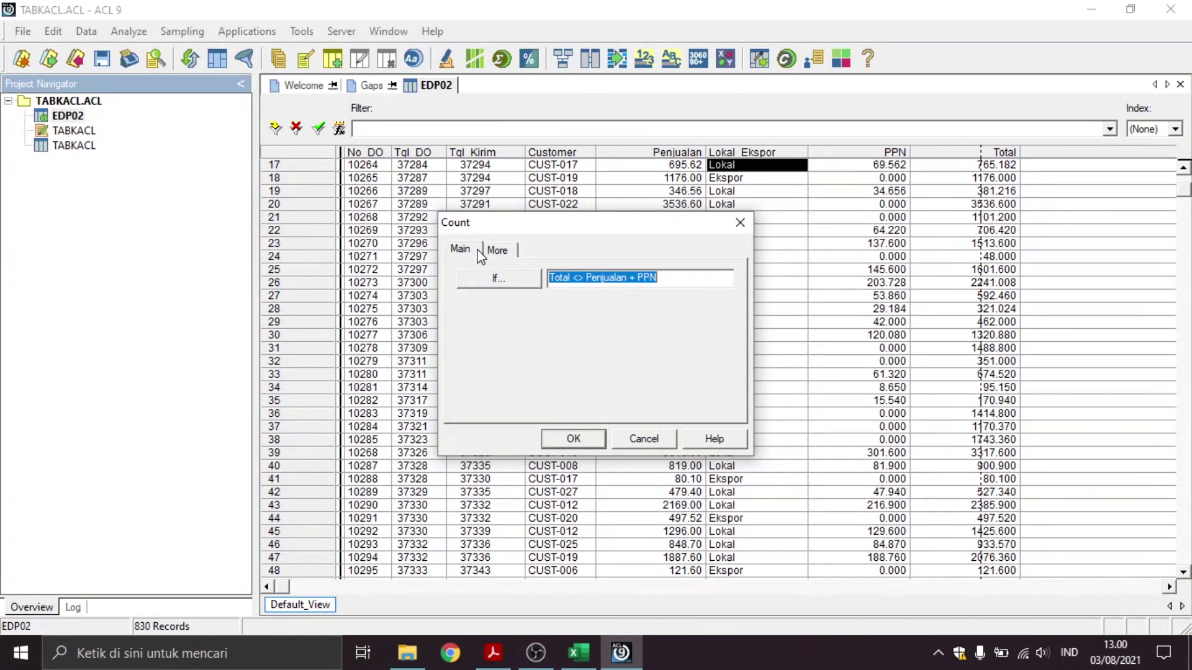
click(574, 440)
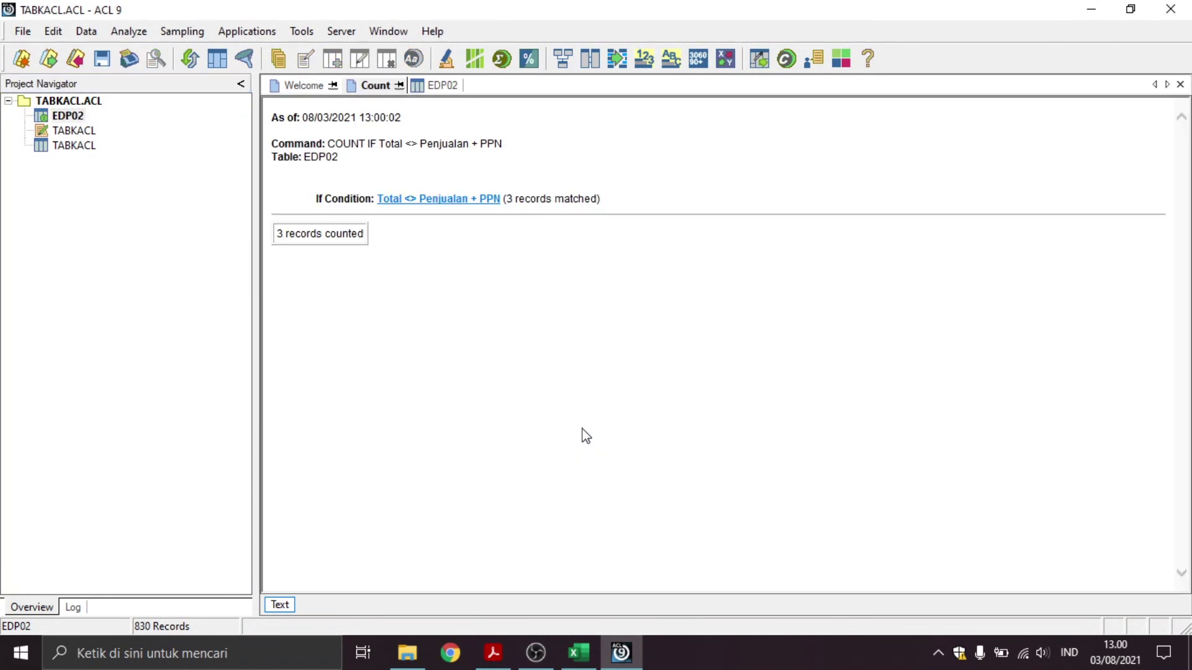
Review the EDP02 records matching the count condition from the Count result, and clear the filter from the table
drag(606, 198, 508, 200)
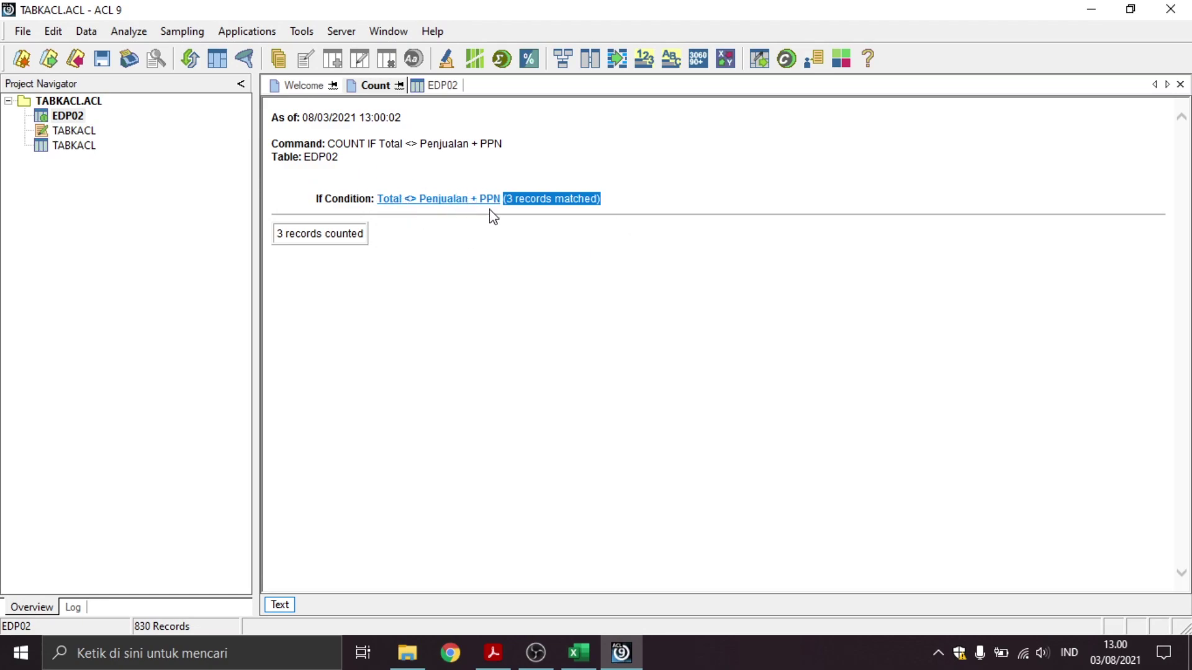
click(546, 171)
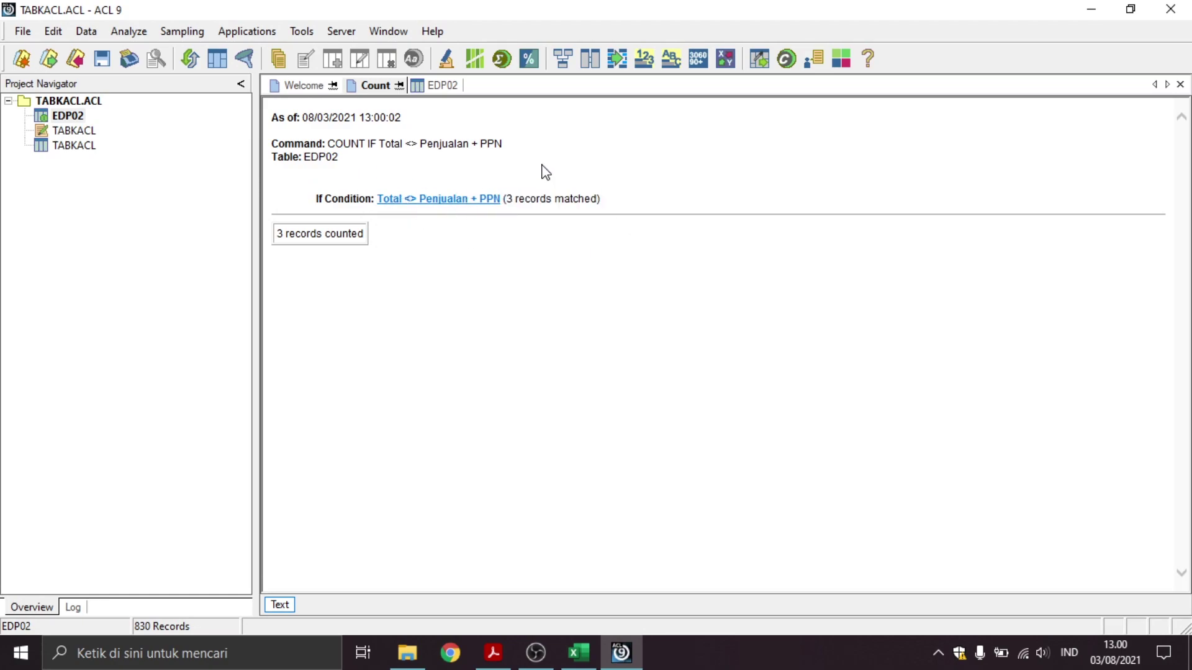
click(482, 200)
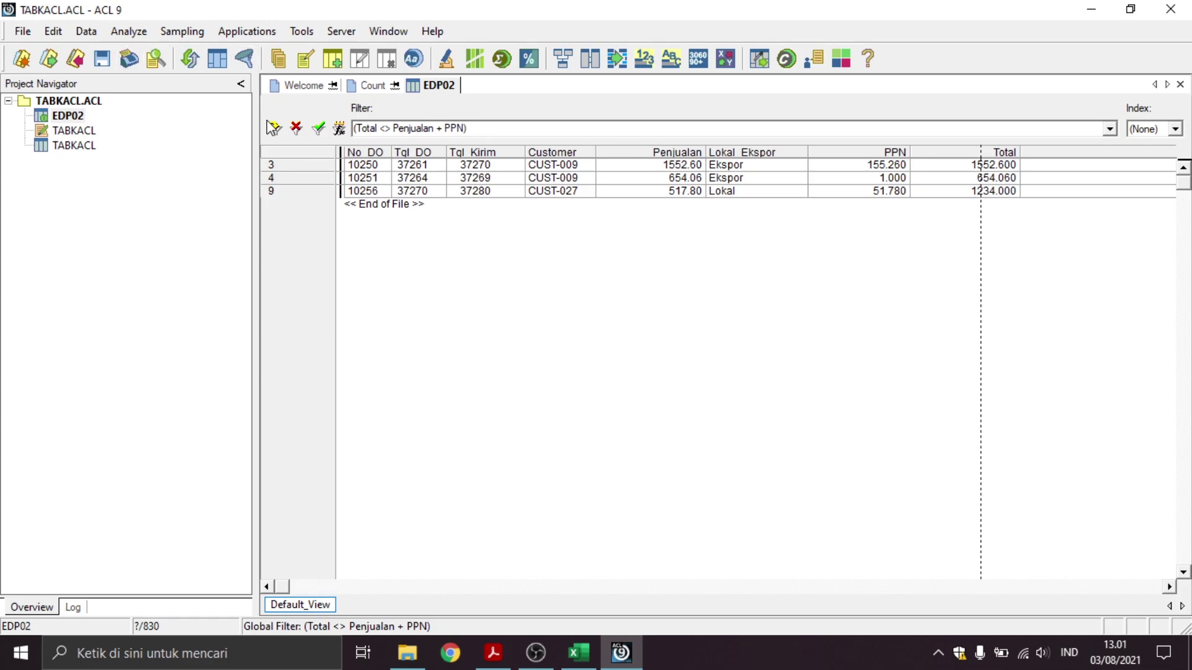
click(304, 131)
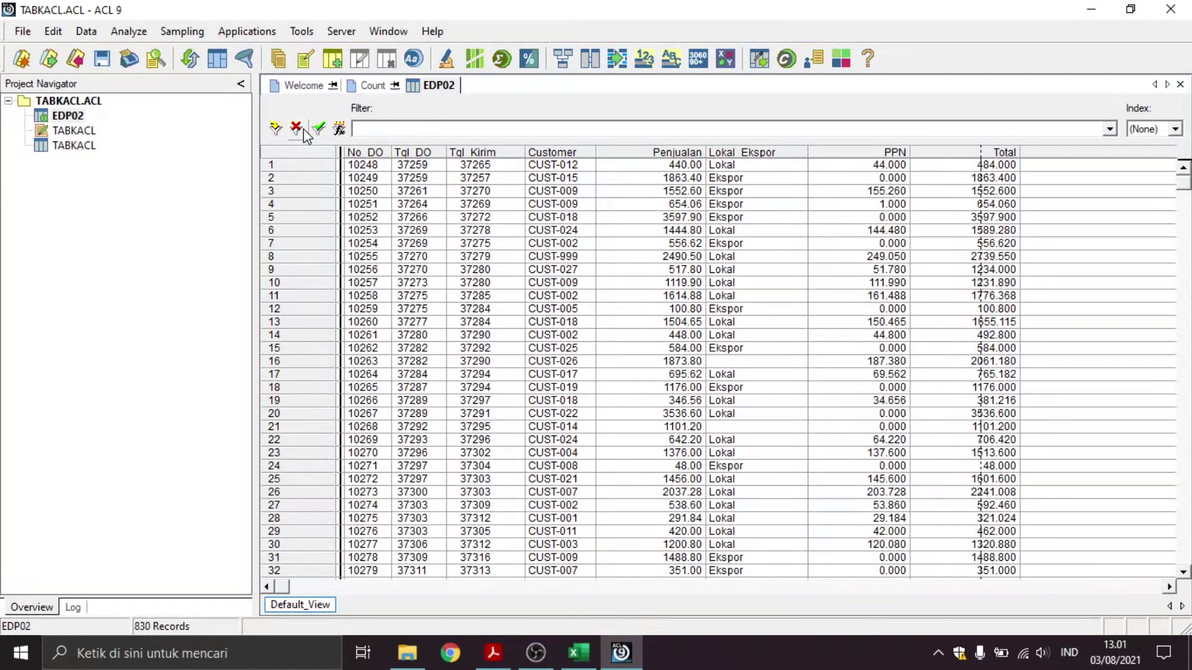
Create a new expression field named UjiAkurasi in the EDP02 table layout
click(53, 34)
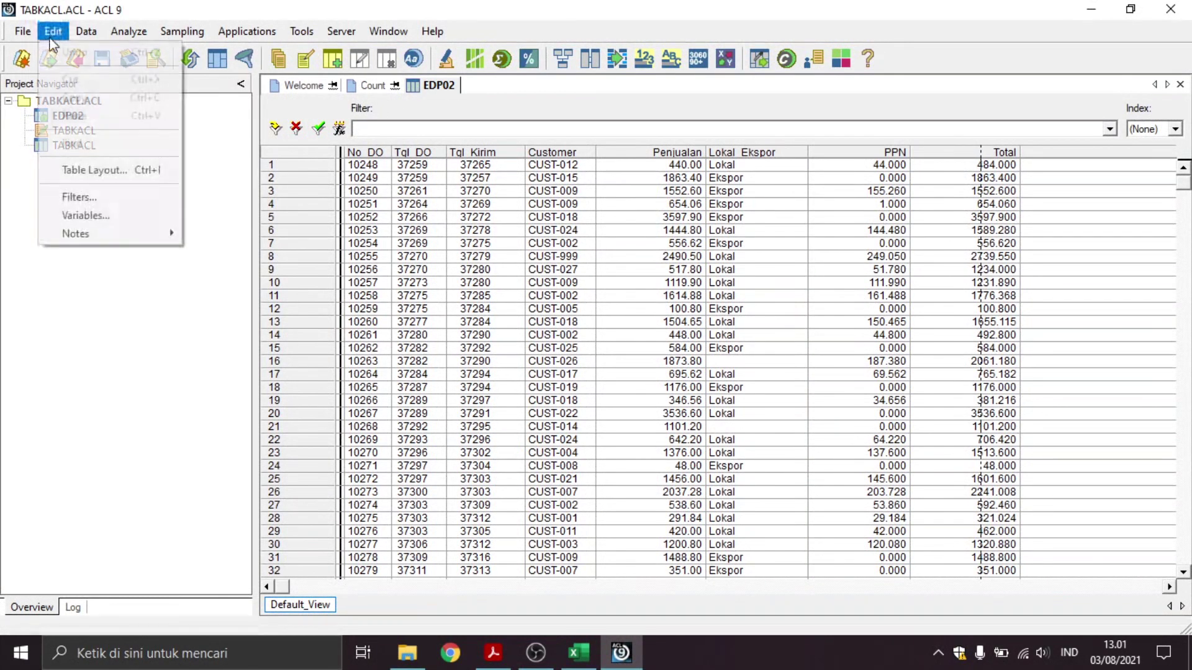
click(79, 166)
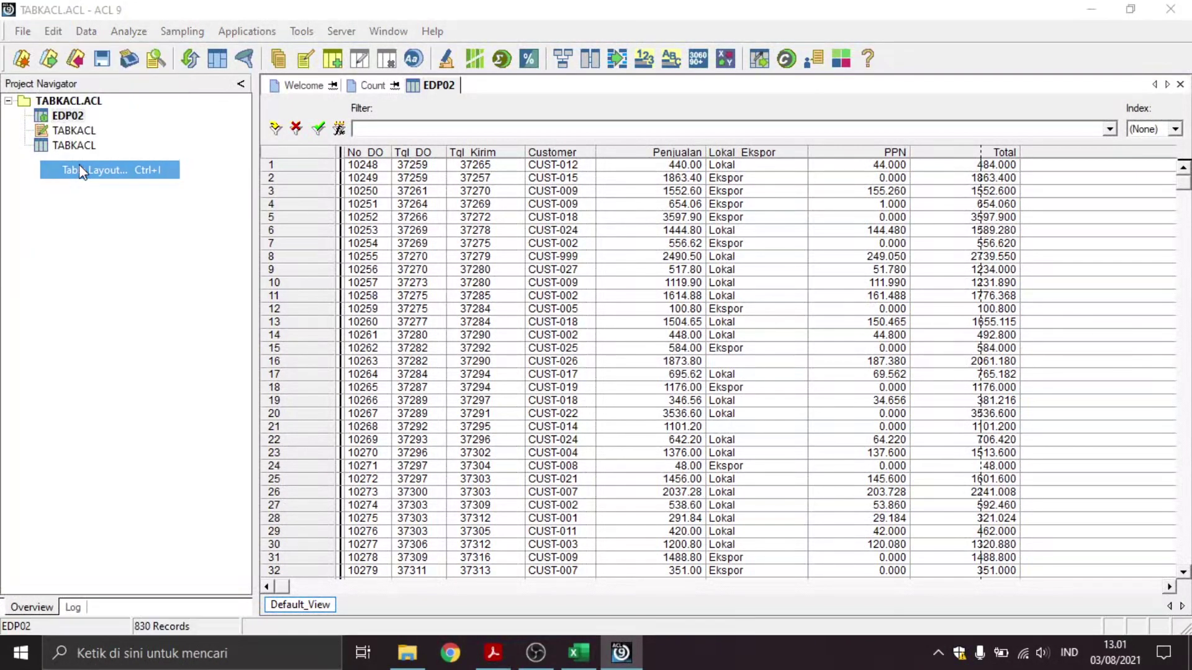
drag(236, 24, 393, 87)
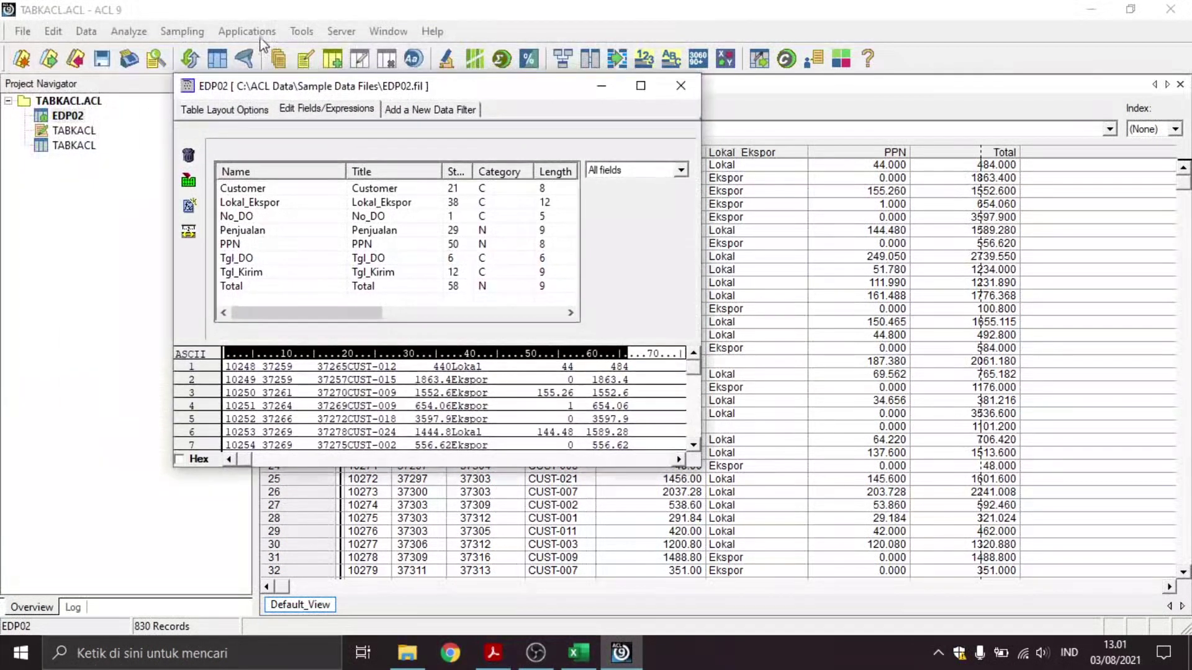
click(192, 208)
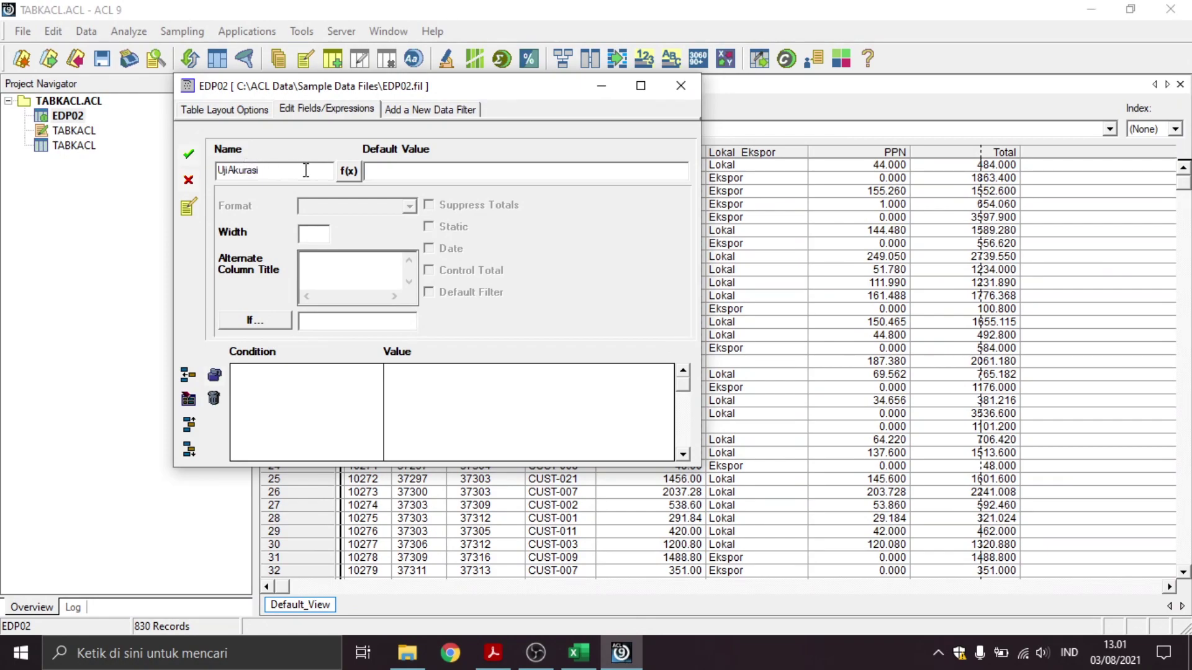
Set UjiAkurasi's default value to the verified expression Penjualan + PPN, save the field and close the table layout
click(357, 176)
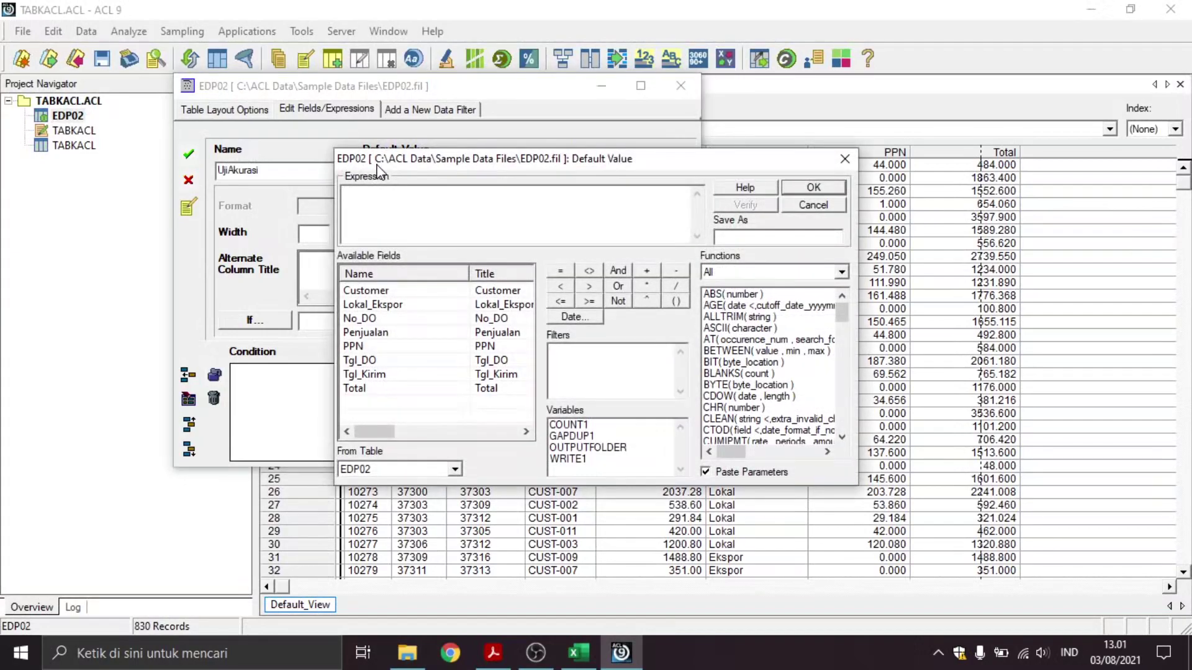
drag(413, 163, 327, 150)
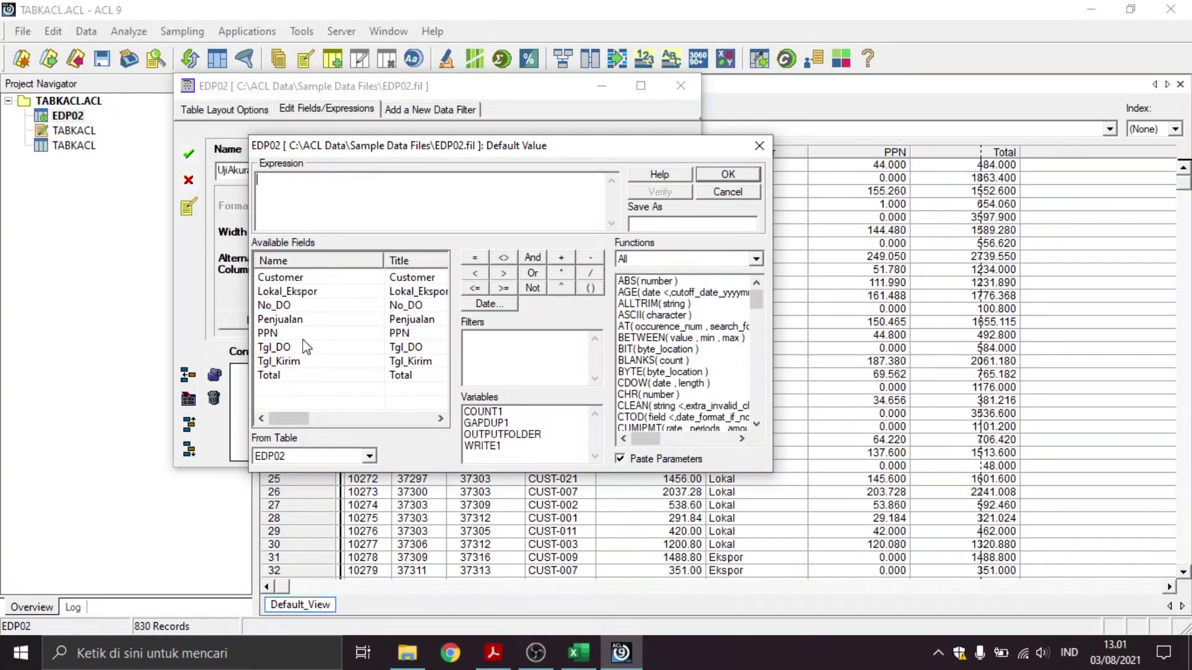
double_click(285, 319)
click(561, 257)
double_click(269, 334)
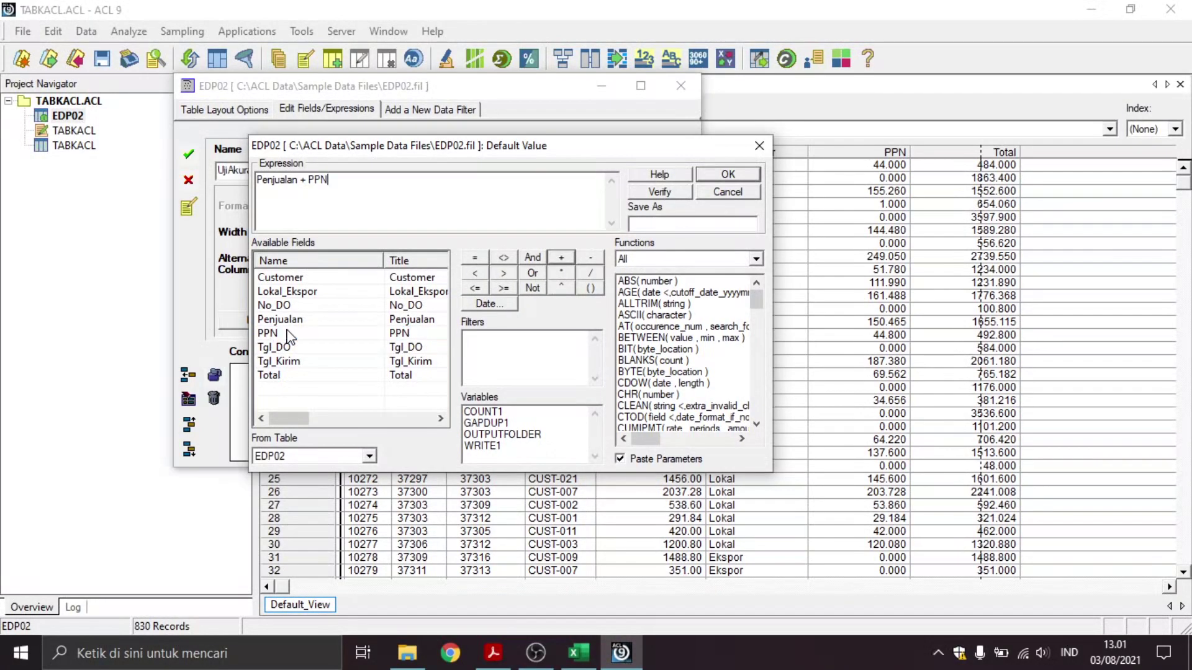
click(657, 191)
click(628, 384)
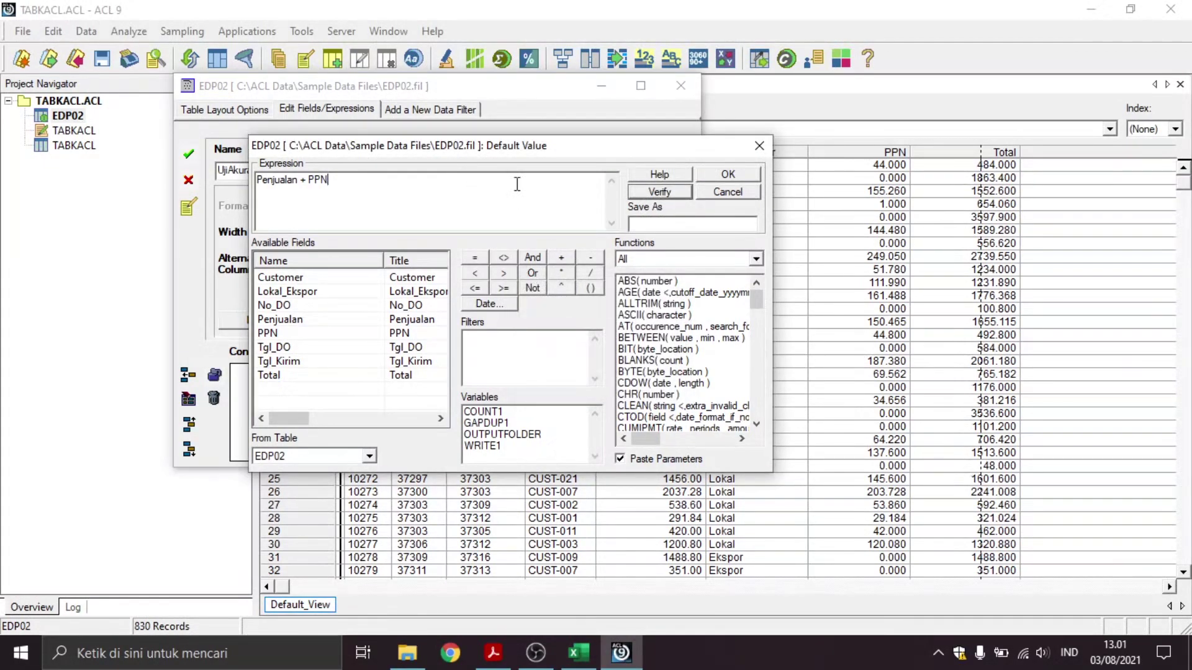
click(739, 178)
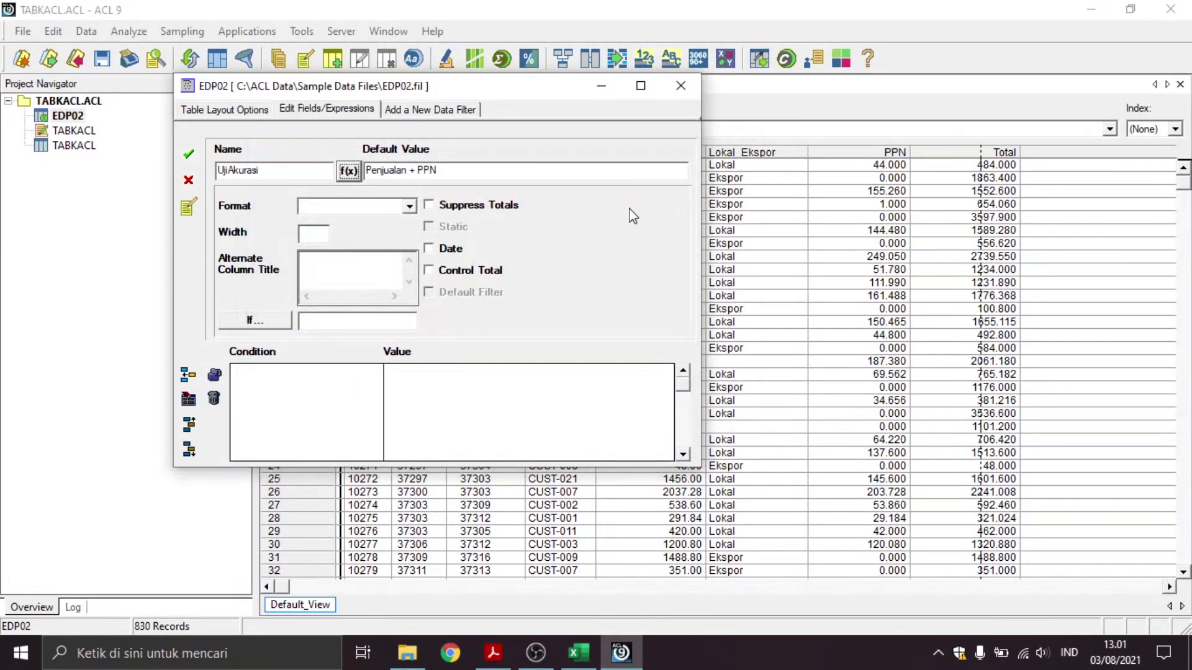
drag(476, 92, 485, 87)
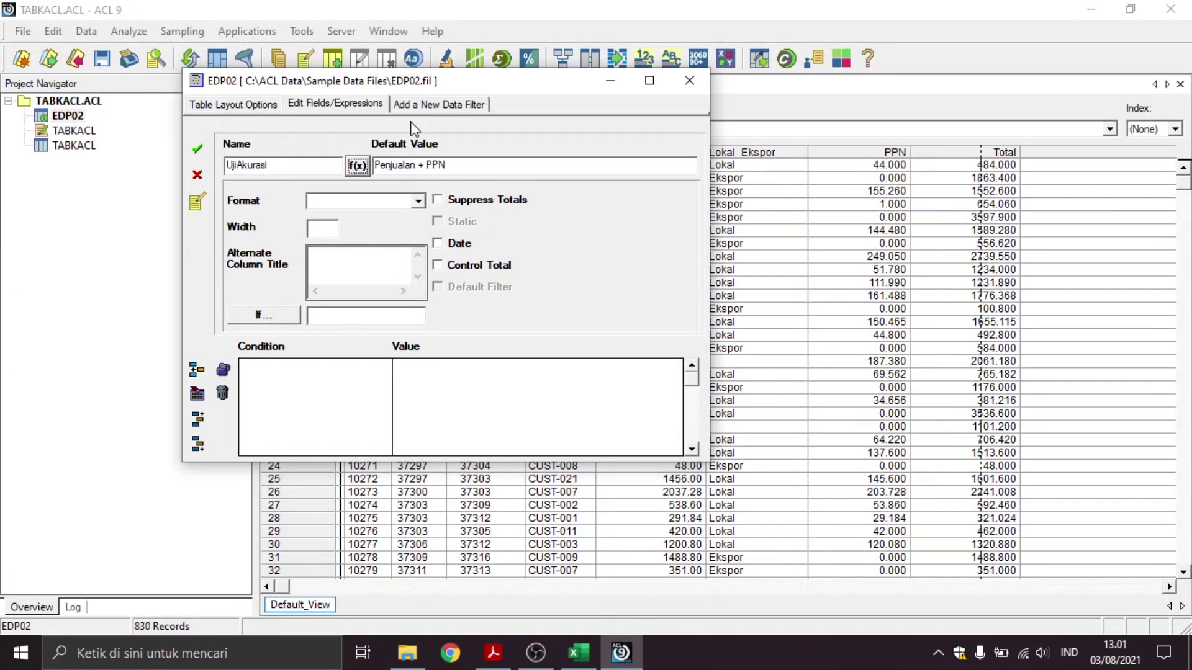
click(199, 156)
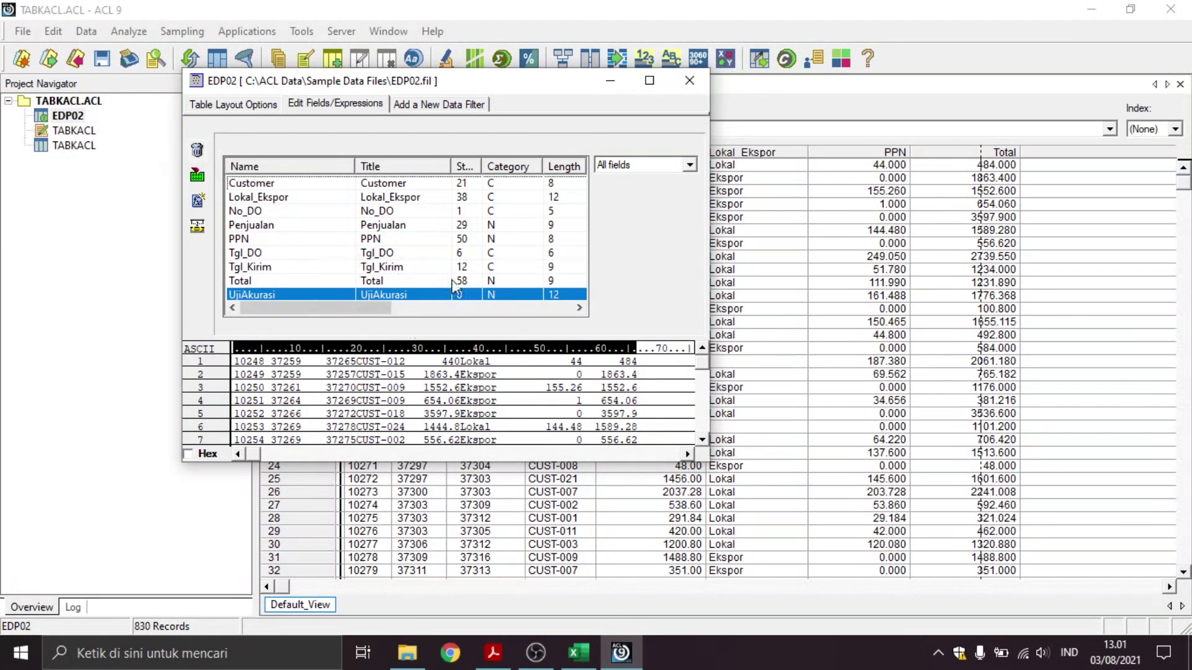
click(689, 81)
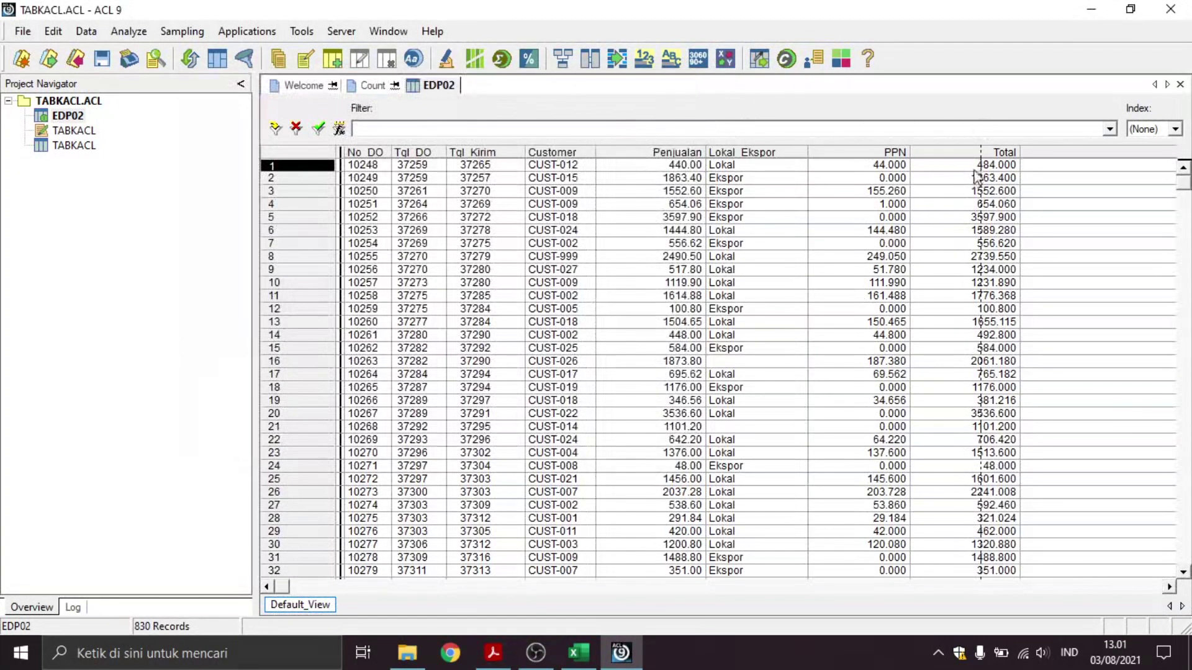
Add the UjiAkurasi field from EDP02 as a new column in the table view, after the Total column
right_click(1035, 160)
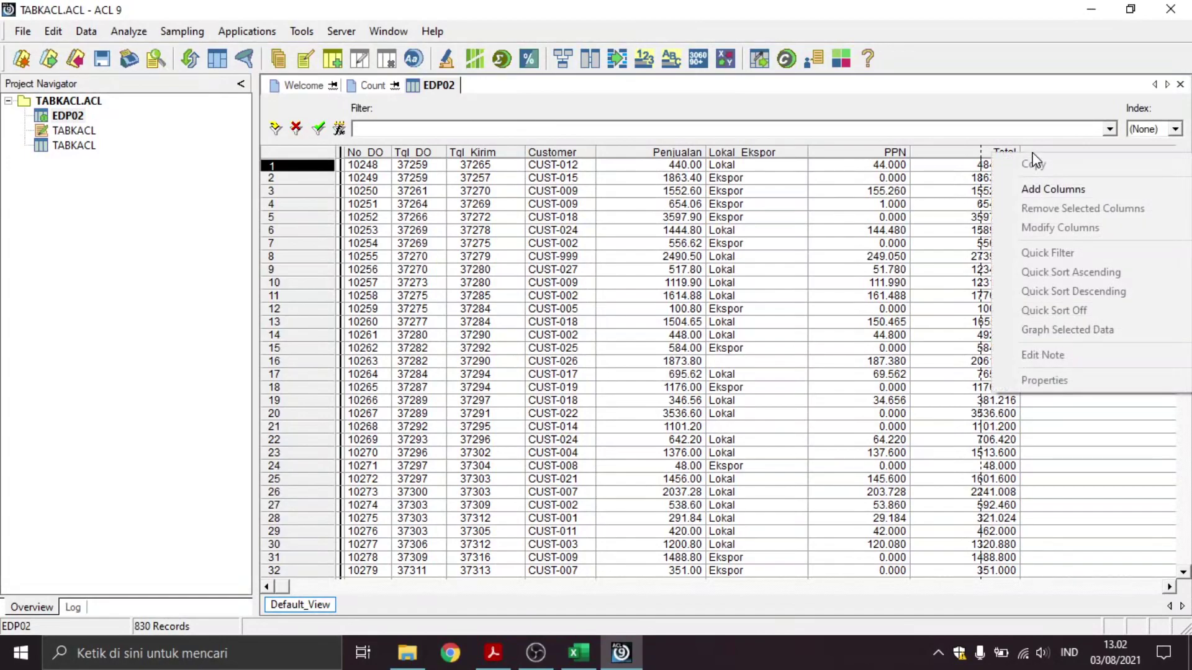
click(1052, 189)
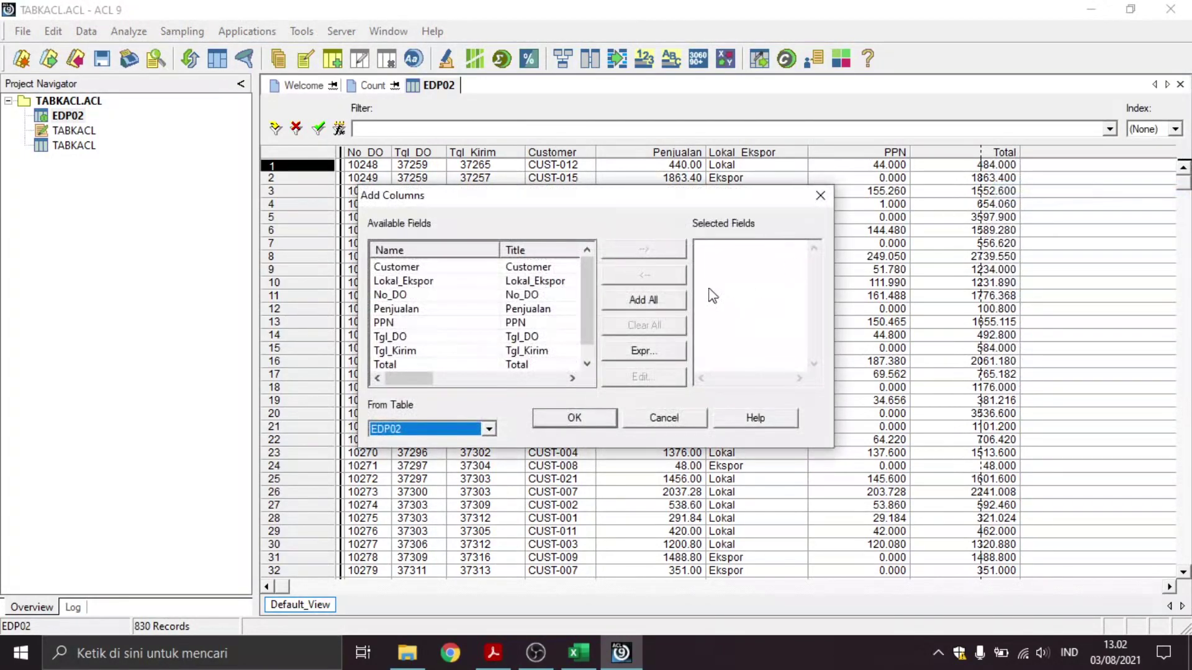
scroll(590, 304, down, 1)
click(537, 367)
click(537, 366)
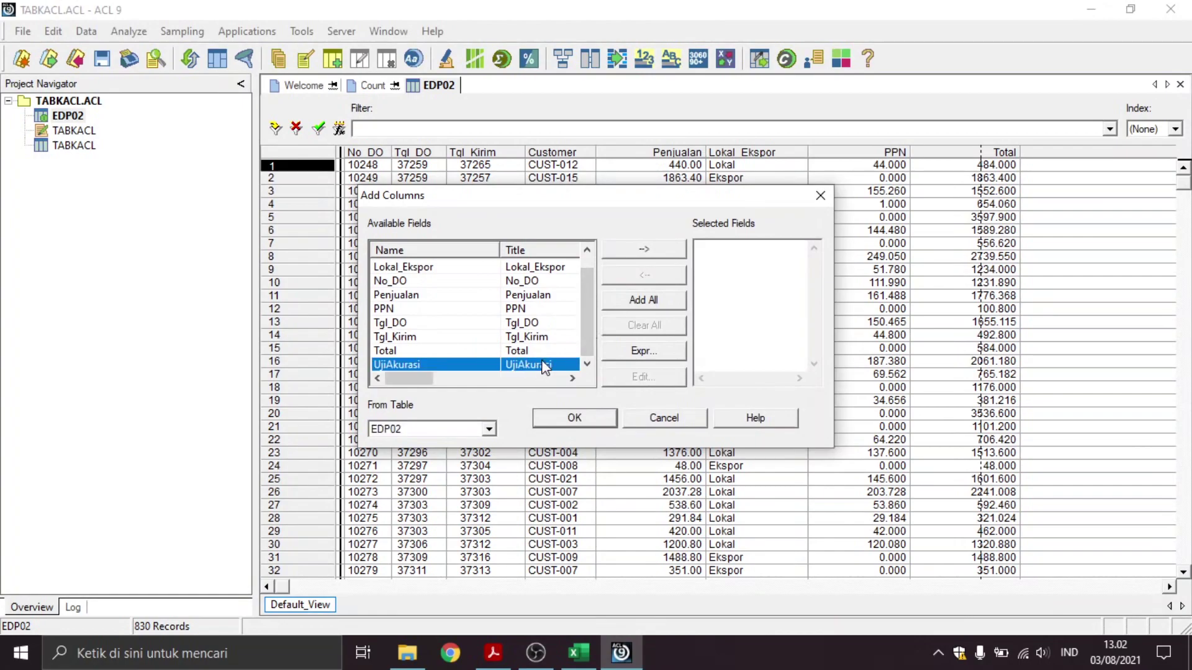
click(643, 250)
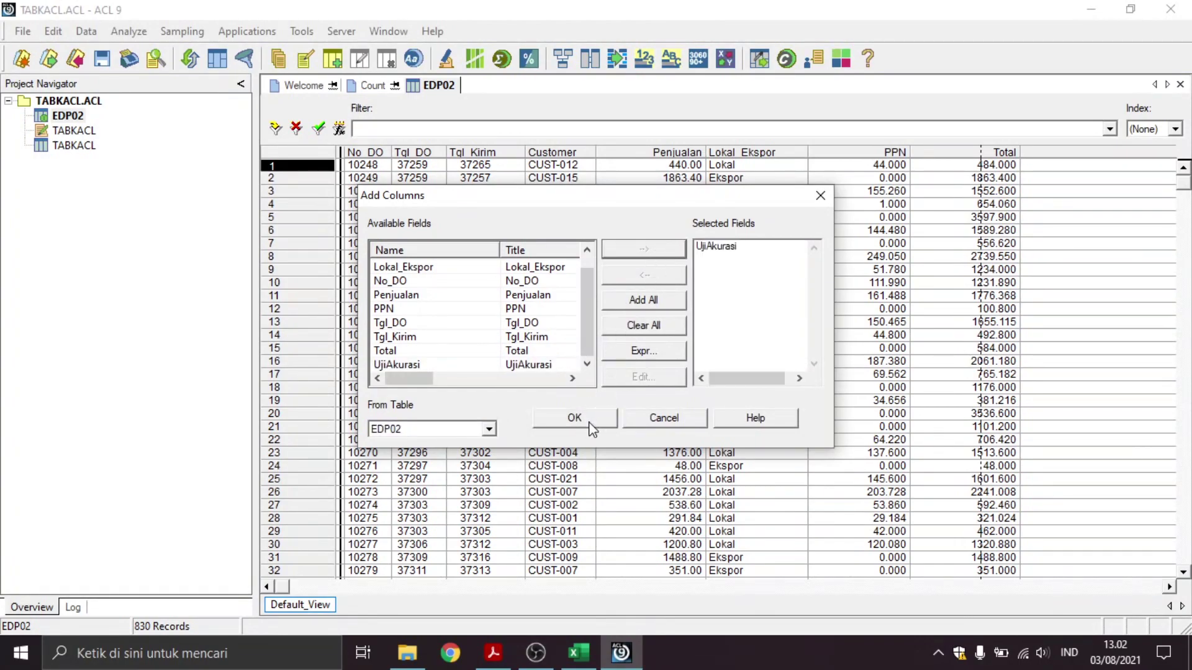
click(574, 418)
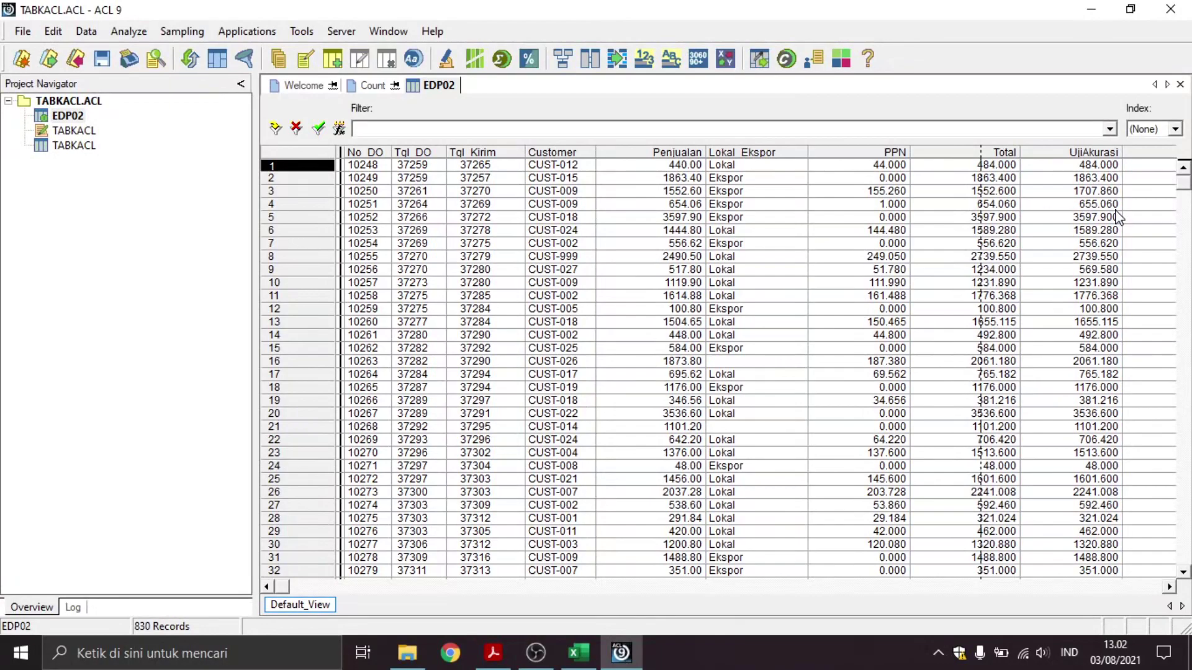
Filter the EDP02 view with the verified expression Total <> UjiAkurasi
click(340, 129)
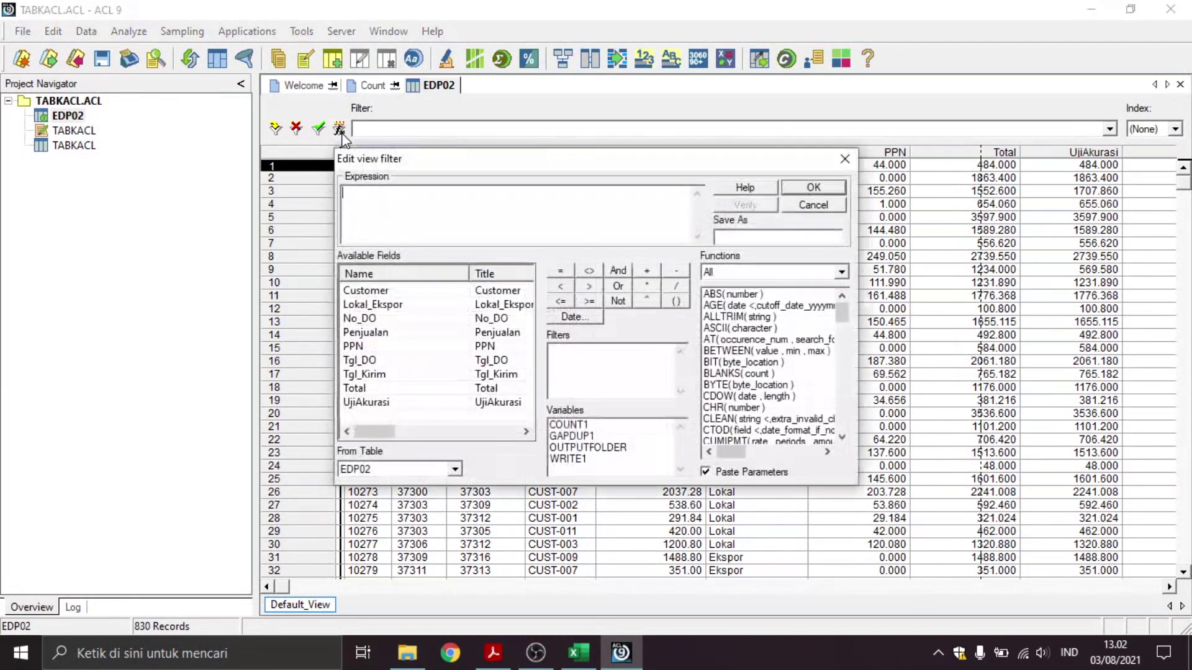
double_click(366, 390)
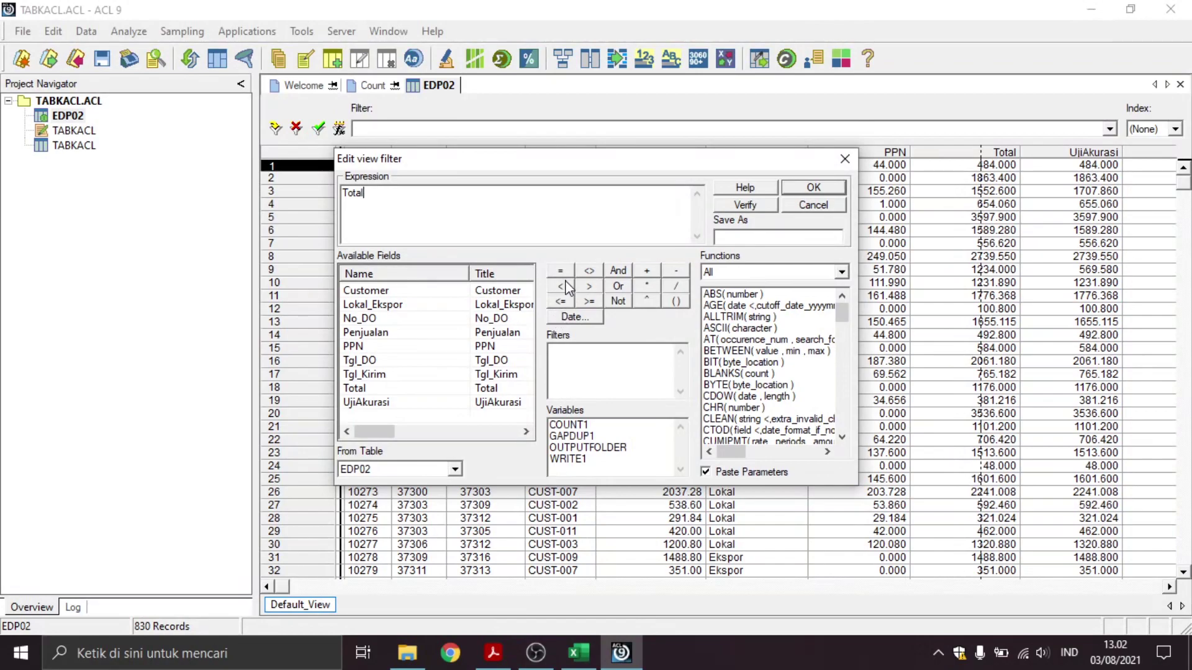
click(589, 271)
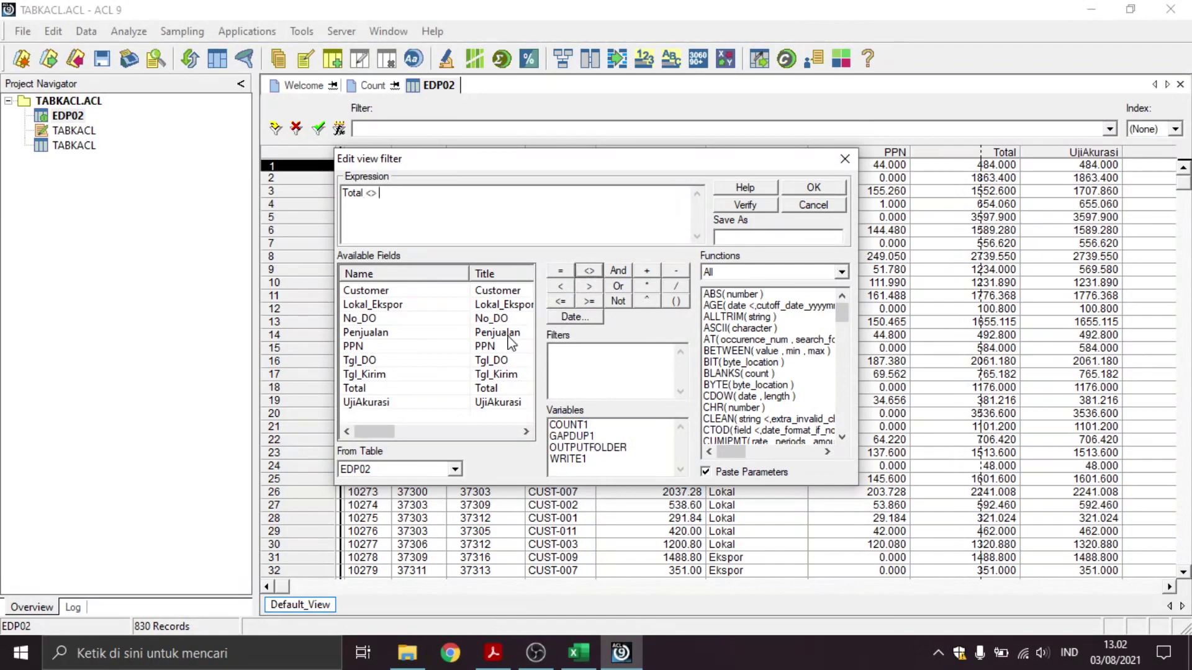
double_click(384, 404)
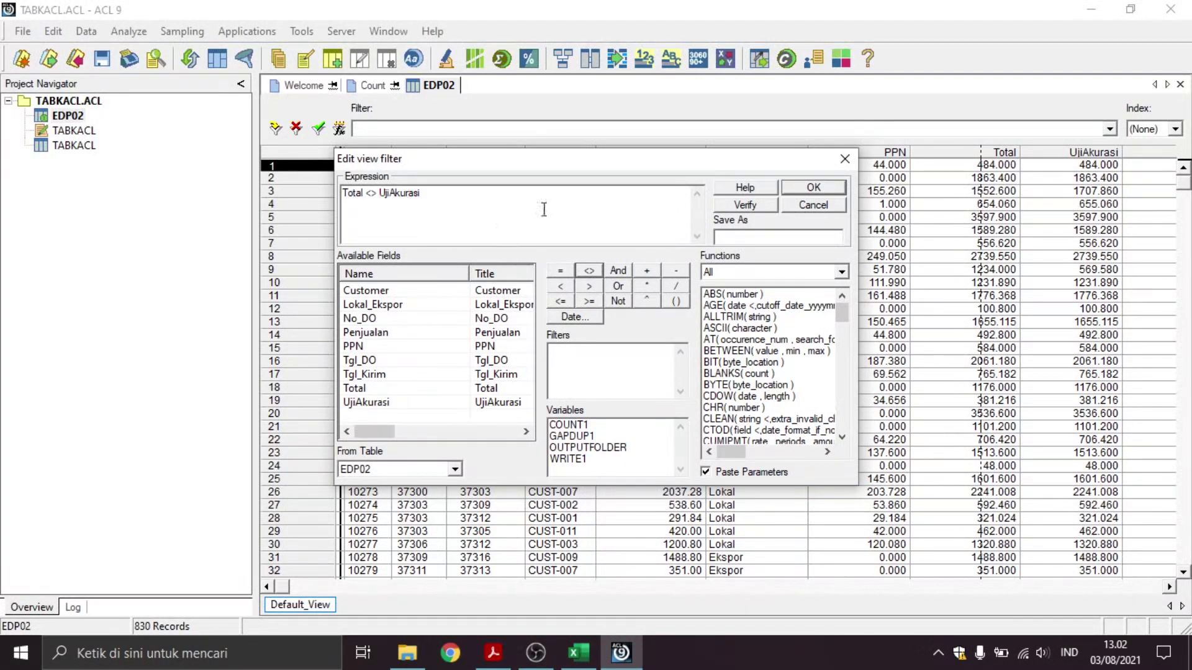
click(735, 207)
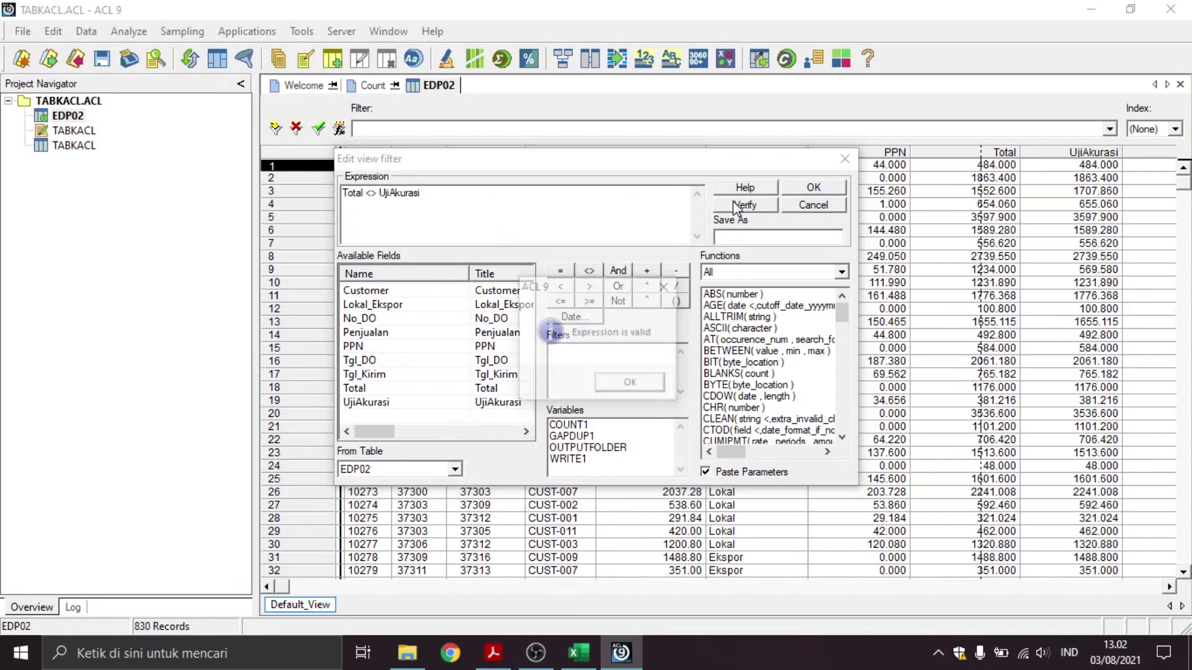
click(636, 386)
click(815, 188)
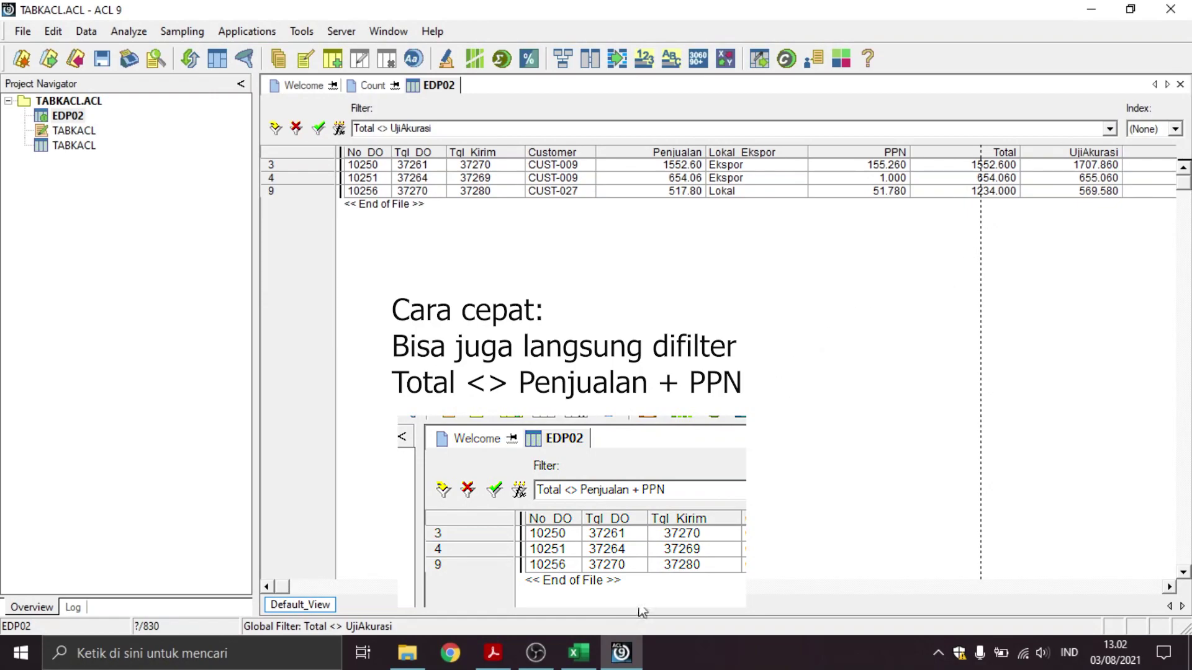
Switch to the Excel workbook to check the list of audit tests, and return to the filtered EDP02 table in ACL
click(595, 642)
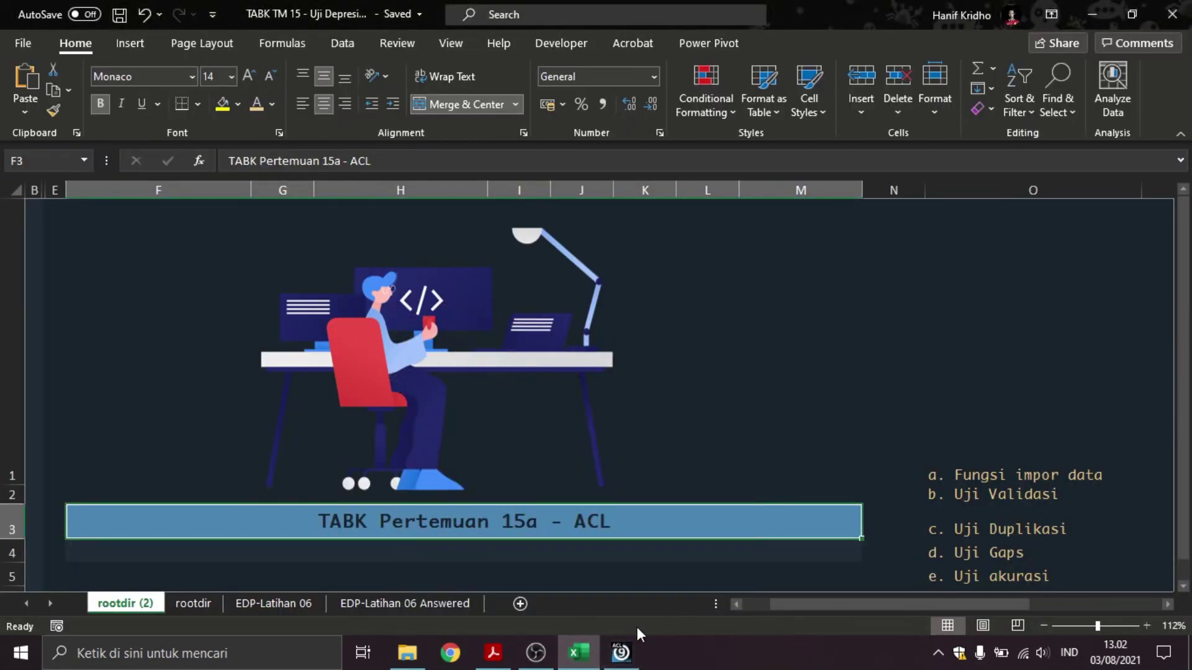
click(589, 643)
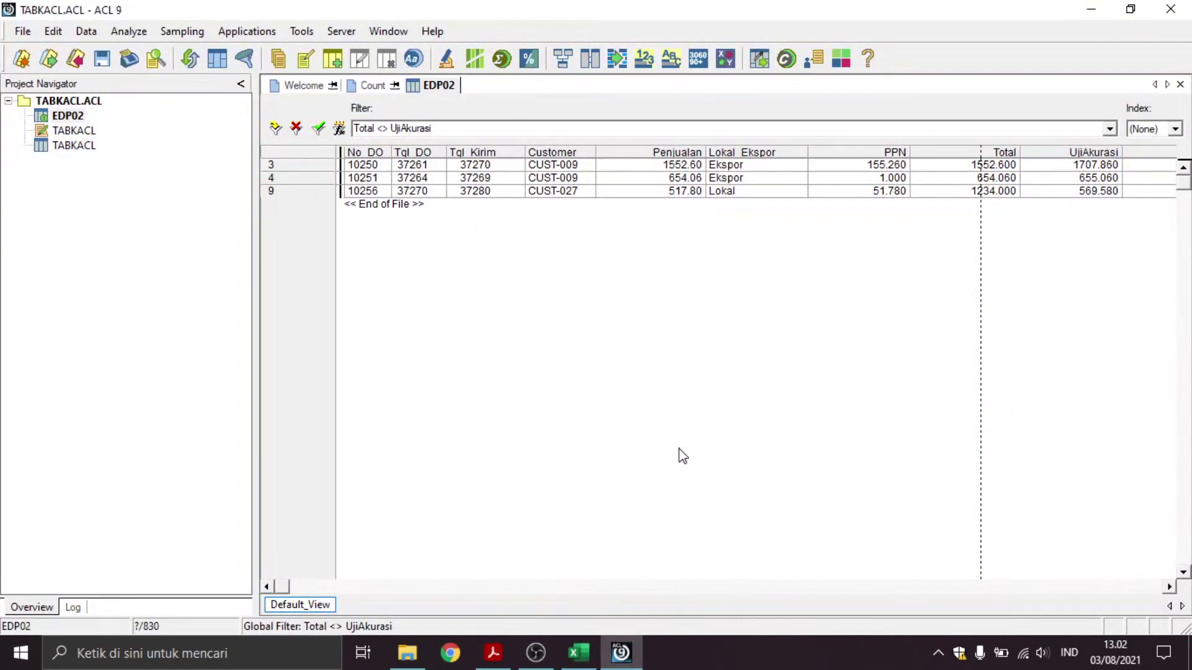